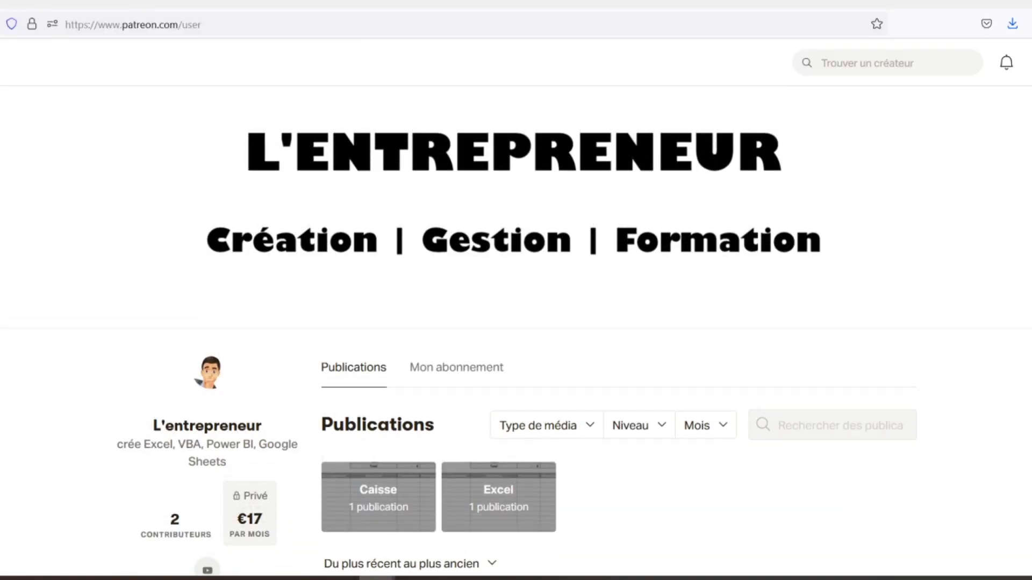
- Look through the L'entrepreneur Patreon page's publications, down past the Feuilles de caisse post and its attached caisse.xlsx file
scroll(516, 333, down, 3)
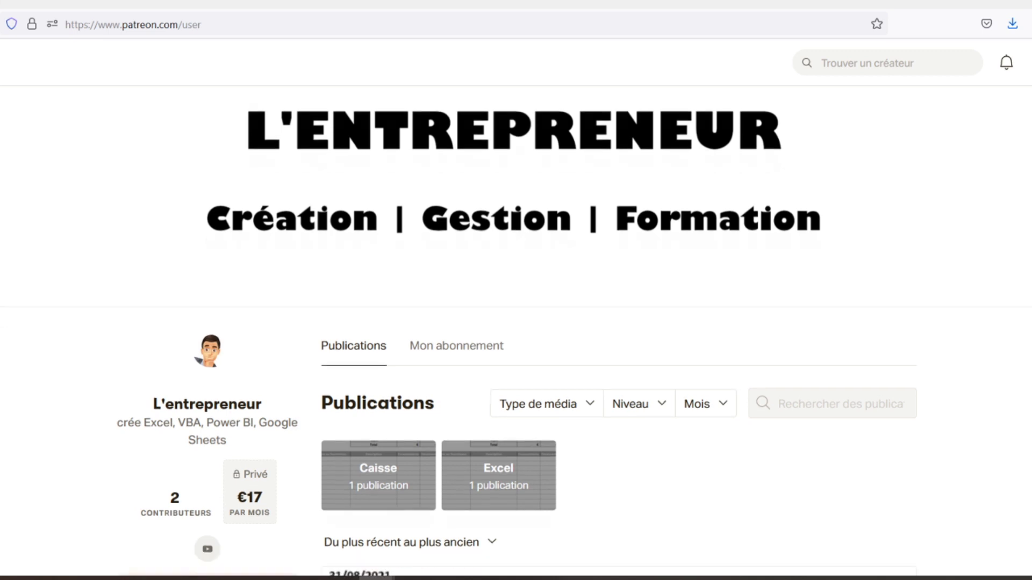
scroll(516, 328, down, 3)
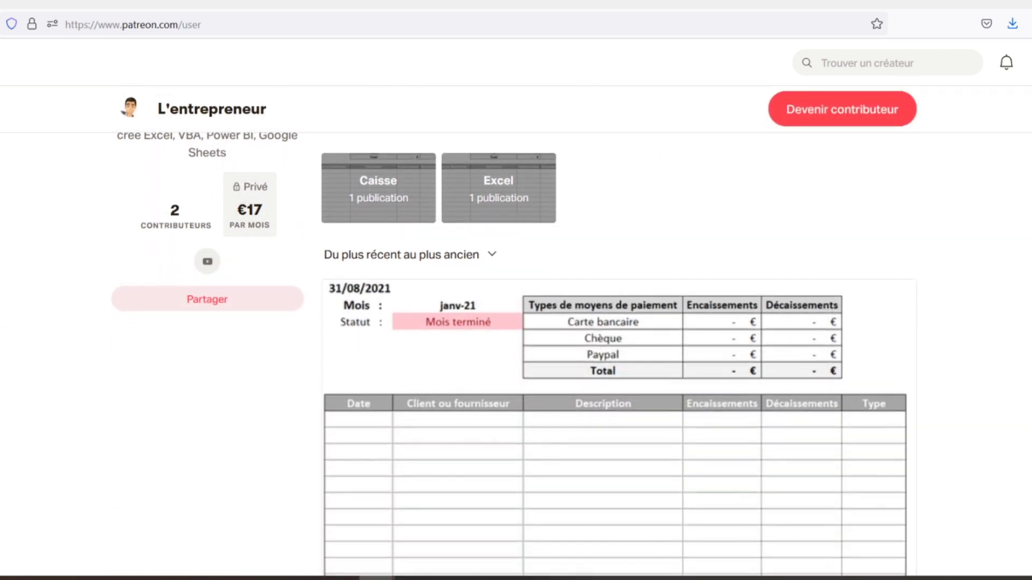
scroll(516, 354, down, 2)
scroll(516, 355, down, 2)
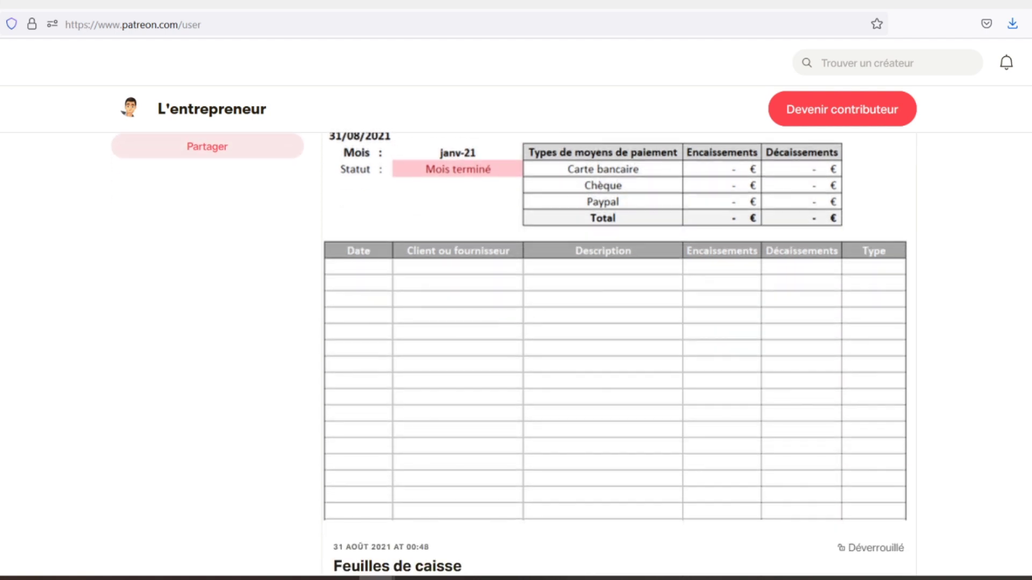
scroll(516, 355, down, 2)
scroll(516, 355, down, 2)
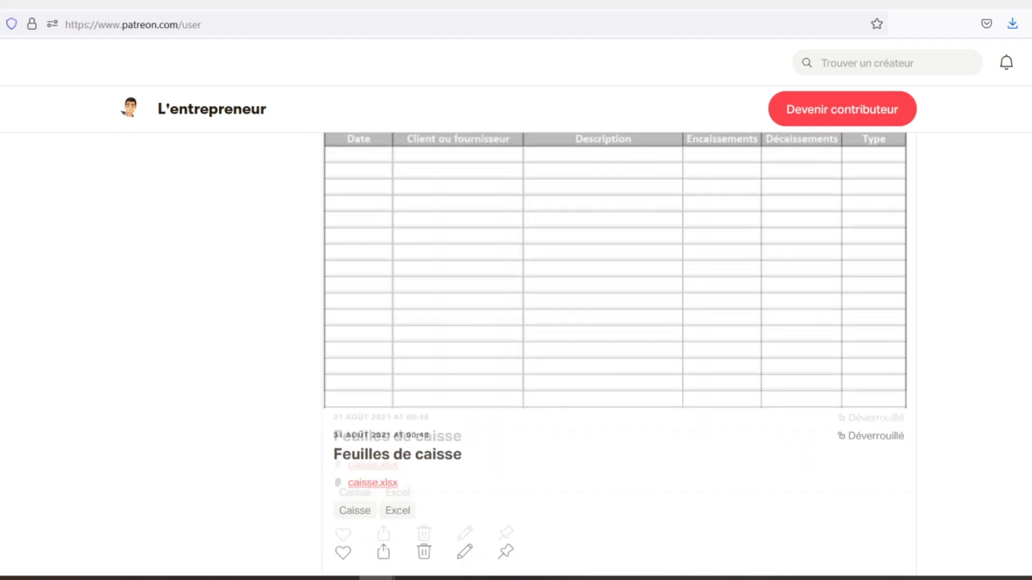
scroll(516, 355, down, 2)
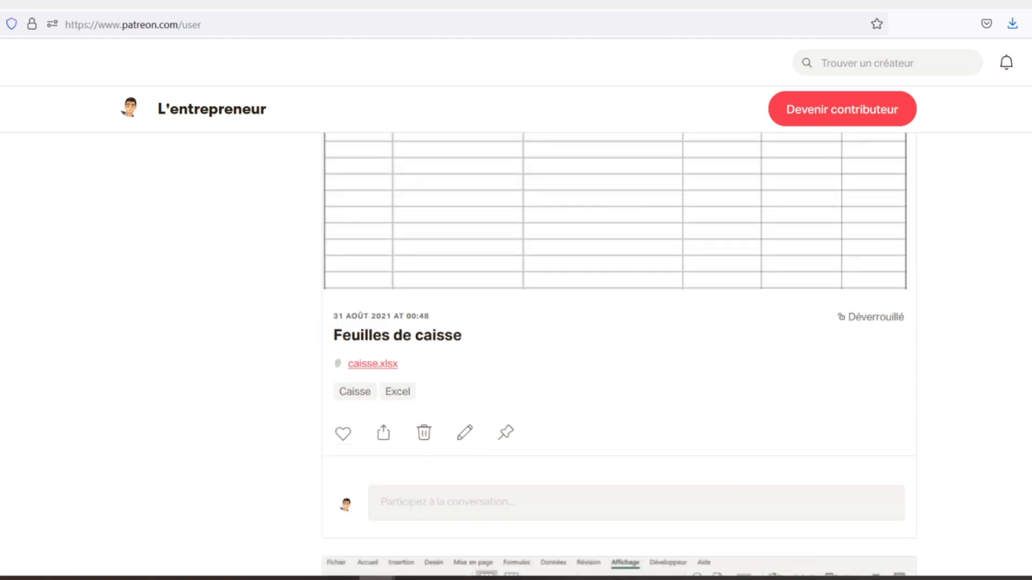
scroll(516, 355, down, 2)
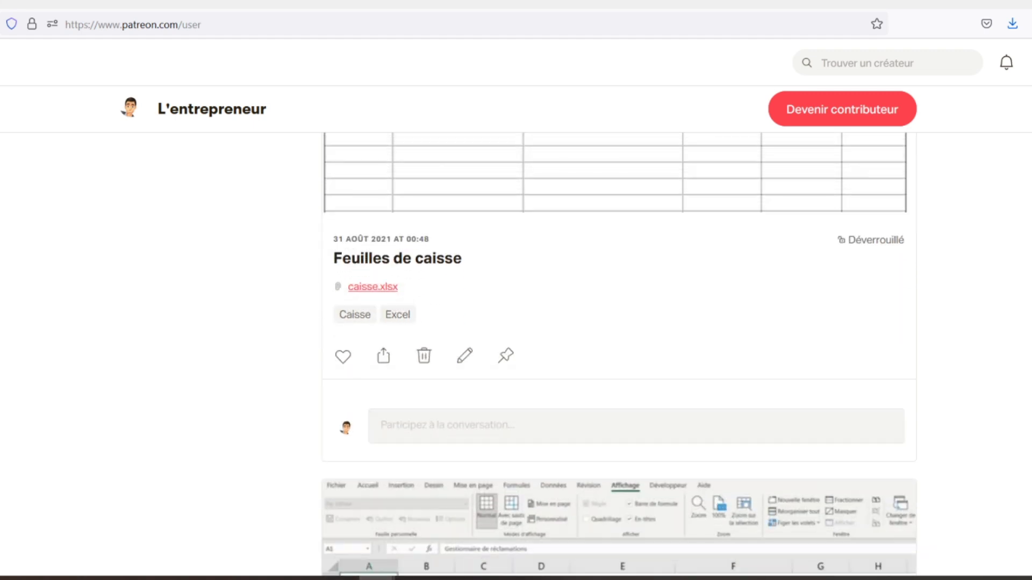
scroll(516, 354, down, 2)
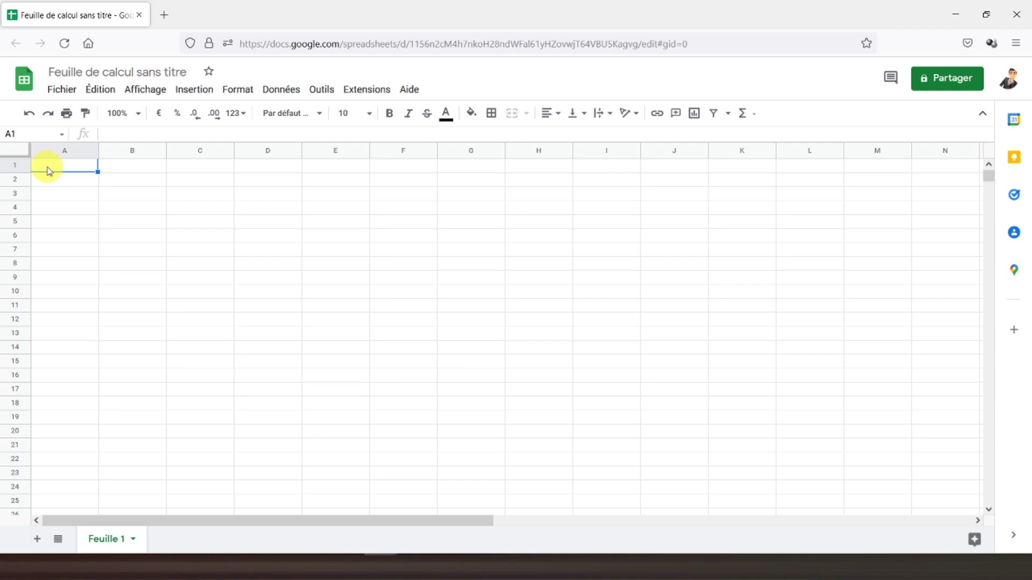
- Enter the title "Fiche de stock (CUMP)" in cell B2 of the blank Google Sheets spreadsheet
click(121, 186)
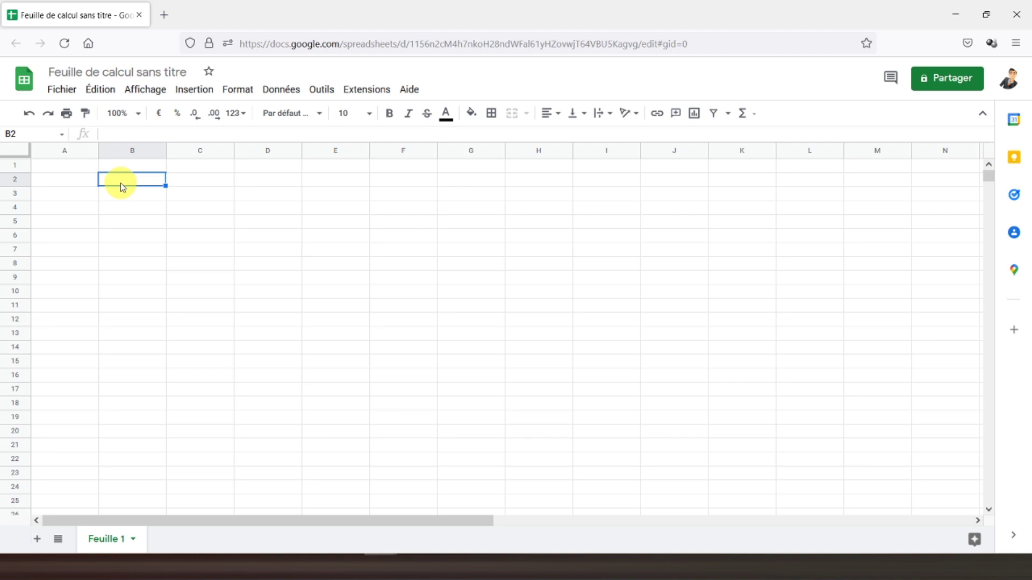
text(Fiche de stock)
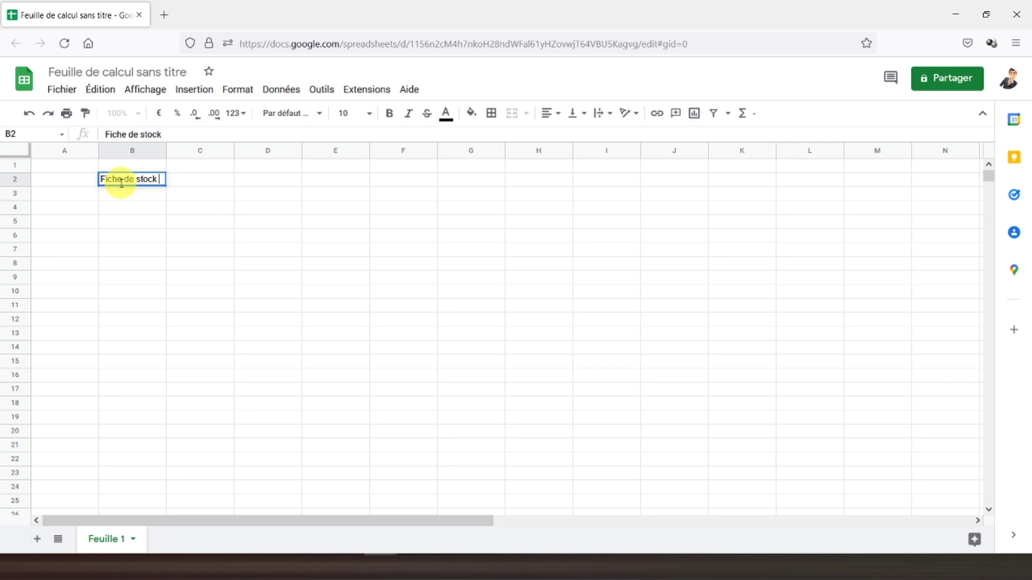
text( (CUMP)
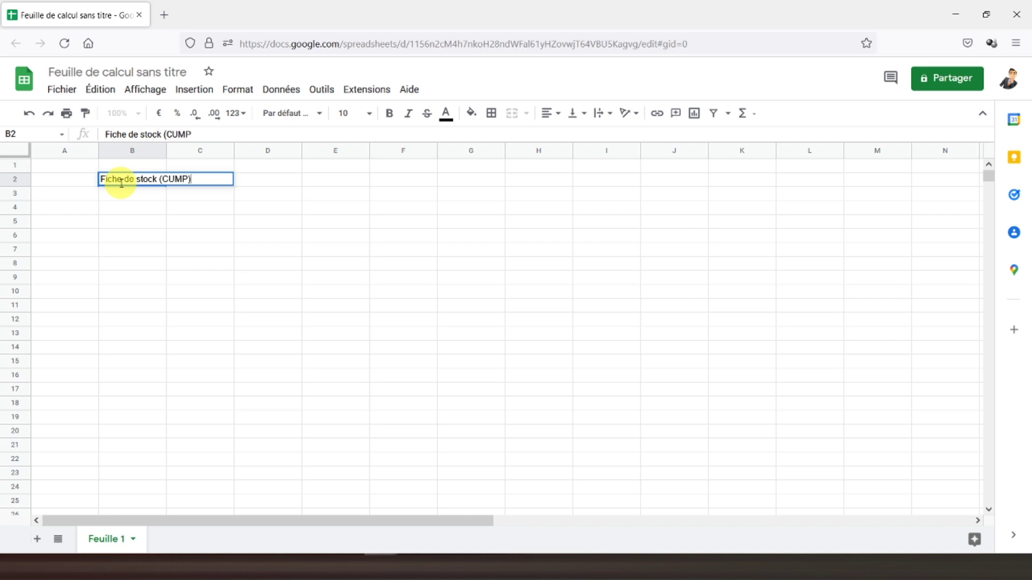
text())
key(Return)
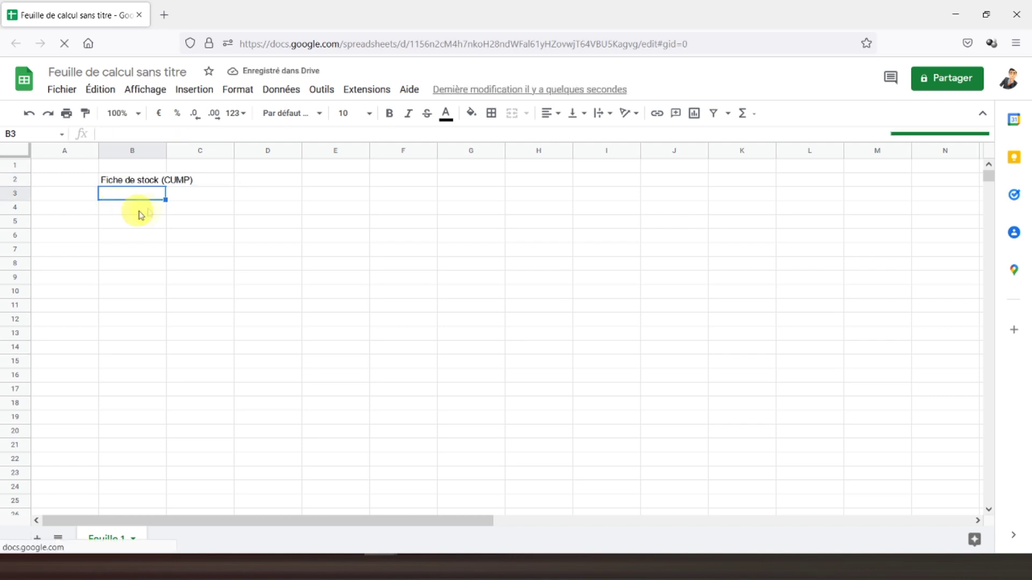
- Enter the column heading "Date" in cell B6
click(63, 223)
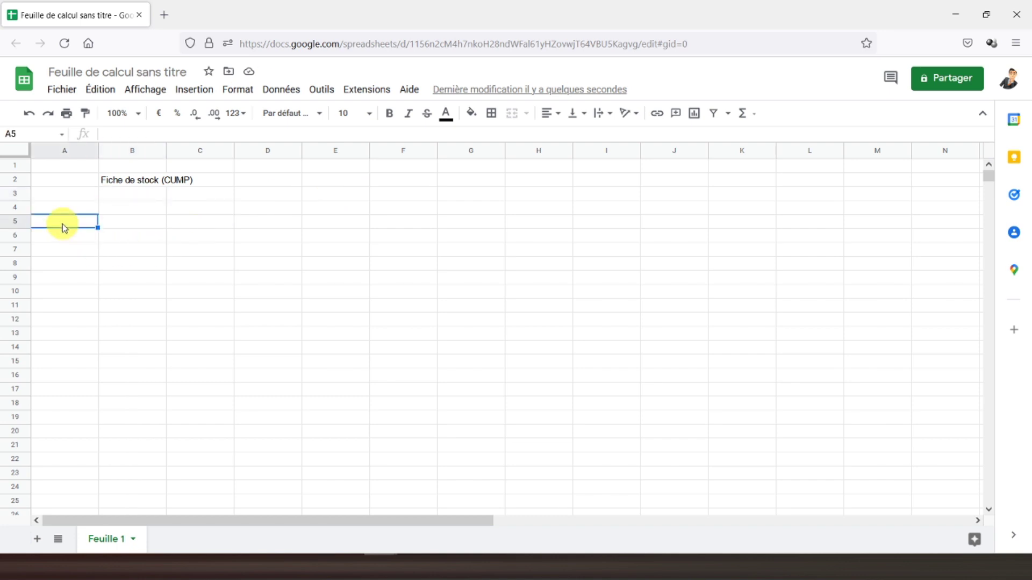
click(119, 232)
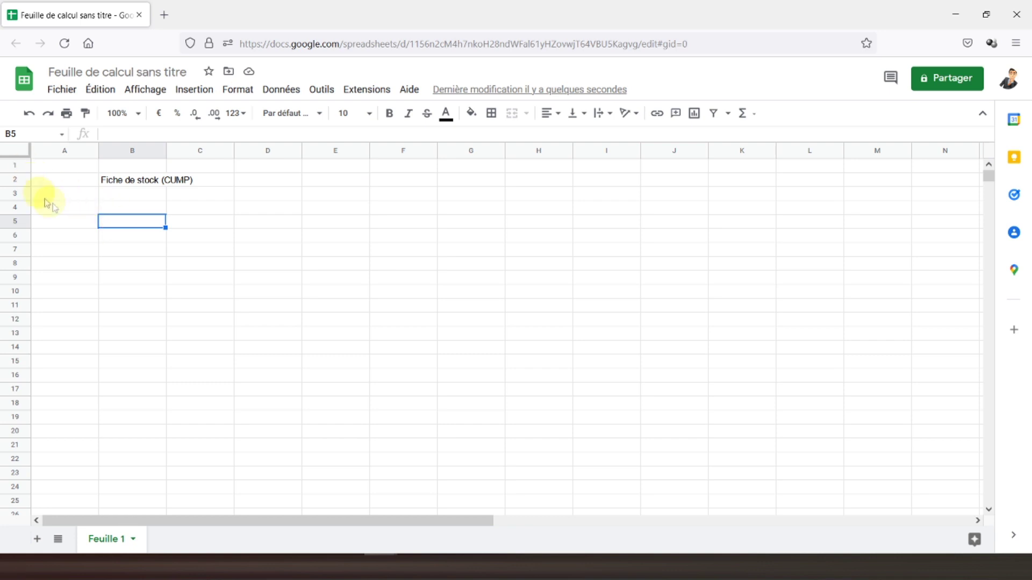
drag(115, 230, 130, 240)
click(133, 239)
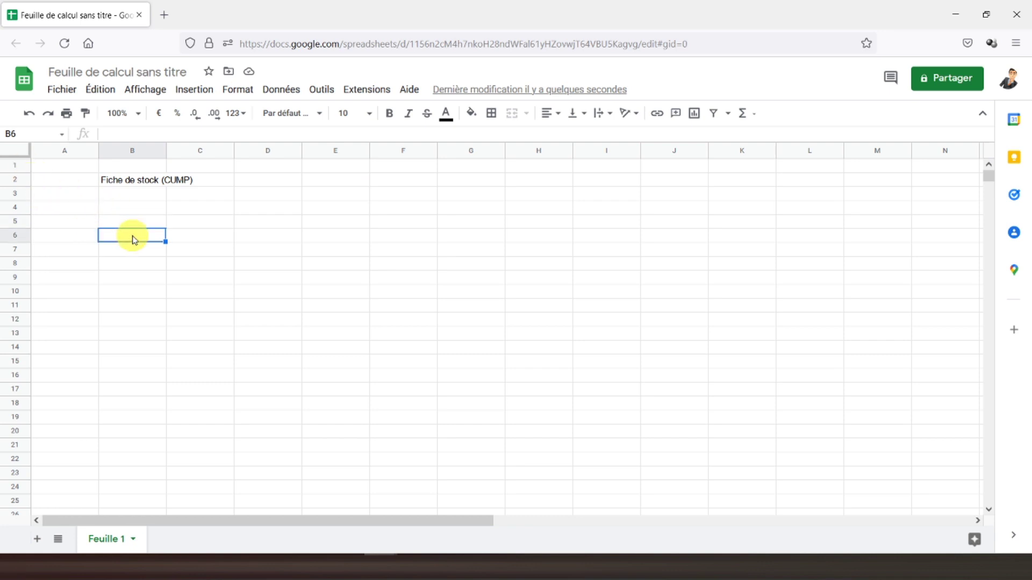
text(Date)
key(Return)
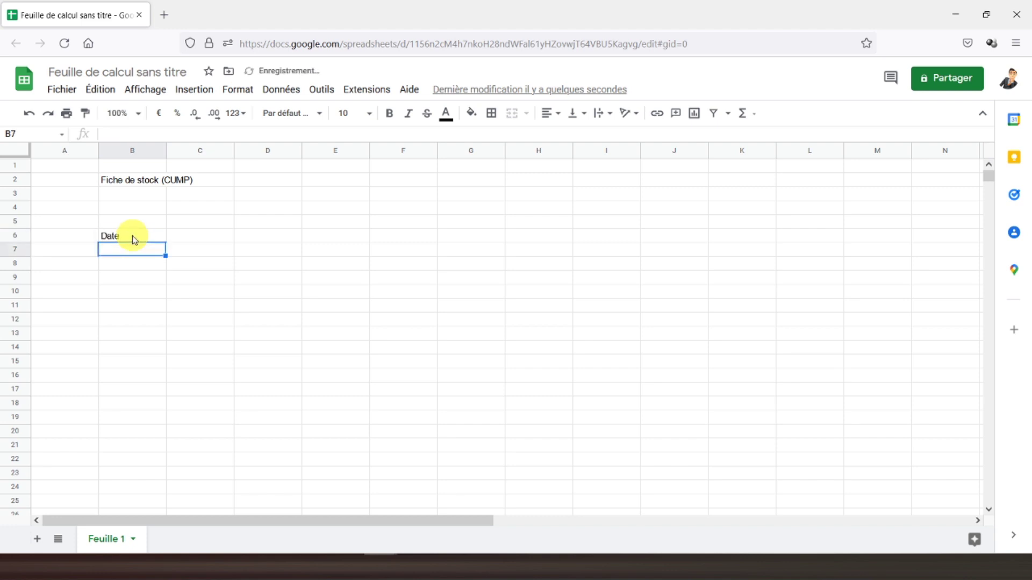
- Merge cells B6:B7 and centre the Date heading horizontally and vertically
click(134, 239)
drag(135, 240, 138, 247)
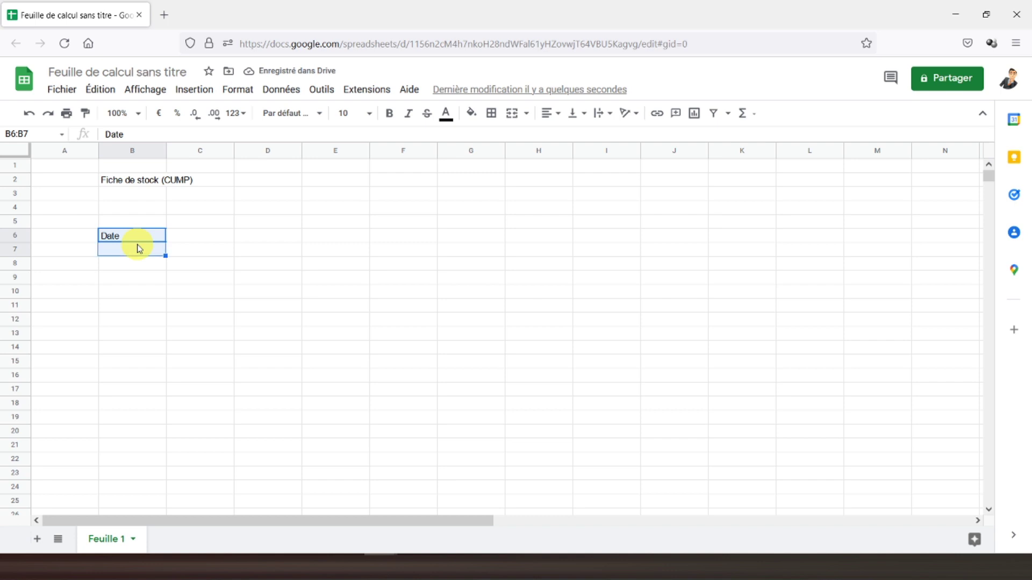
click(512, 122)
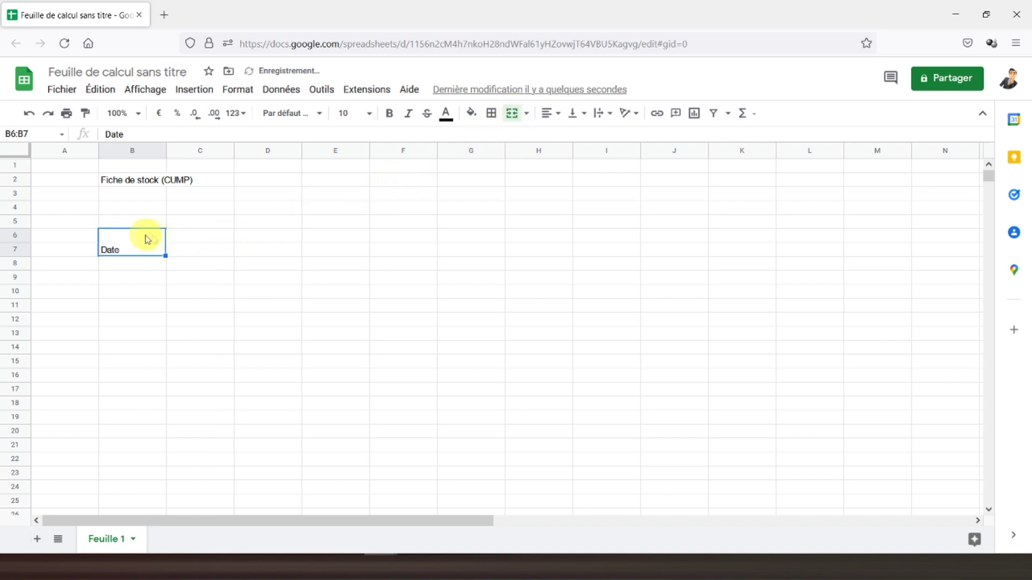
click(553, 113)
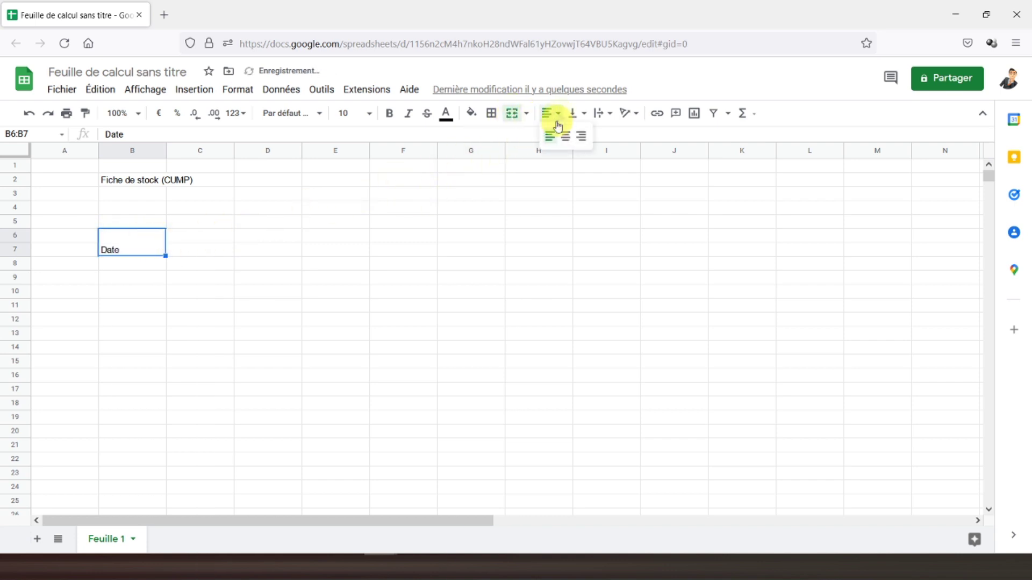
click(563, 136)
click(577, 114)
click(585, 134)
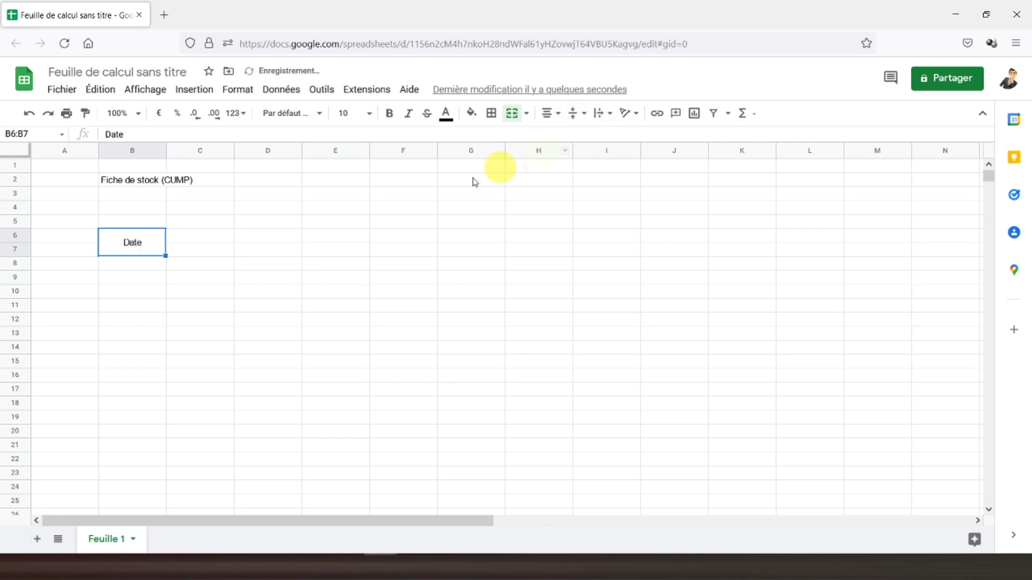
- Narrow column C to a thin spacer and enter the heading "Achats" in cell D6
click(195, 222)
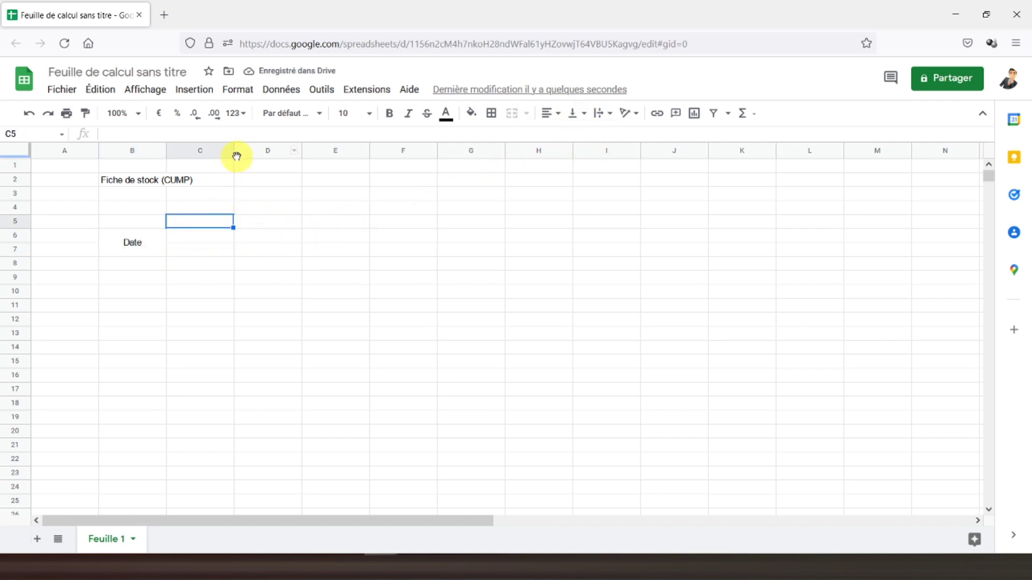
drag(234, 155, 187, 156)
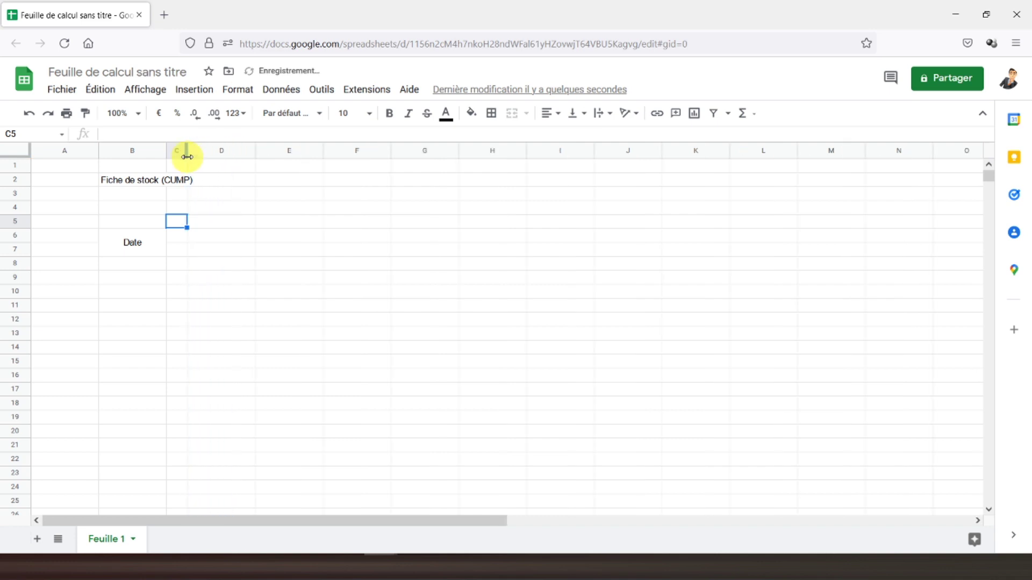
click(218, 240)
text(Achats)
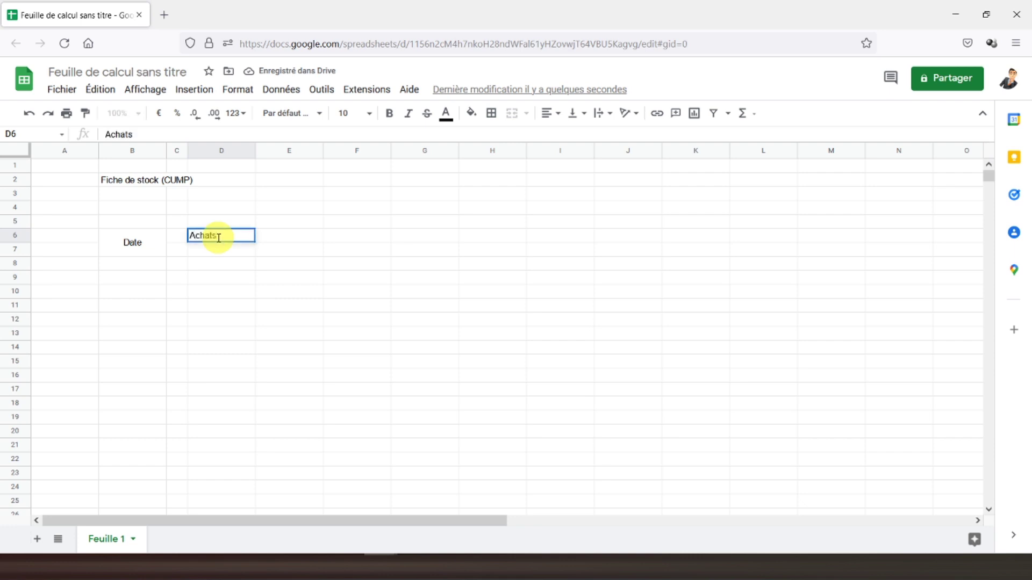
key(Return)
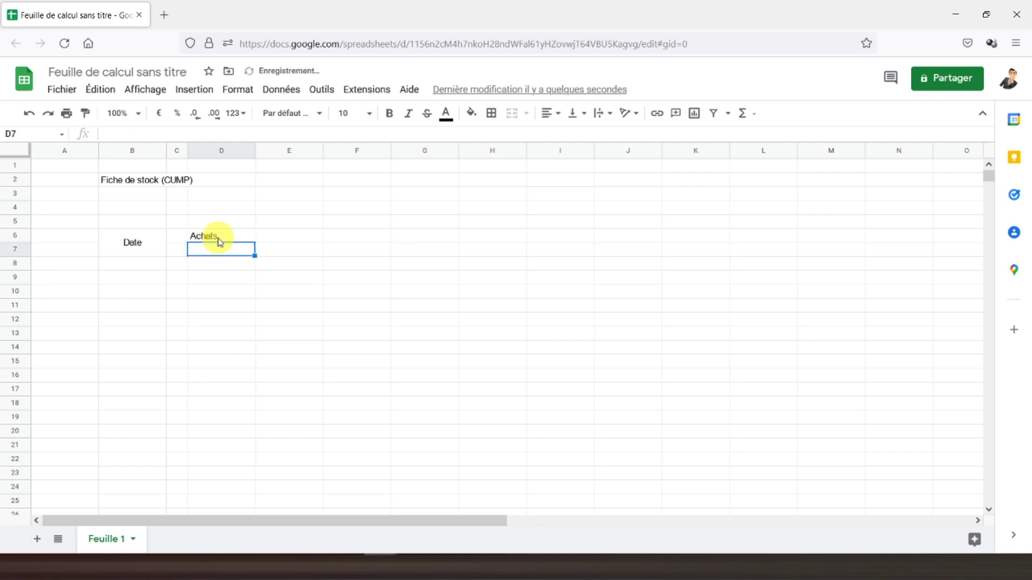
- Enter the sub-heading "Quantité" under Achats in cell D7
text(QUantit)
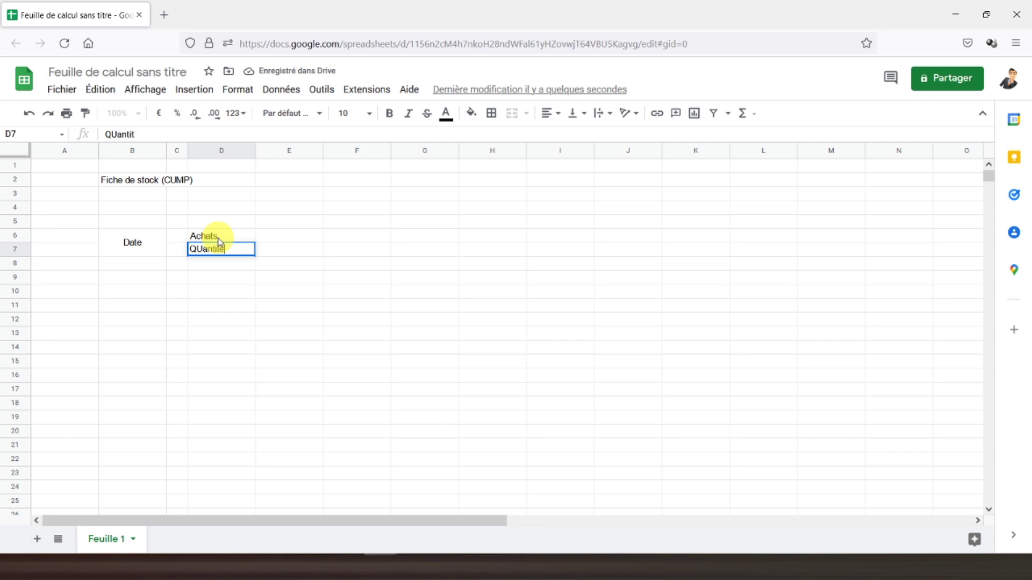
text(é)
key(BackSpace)
key(BackSpace)
key(BackSpace)
key(BackSpace)
key(BackSpace)
key(BackSpace)
key(BackSpace)
text(uantité)
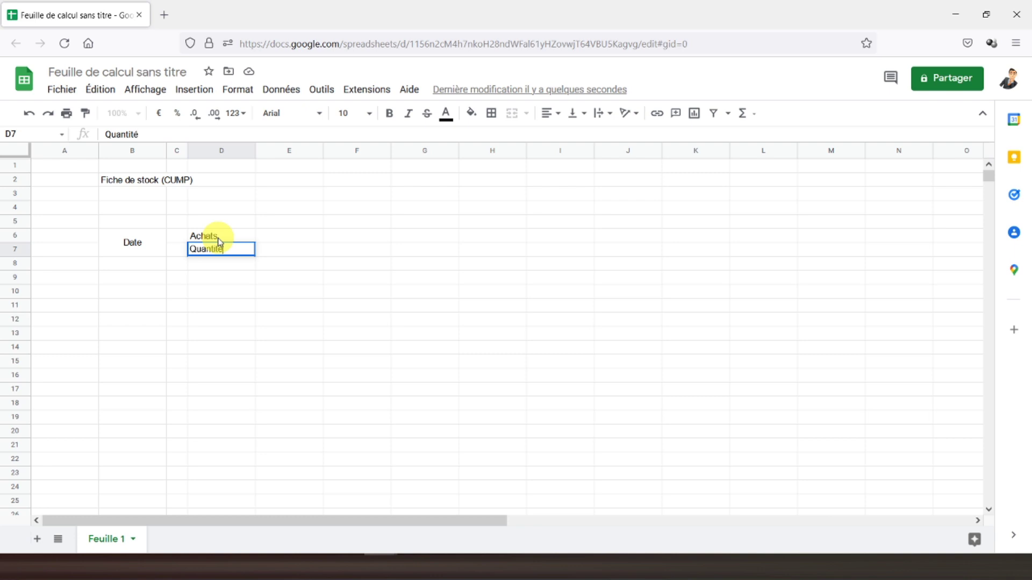
key(Tab)
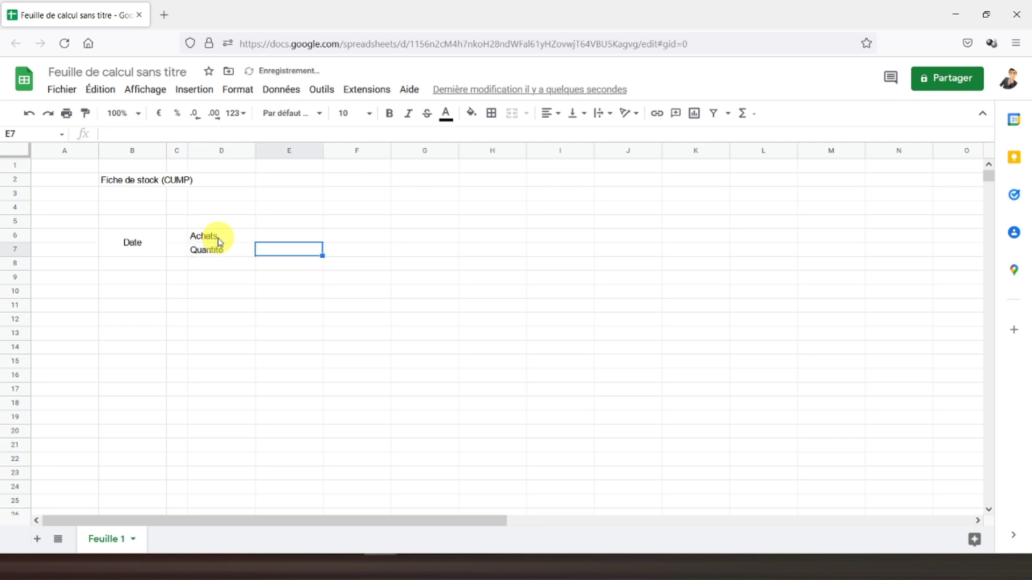
- Enter the sub-headings "Prix unitaire" in E7 and "Coût total" in F7
text(Prix unitaire)
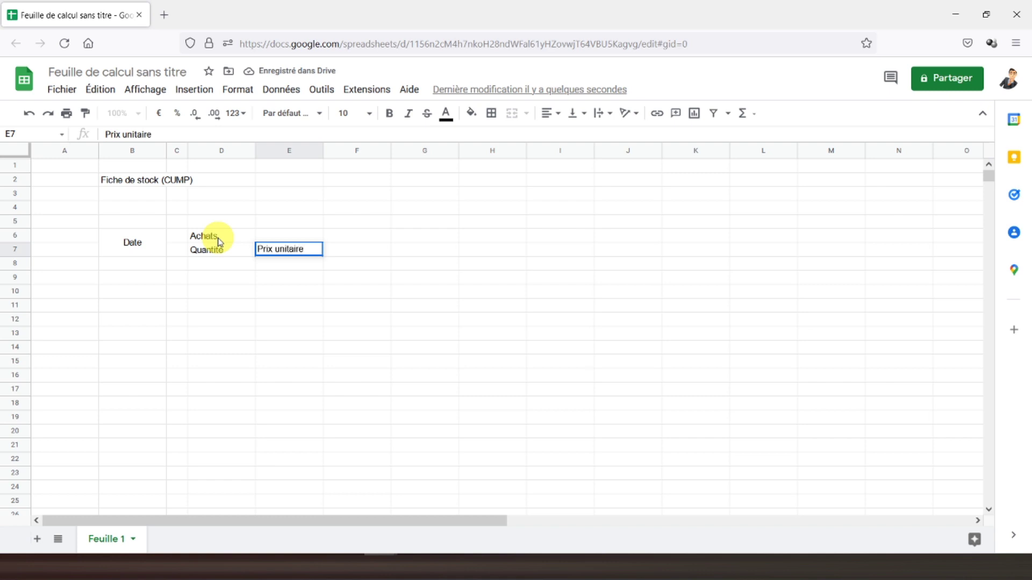
key(Tab)
text(Coût total)
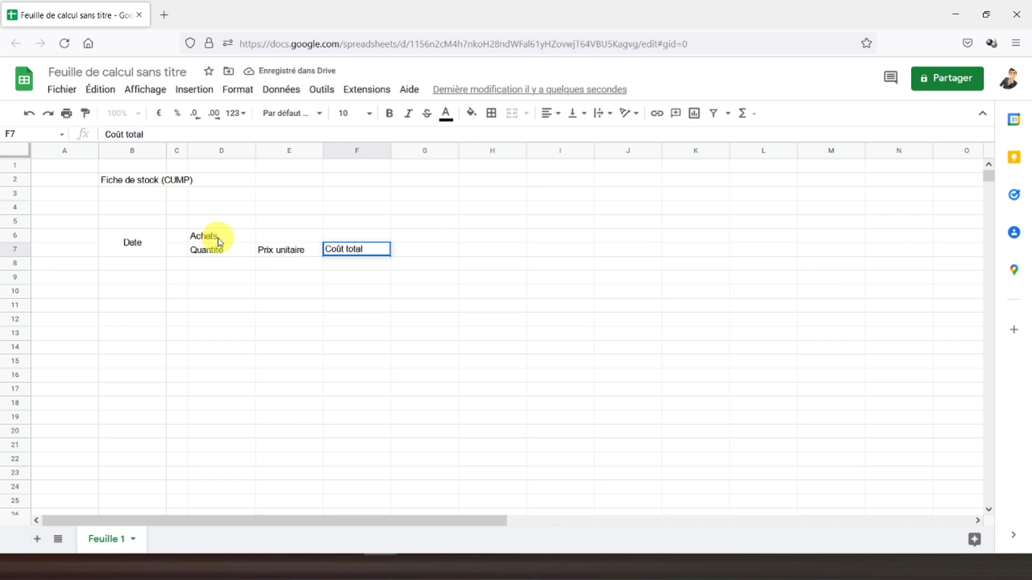
key(Return)
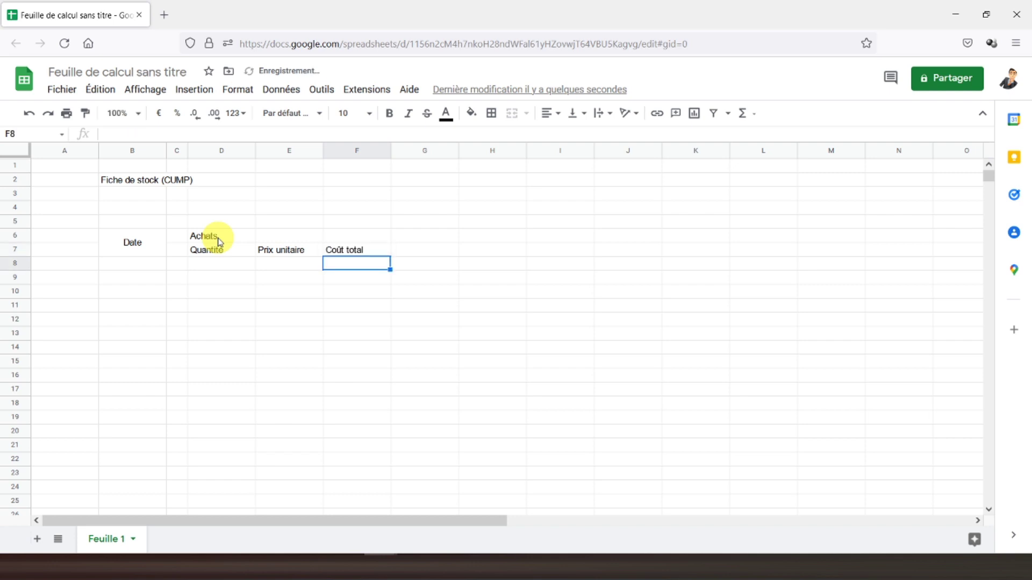
- Merge cells D6:F6 and centre the Achats heading horizontally across them
drag(220, 242, 361, 241)
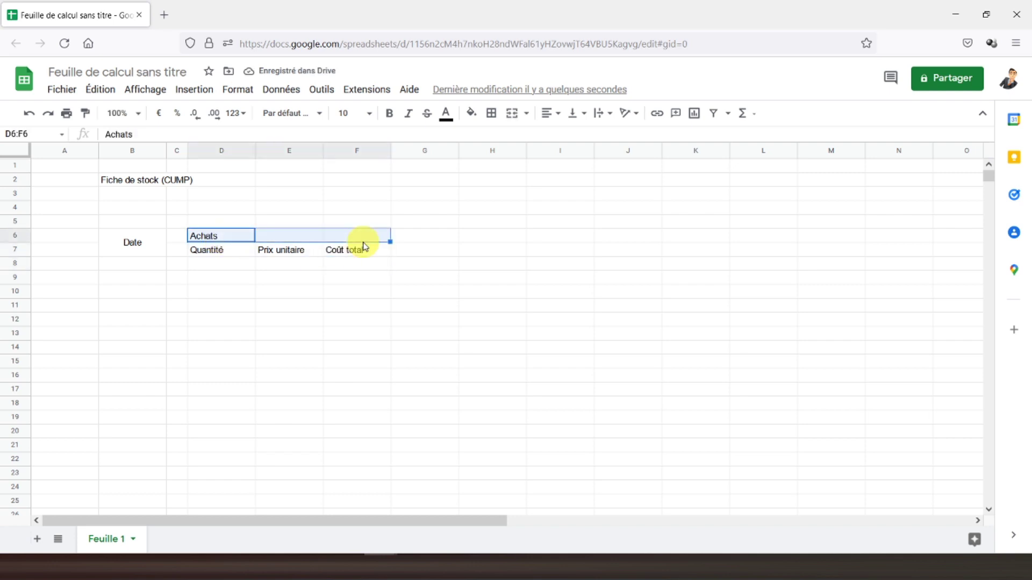
click(511, 114)
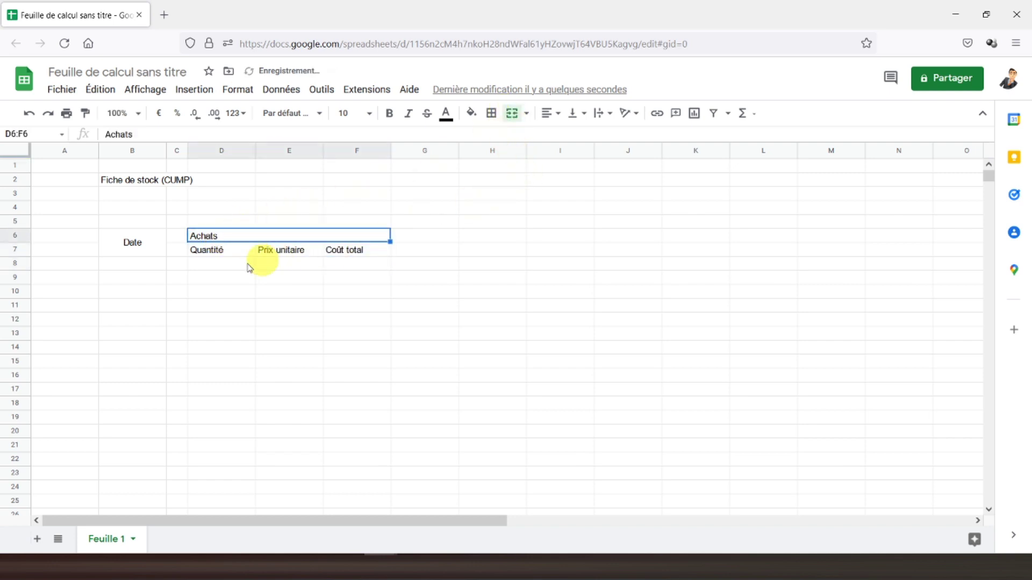
click(551, 114)
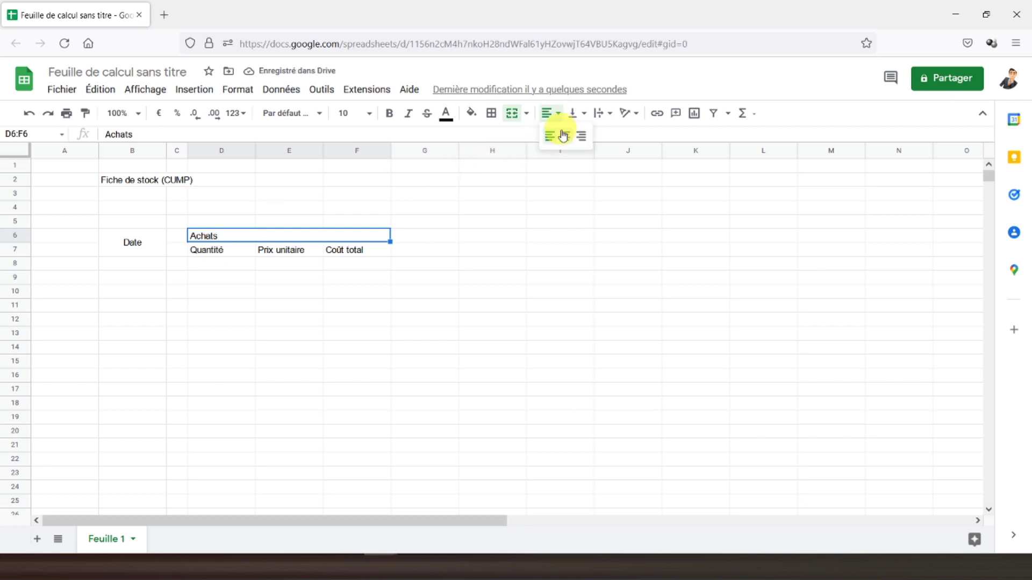
click(565, 137)
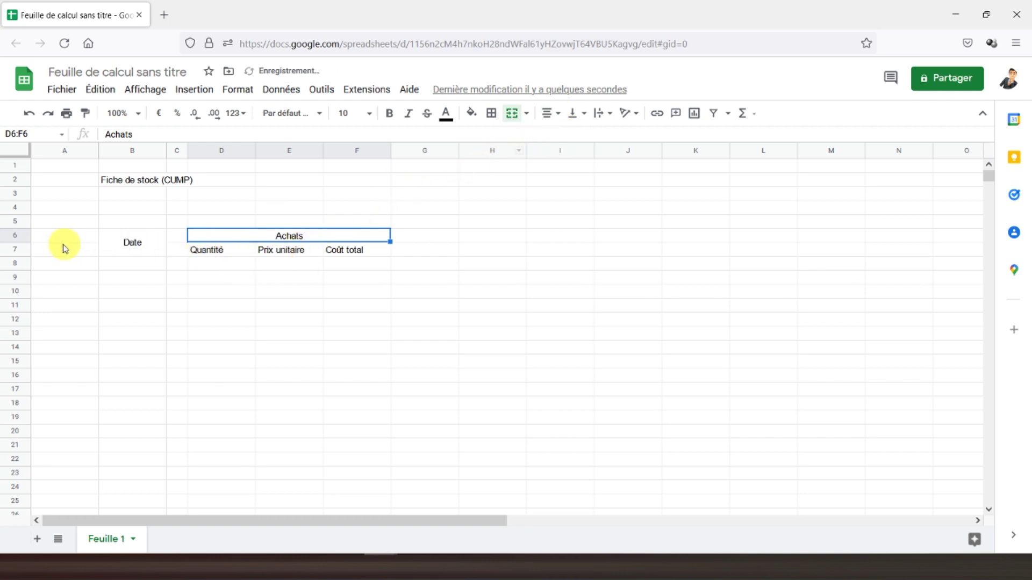
- Centre the contents of the whole of rows 6 and 7 horizontally
drag(18, 239, 18, 249)
click(550, 114)
click(565, 136)
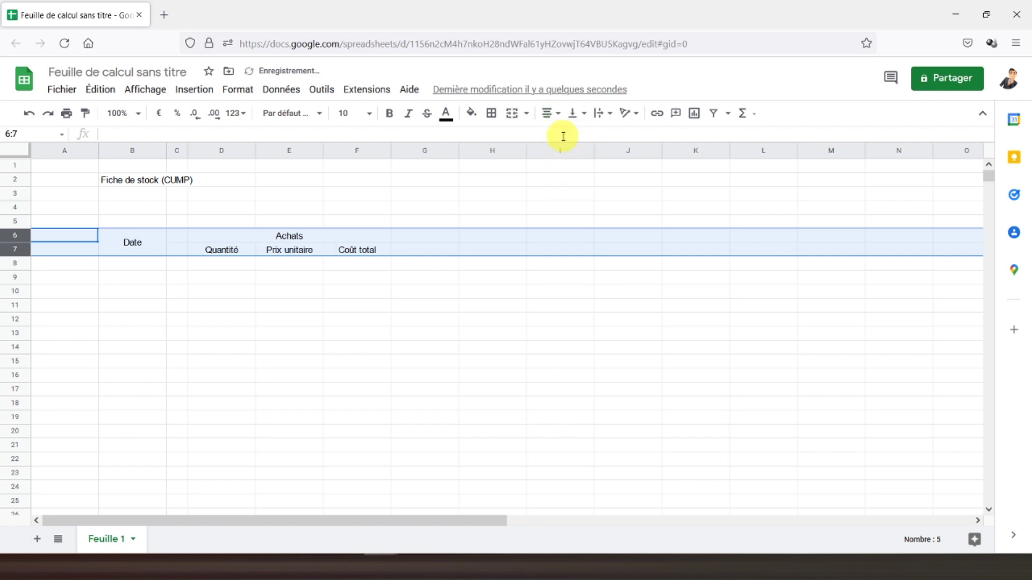
click(397, 237)
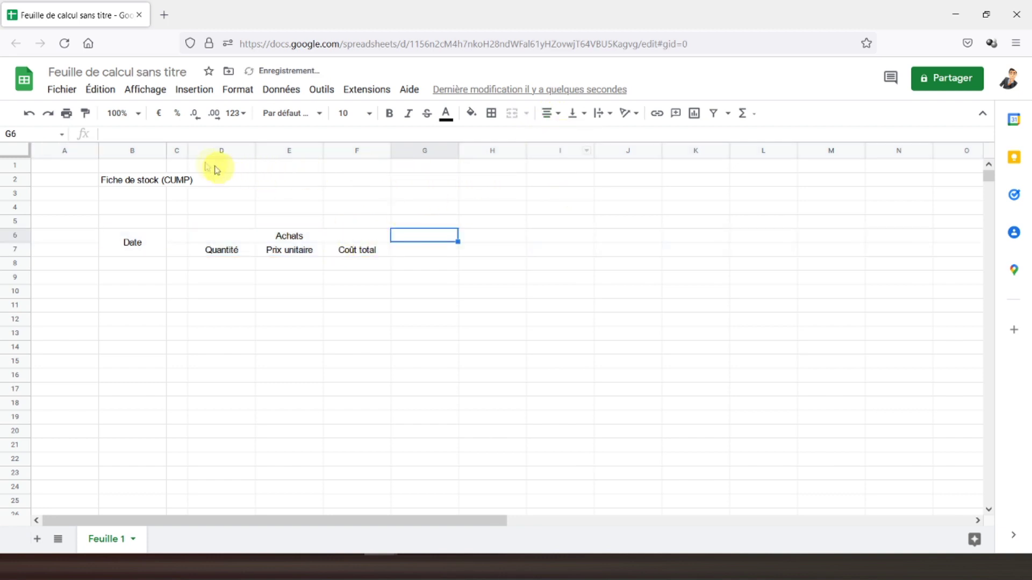
- Copy the formatting and narrow width of spacer column C onto column G with the Paint format tool
click(177, 152)
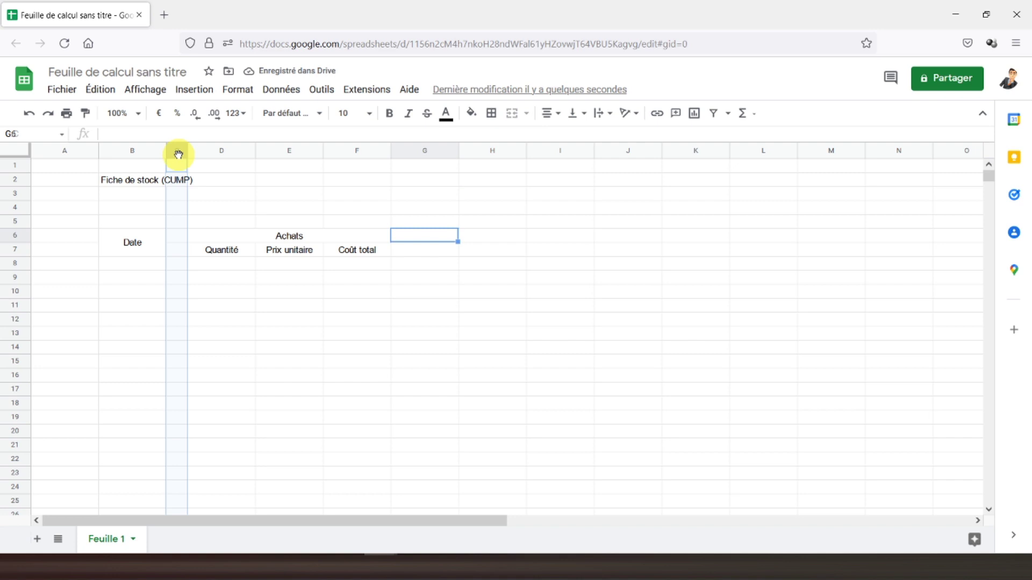
click(86, 115)
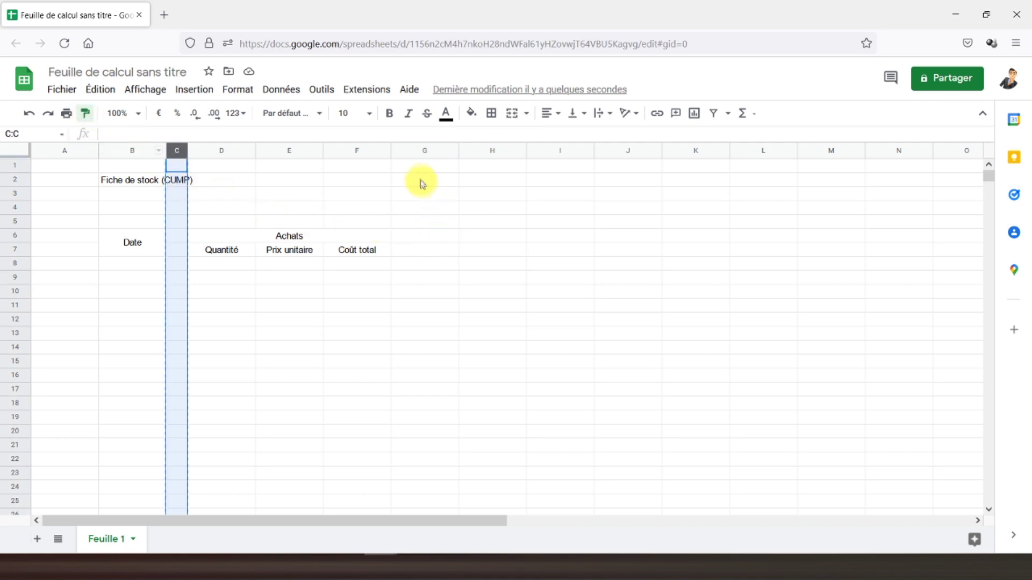
click(414, 152)
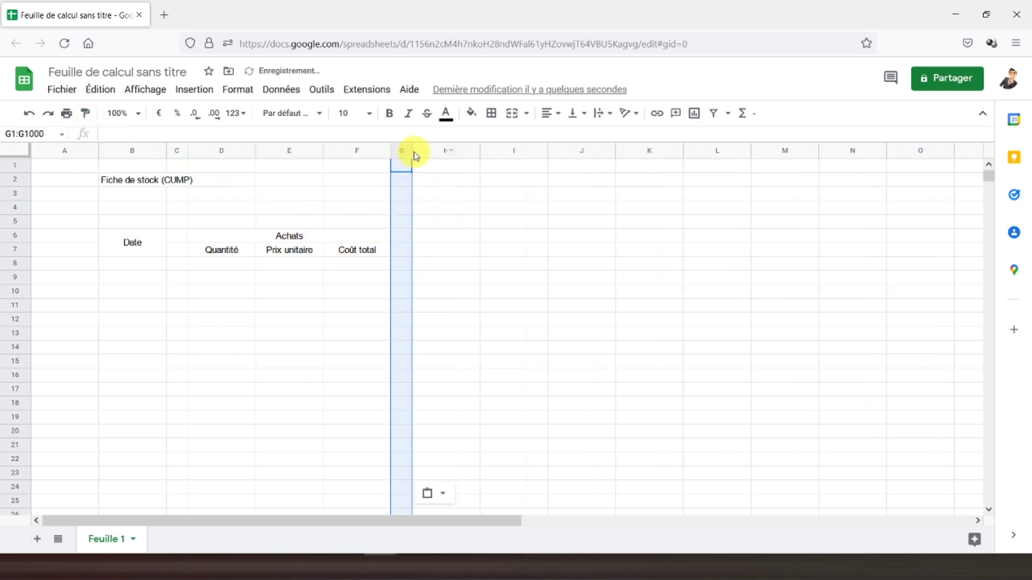
- Copy the Achats header block D6:F7 and paste it starting at cell H6
click(224, 250)
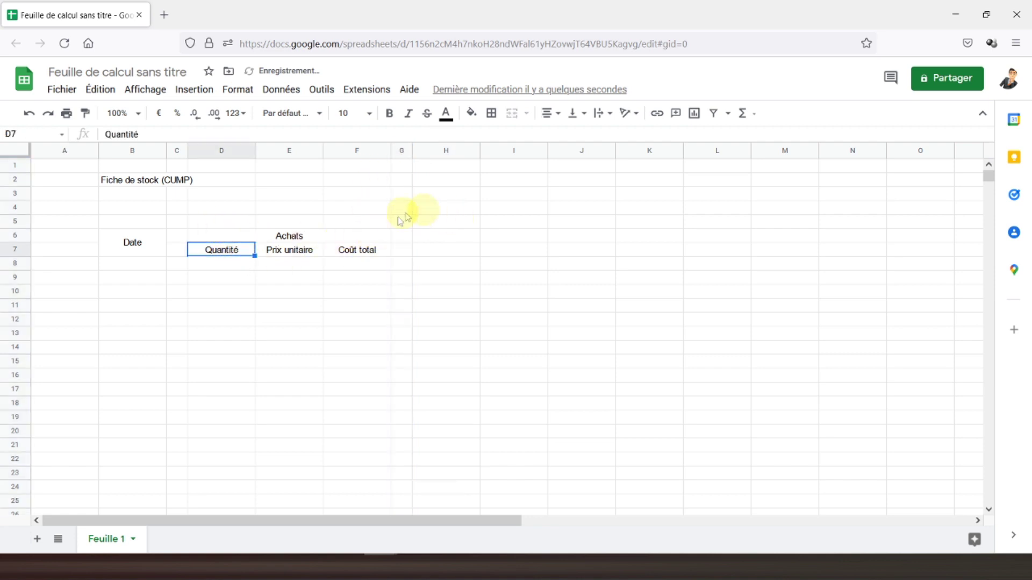
drag(258, 237, 265, 247)
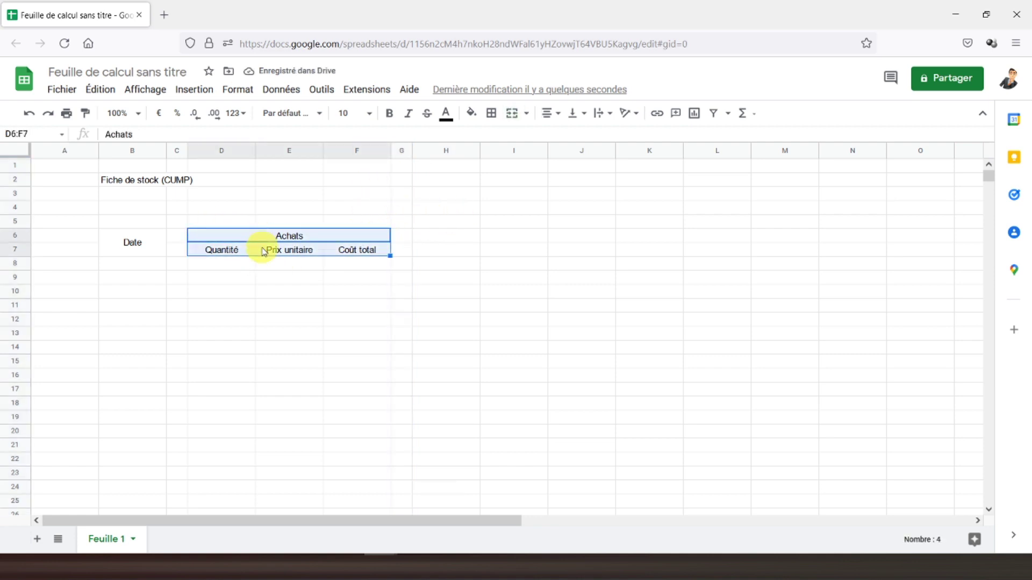
key(ctrl+c)
click(423, 238)
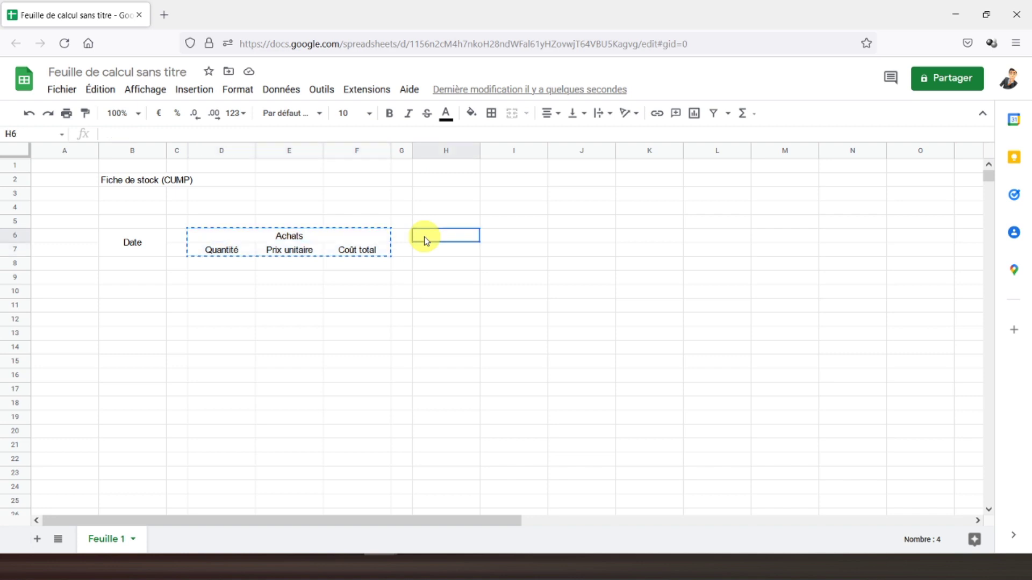
key(ctrl+v)
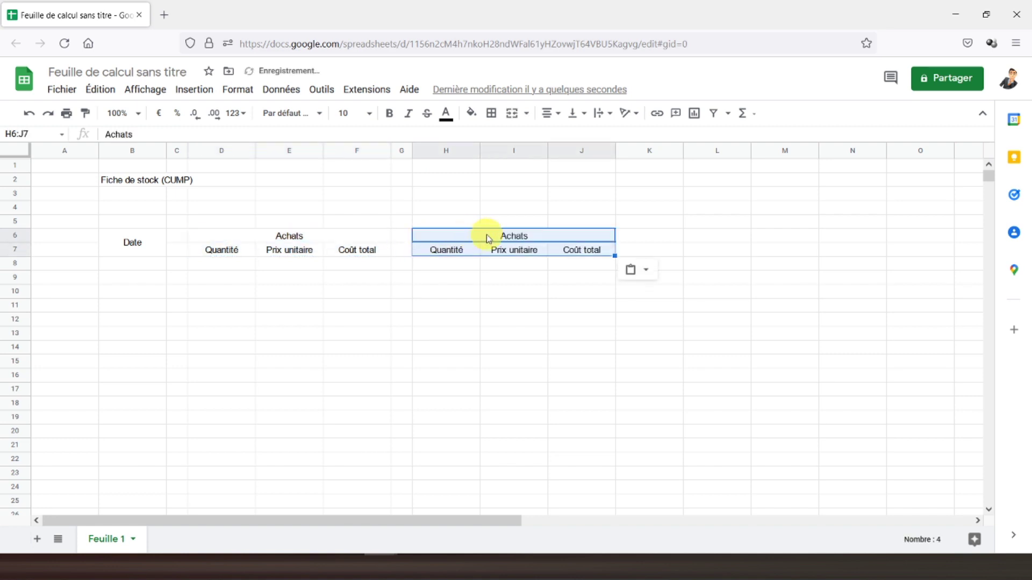
- Replace the copied heading in the merged cells H6:J6 with "Ventes"
click(488, 234)
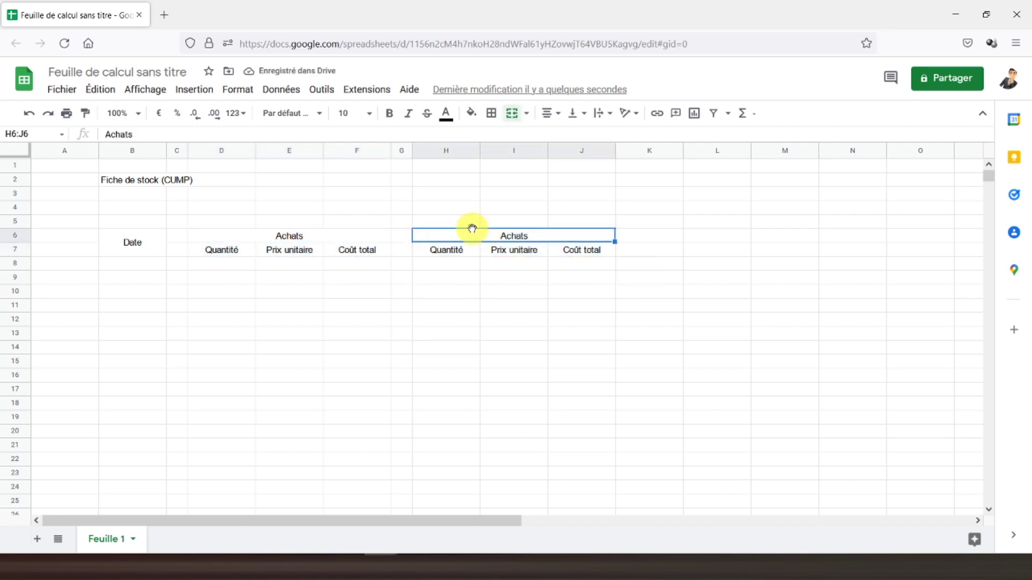
text(Ventes)
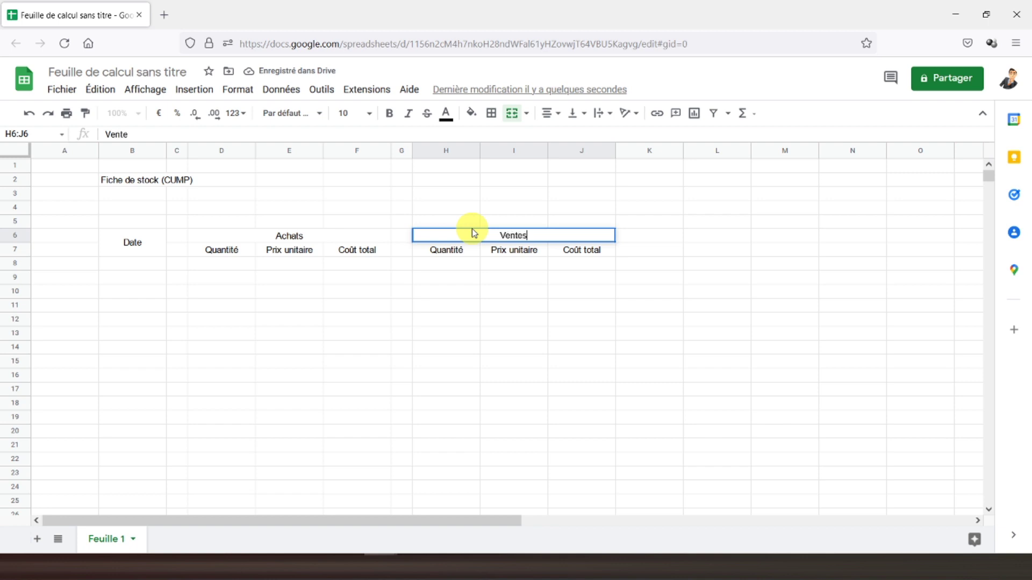
key(Return)
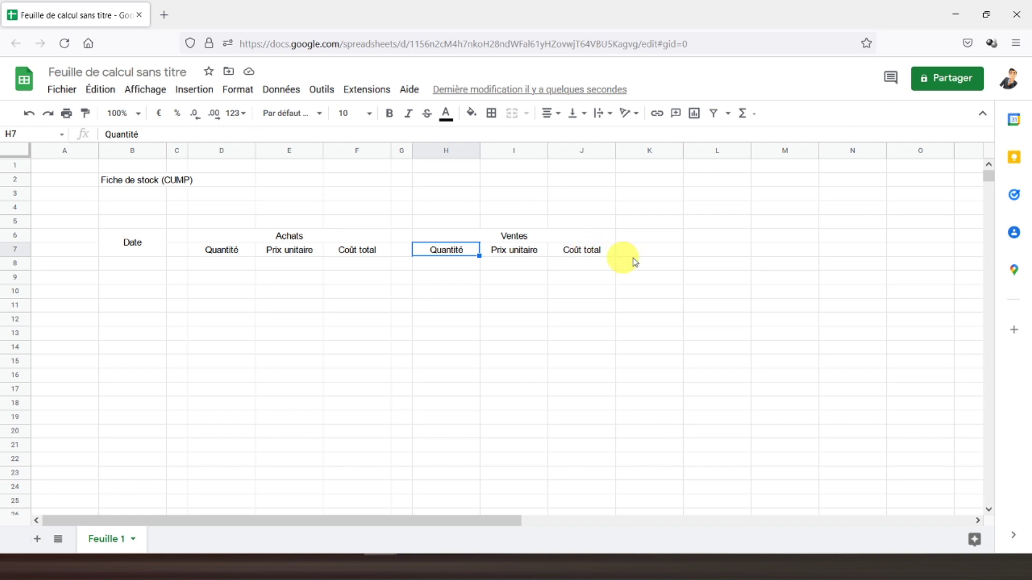
- Copy the formatting and narrow width of spacer column G onto column K with the Paint format tool
click(401, 150)
click(93, 118)
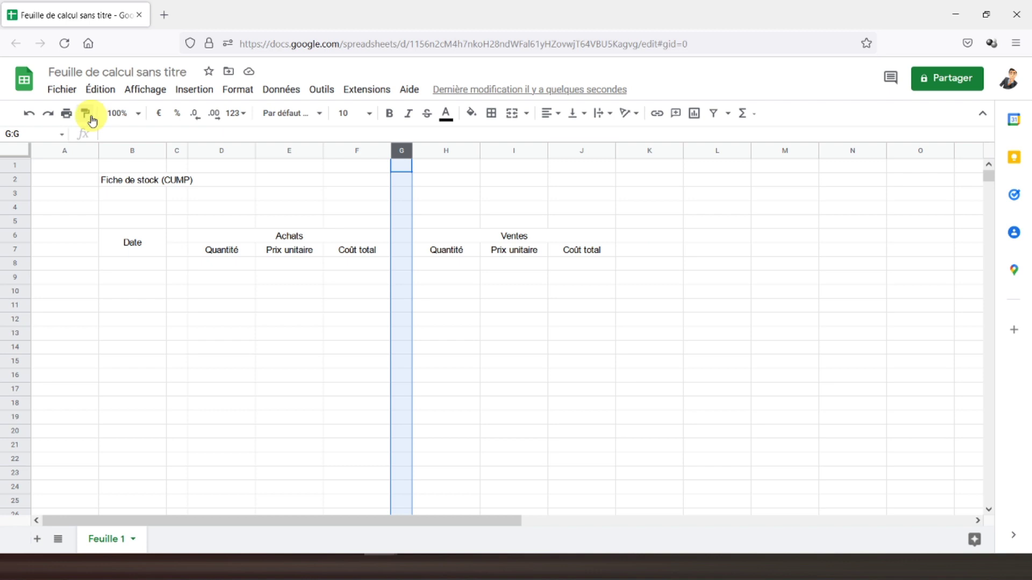
click(645, 153)
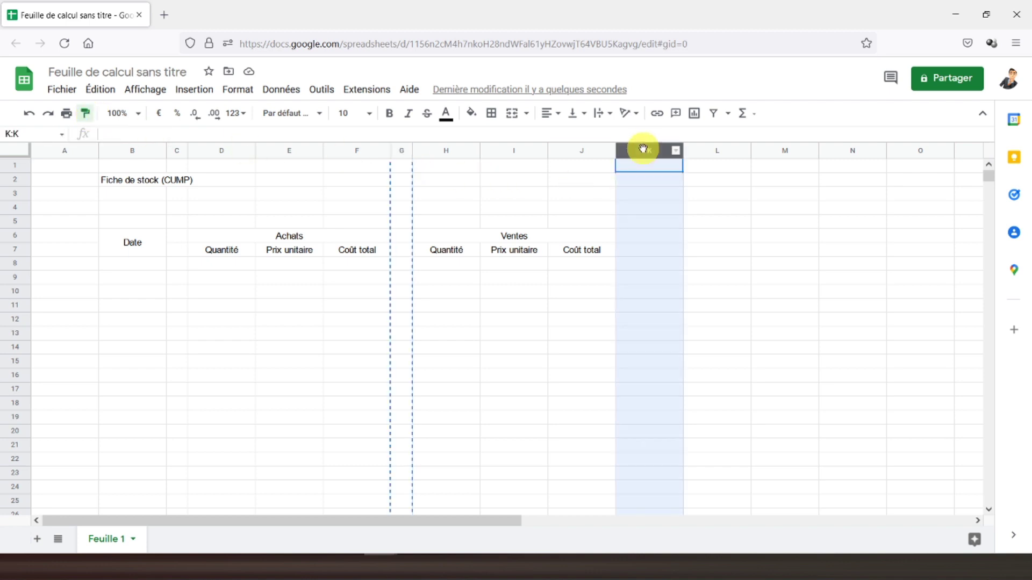
click(449, 222)
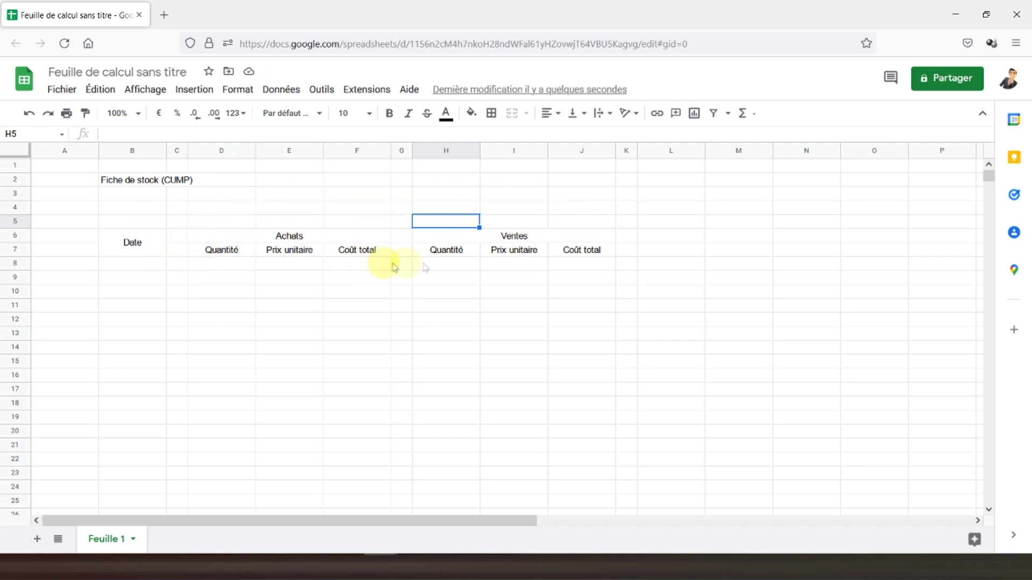
- Copy the Ventes header block H6:J7 and paste it starting at cell L6
click(516, 240)
drag(518, 247, 518, 247)
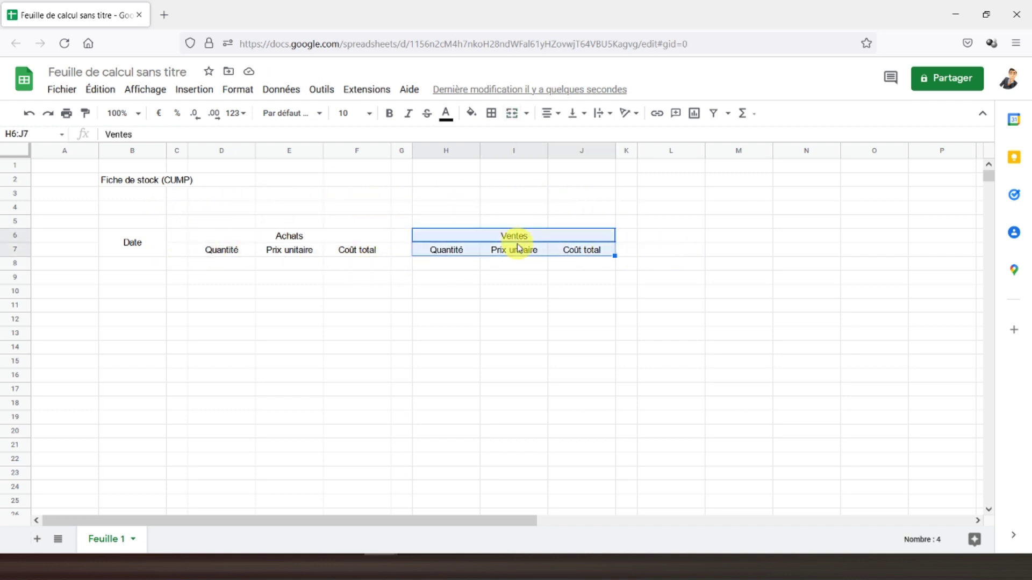
click(673, 241)
key(ctrl+v)
- Replace the copied heading in the merged cells L6:N6 with "Montant"
click(684, 237)
text(Montant)
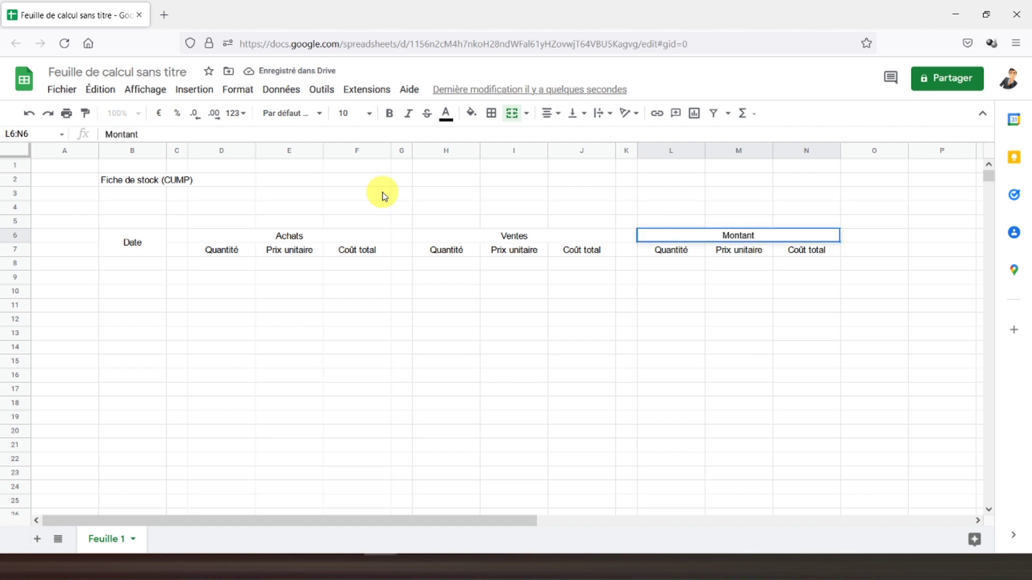
key(Return)
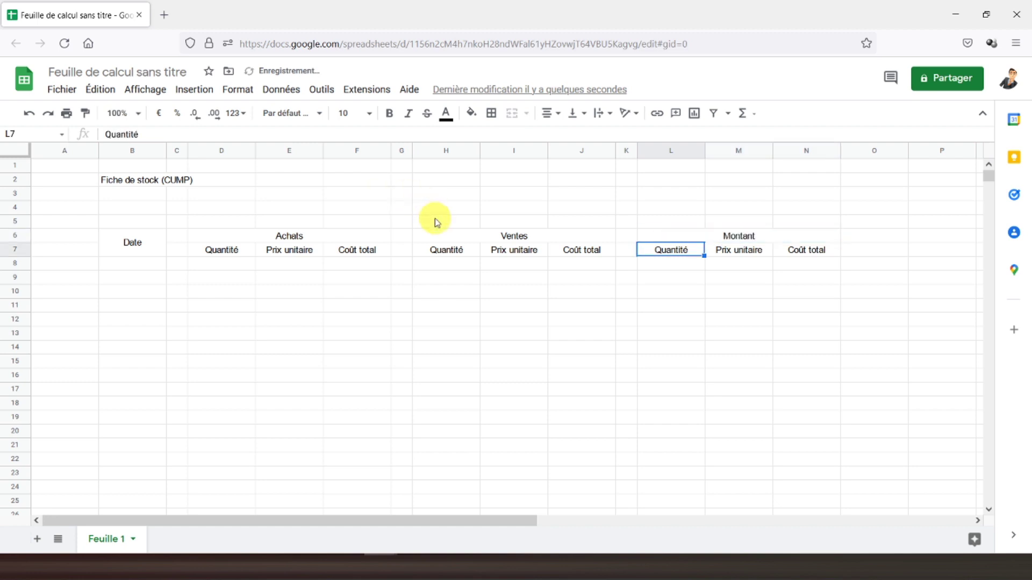
click(815, 252)
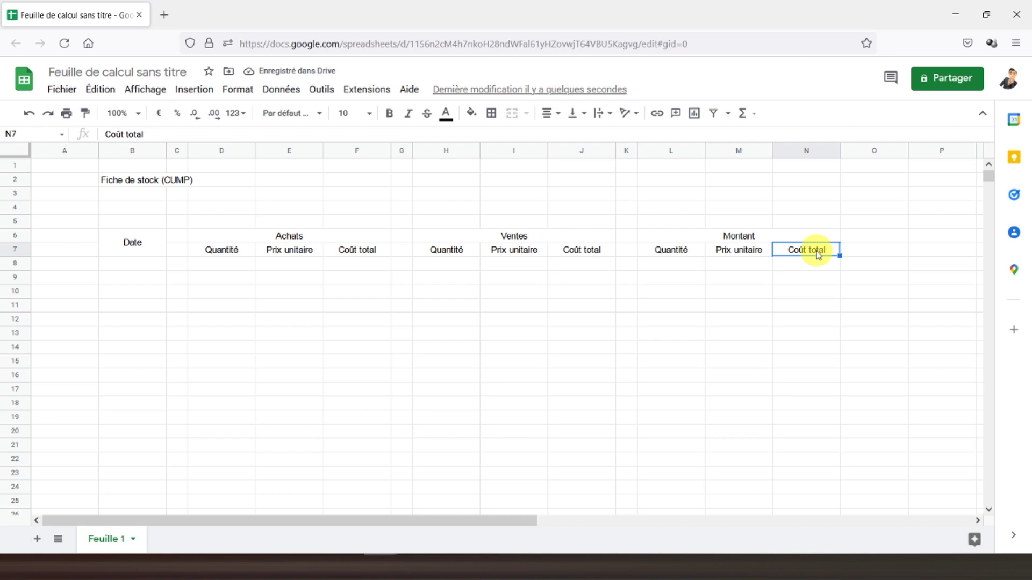
- Fill the Date, Achats, Ventes and Montant header blocks in rows 6 and 7 with a pale yellow background
click(129, 247)
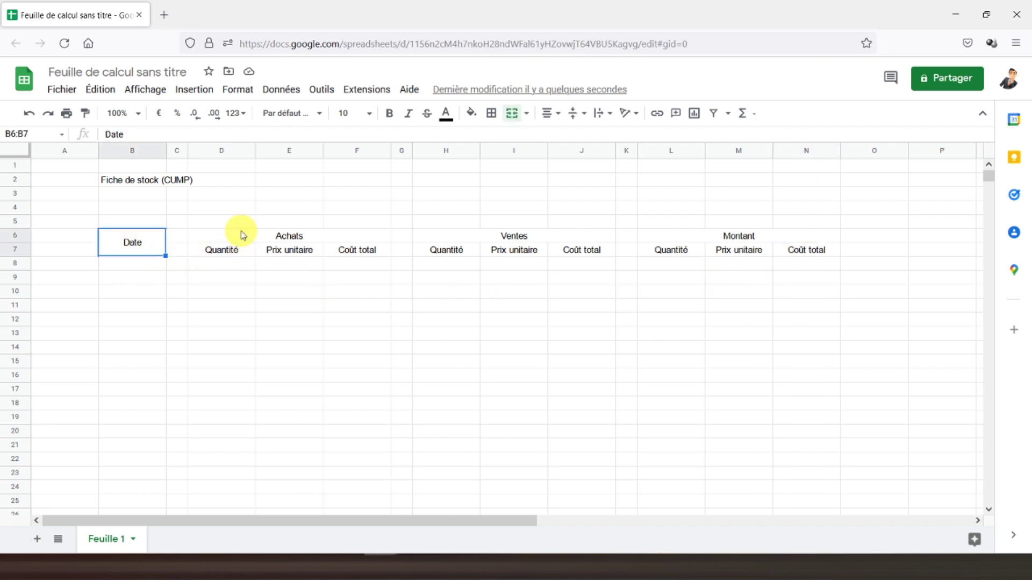
drag(240, 232, 298, 253)
drag(473, 236, 491, 252)
ctrl+click(704, 240)
drag(706, 246, 695, 249)
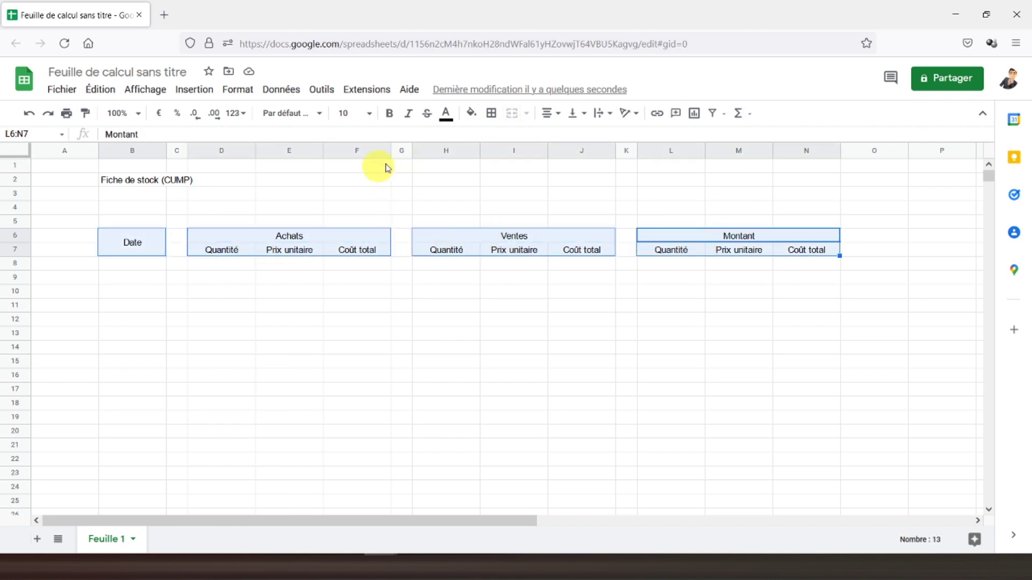
click(472, 114)
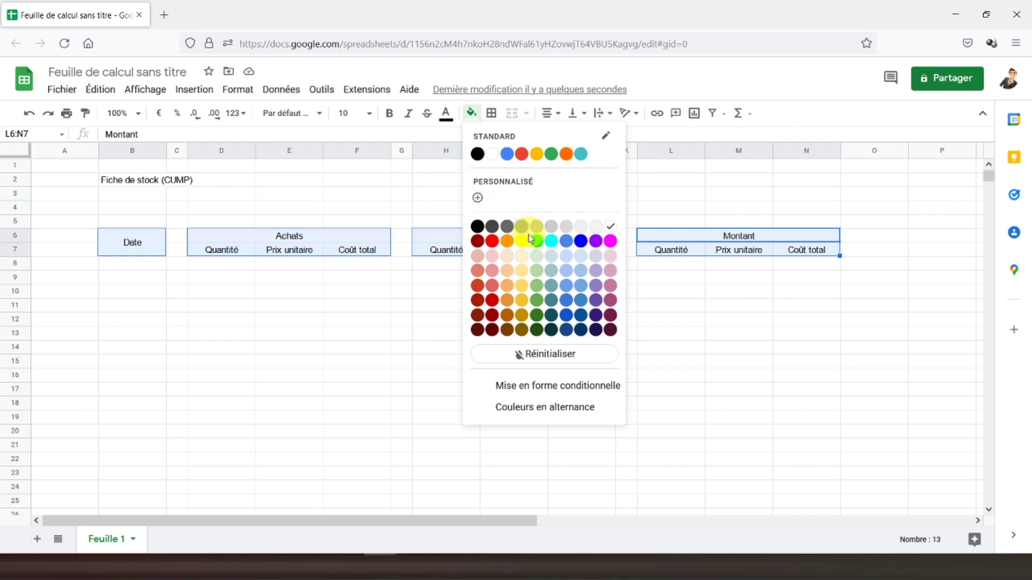
click(525, 260)
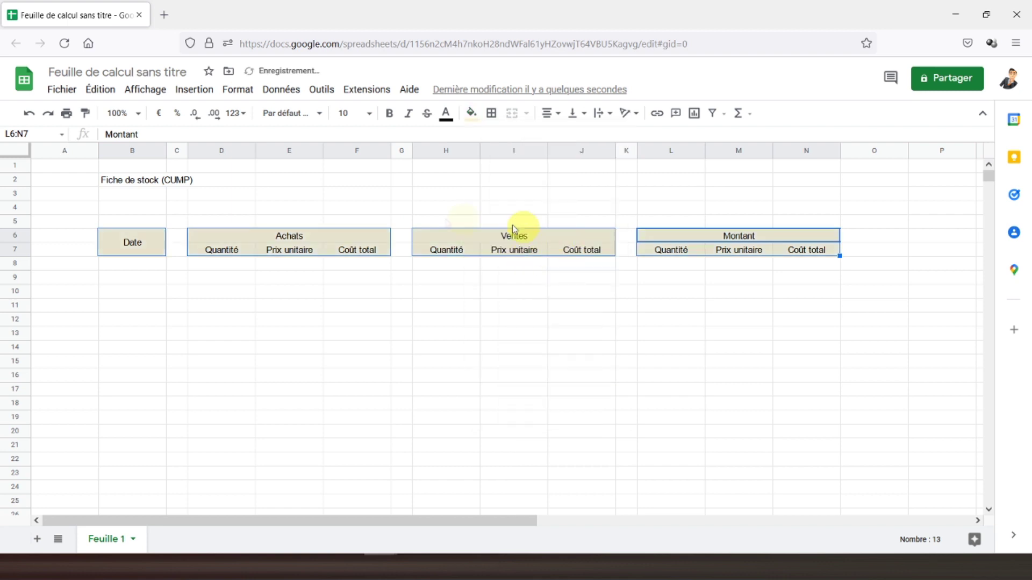
click(134, 258)
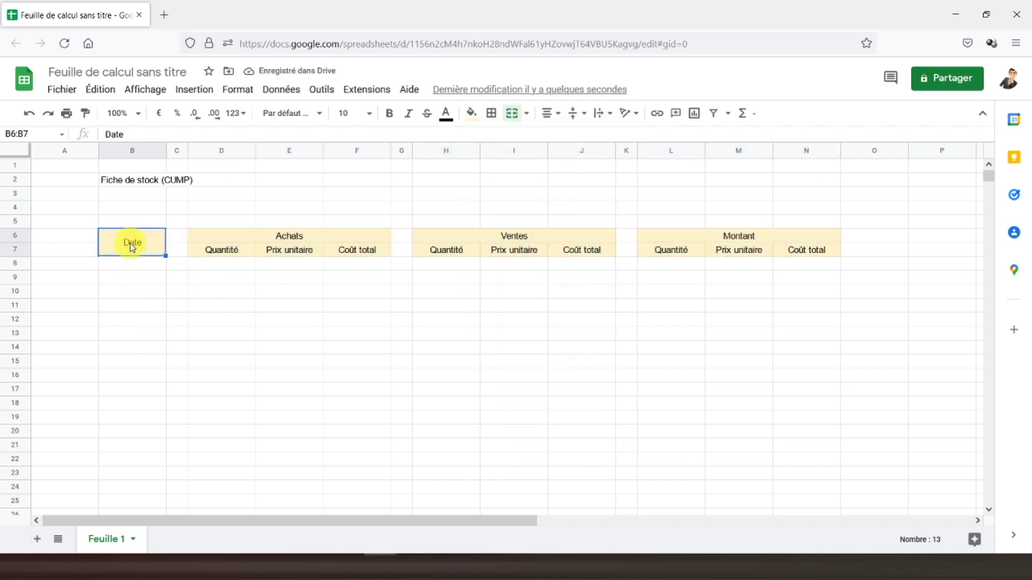
click(291, 279)
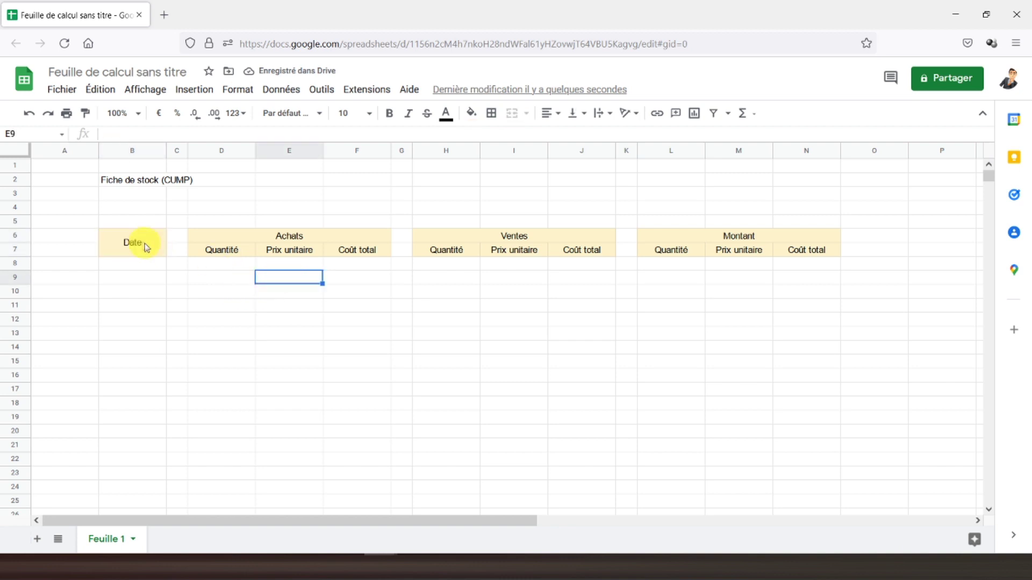
- Apply all borders and bold text to the Date, Achats, Ventes and Montant header blocks
click(141, 245)
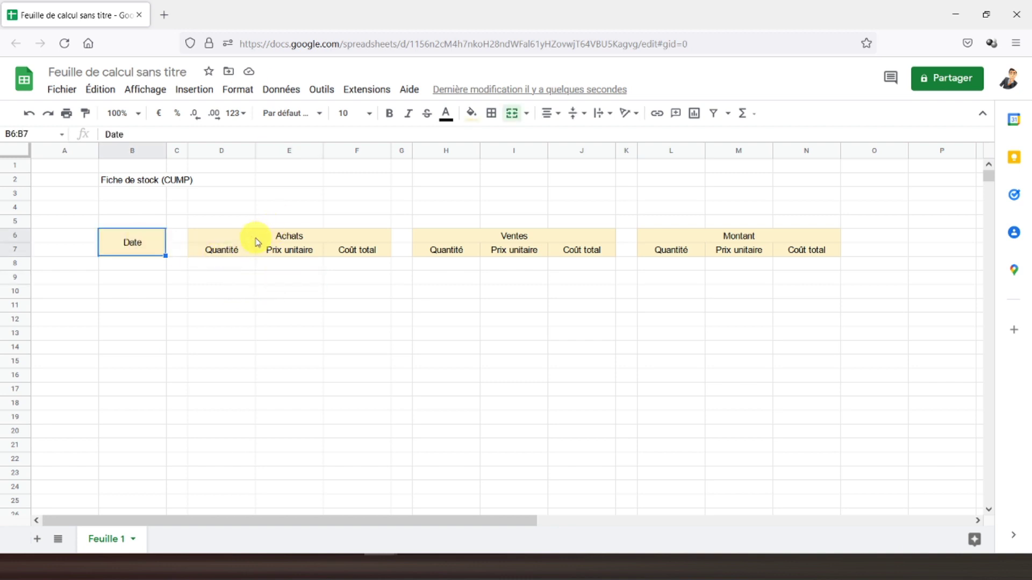
drag(256, 242, 269, 253)
drag(516, 240, 525, 251)
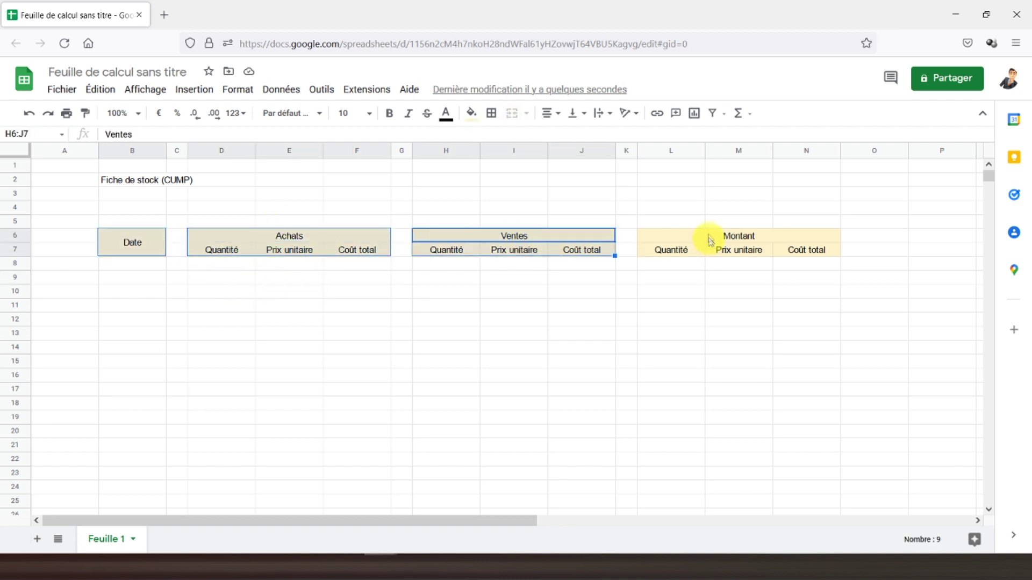
drag(708, 235, 707, 251)
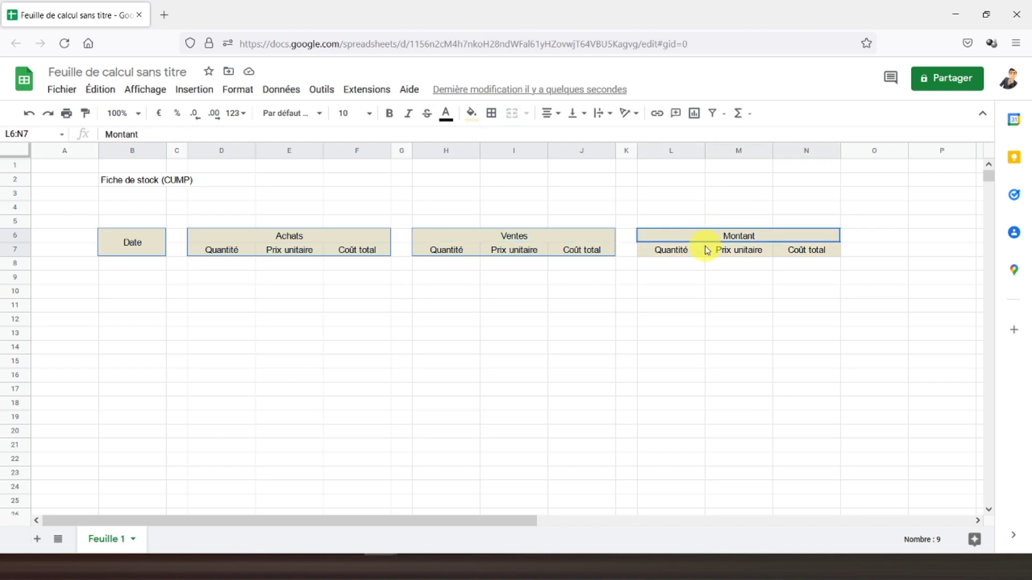
click(489, 116)
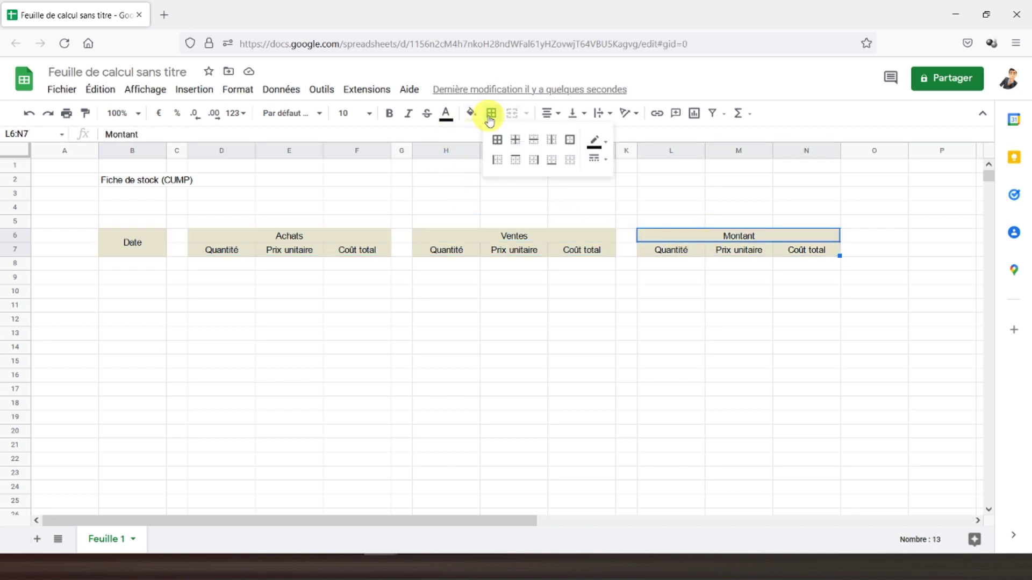
click(499, 143)
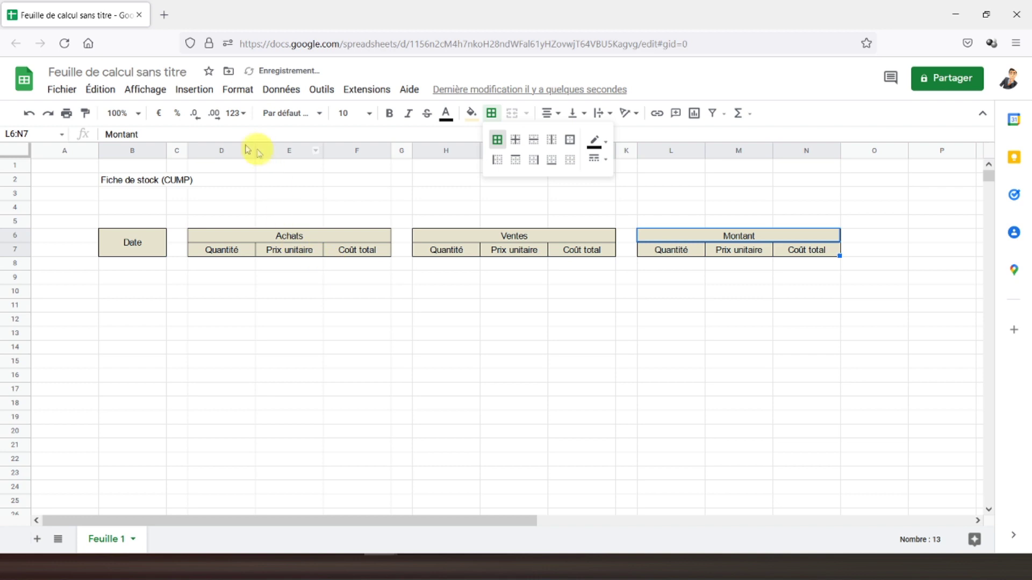
click(391, 117)
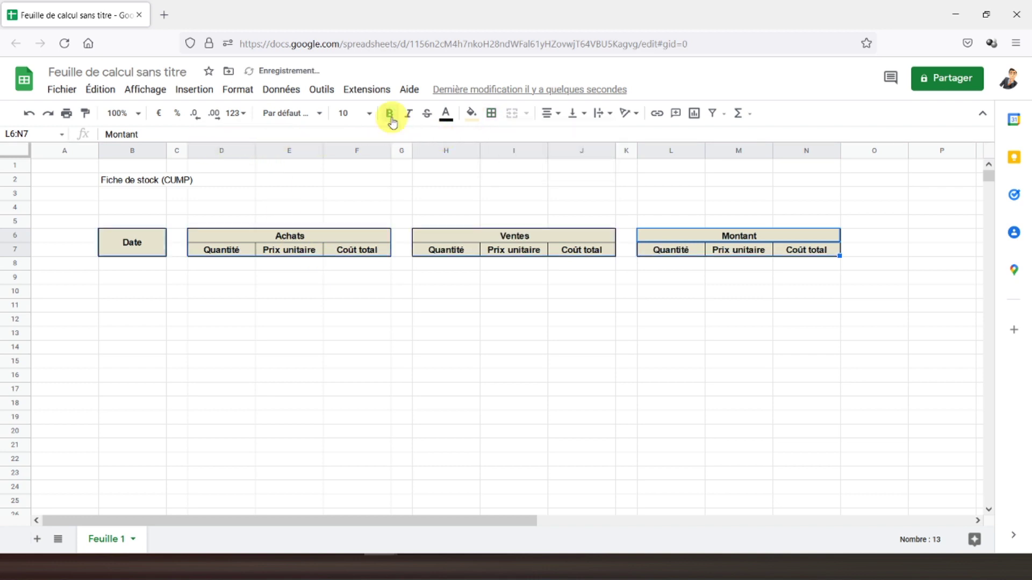
click(230, 277)
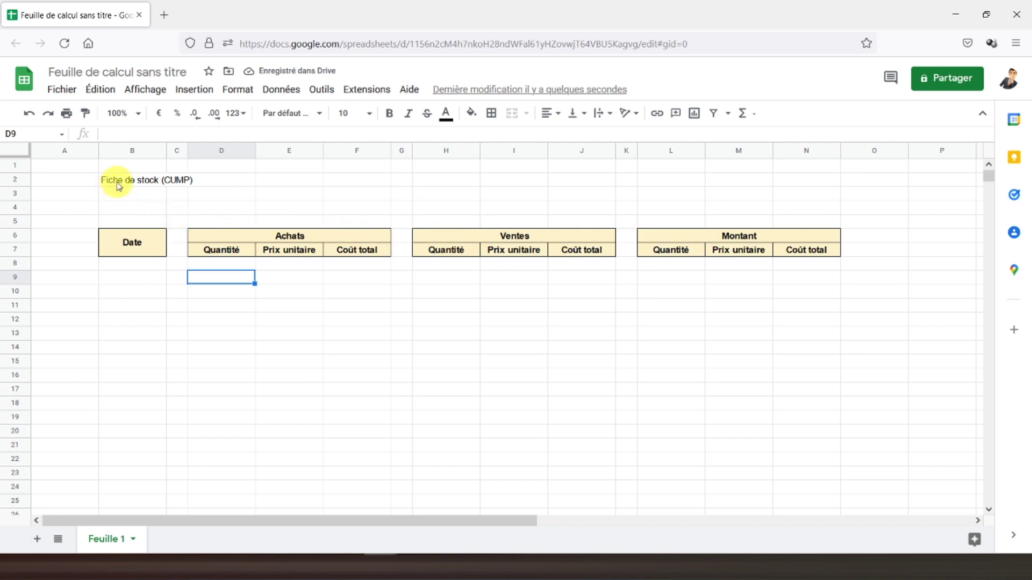
- Merge cells B2:N4 and centre the title "Fiche de stock (CUMP)" horizontally and vertically in them
drag(119, 186, 799, 214)
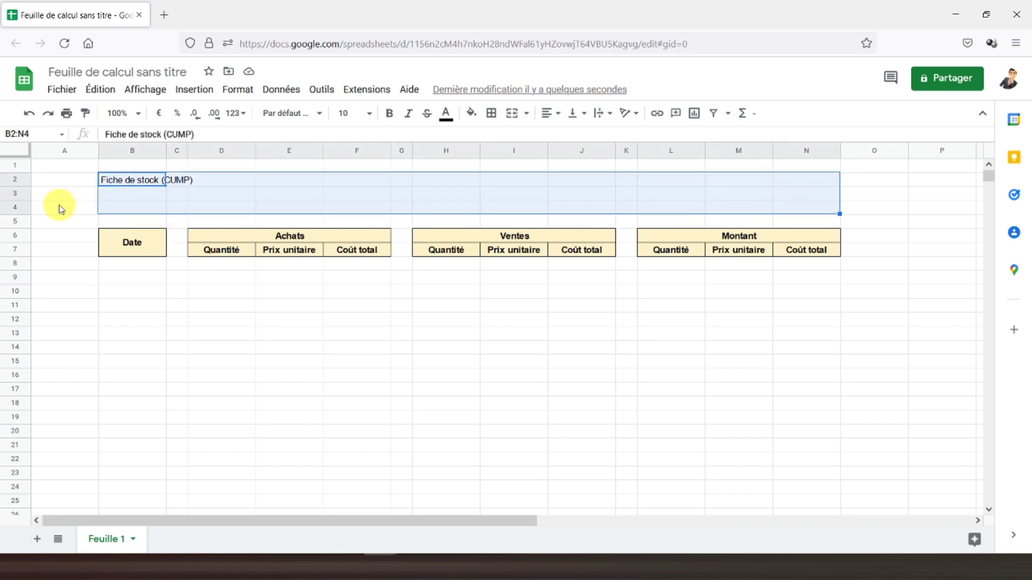
click(507, 121)
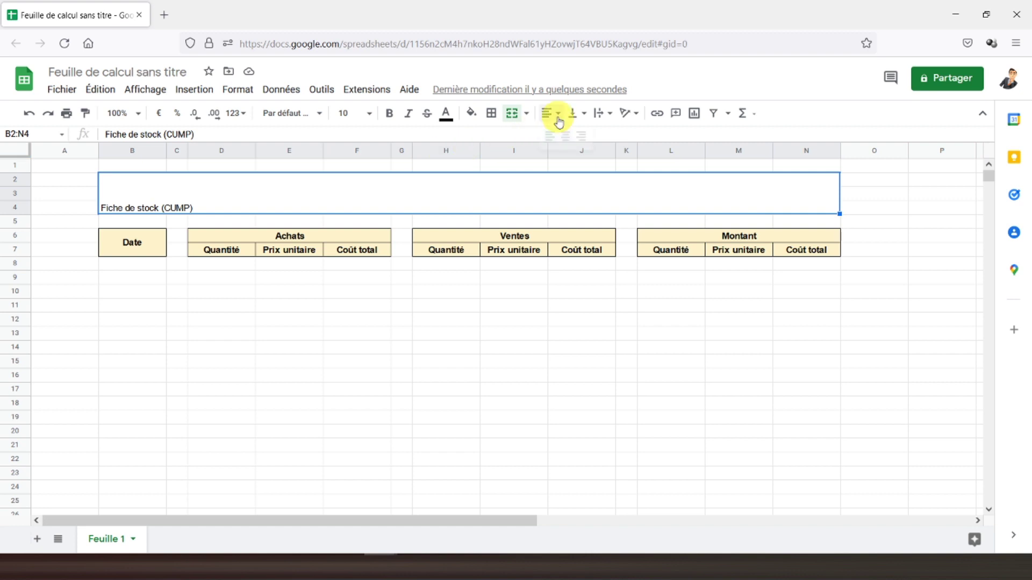
click(567, 144)
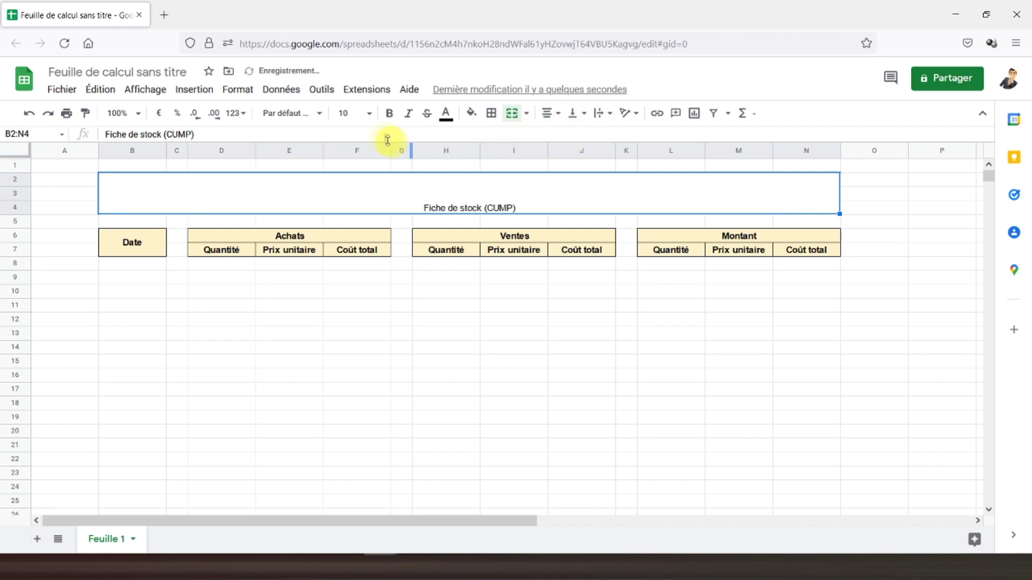
click(573, 115)
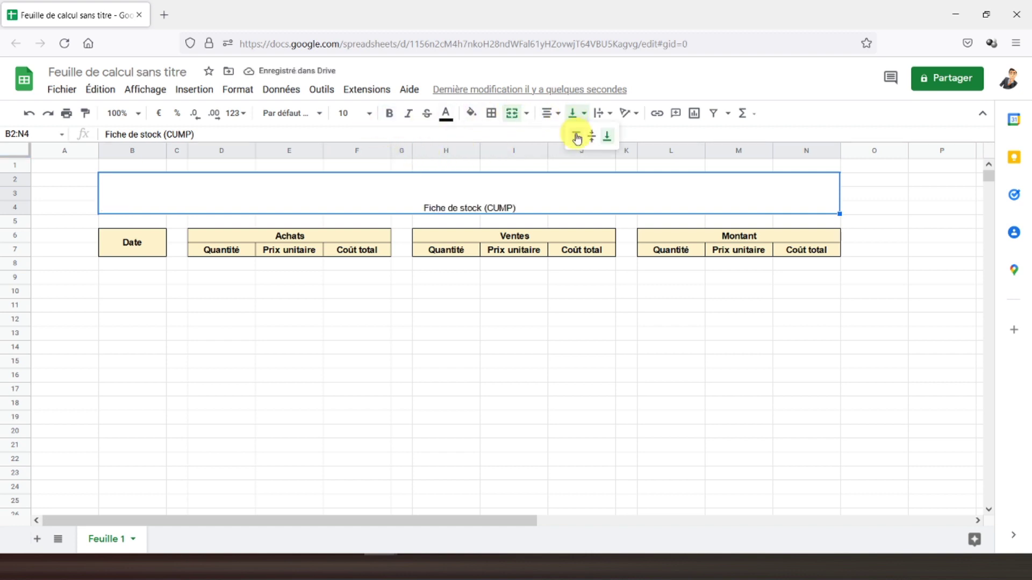
click(589, 141)
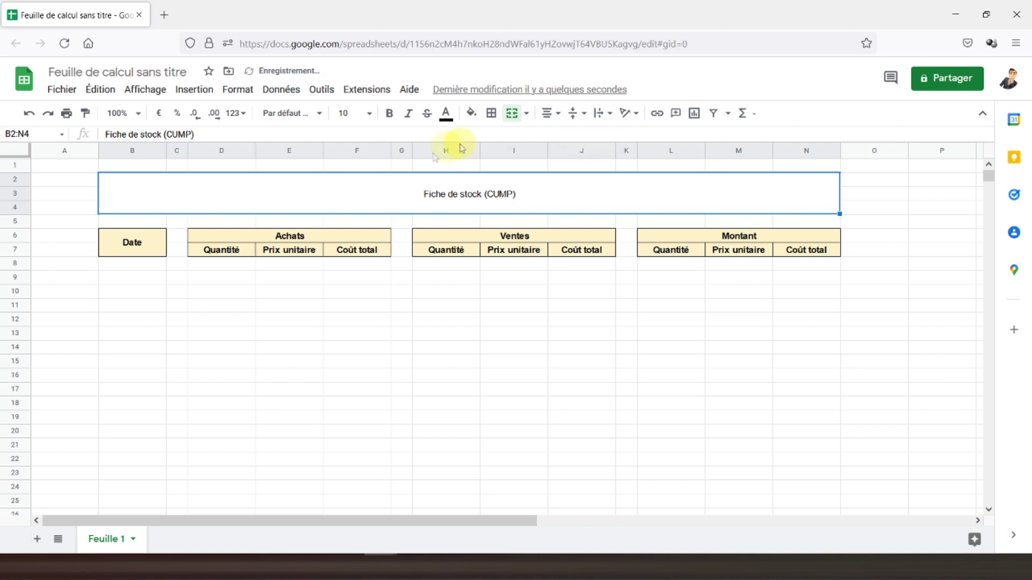
- Set the "Fiche de stock (CUMP)" title to font size 24 and make it bold
click(370, 115)
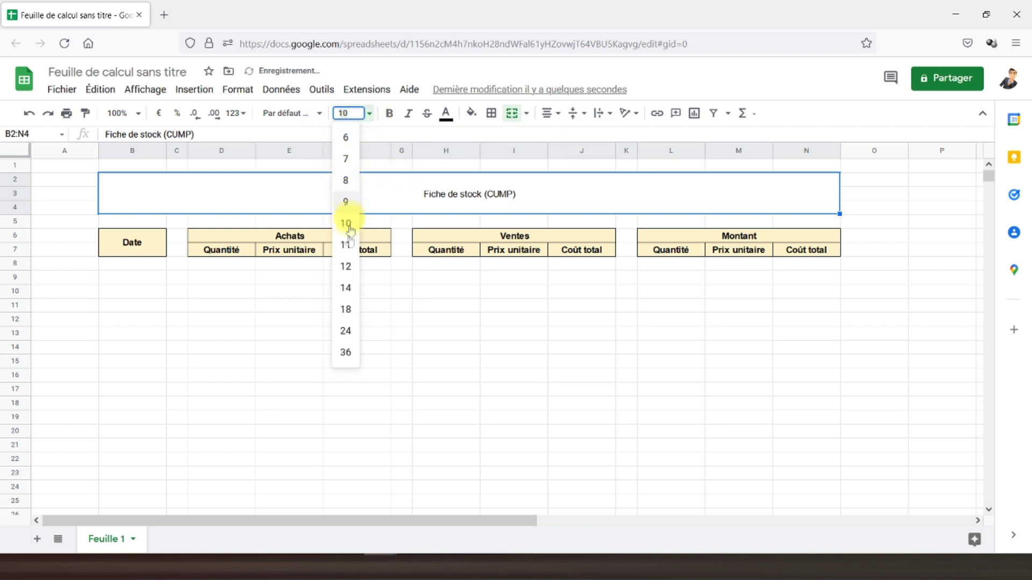
click(348, 330)
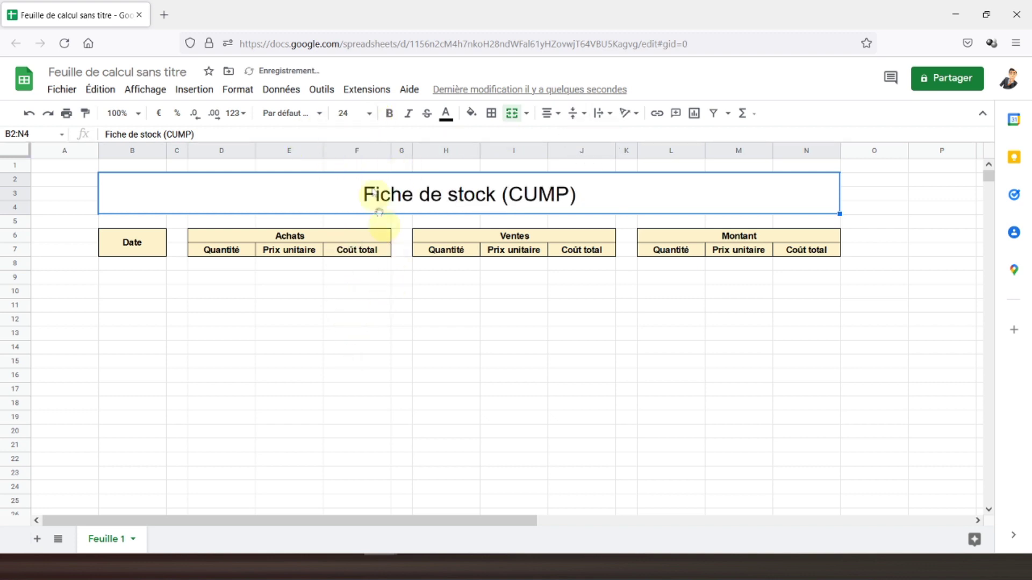
click(390, 114)
- Fill the merged title cell B2:N4 with pale yellow and add an outer border around it
click(471, 113)
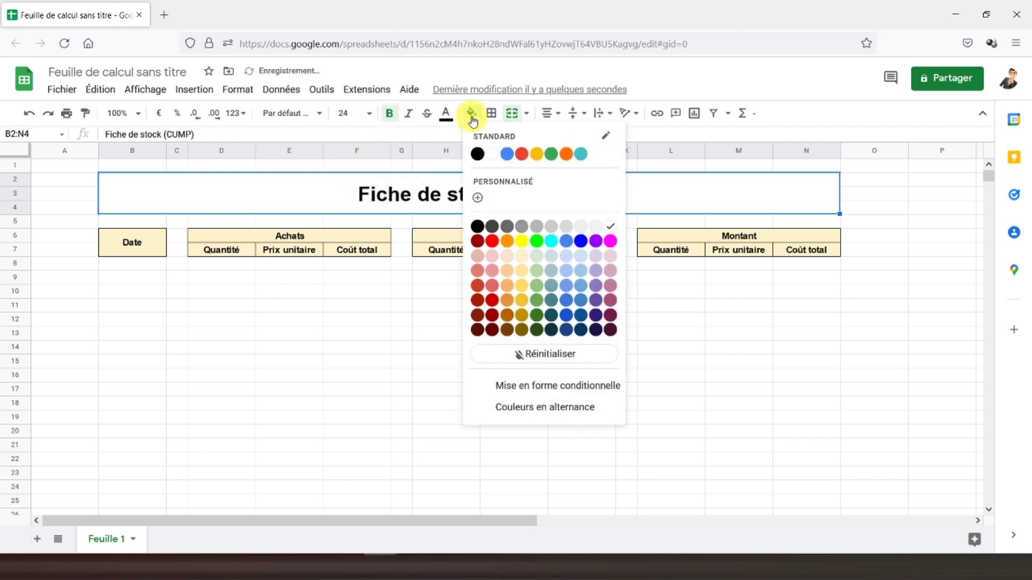
click(521, 257)
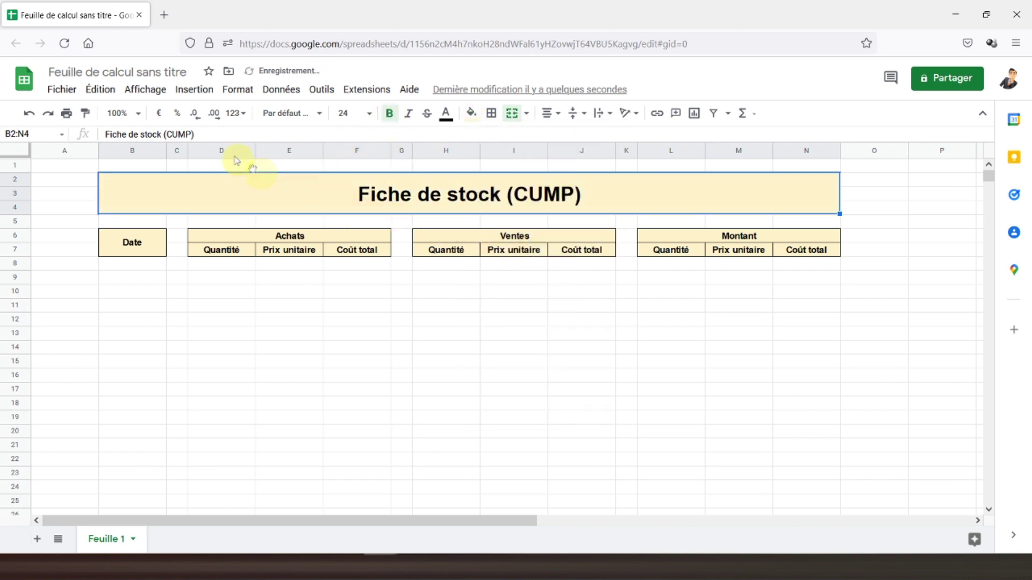
click(491, 113)
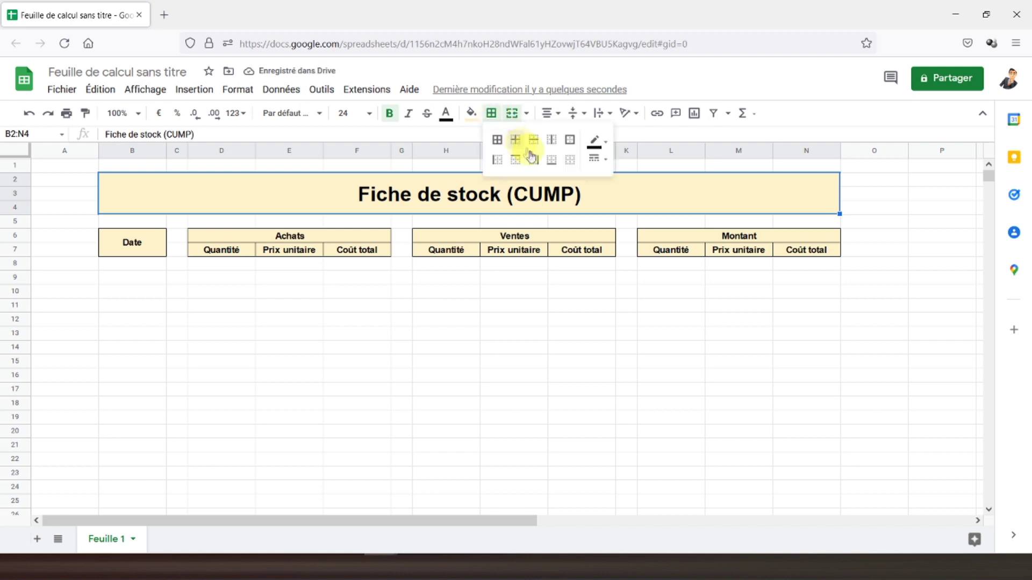
click(570, 141)
click(306, 290)
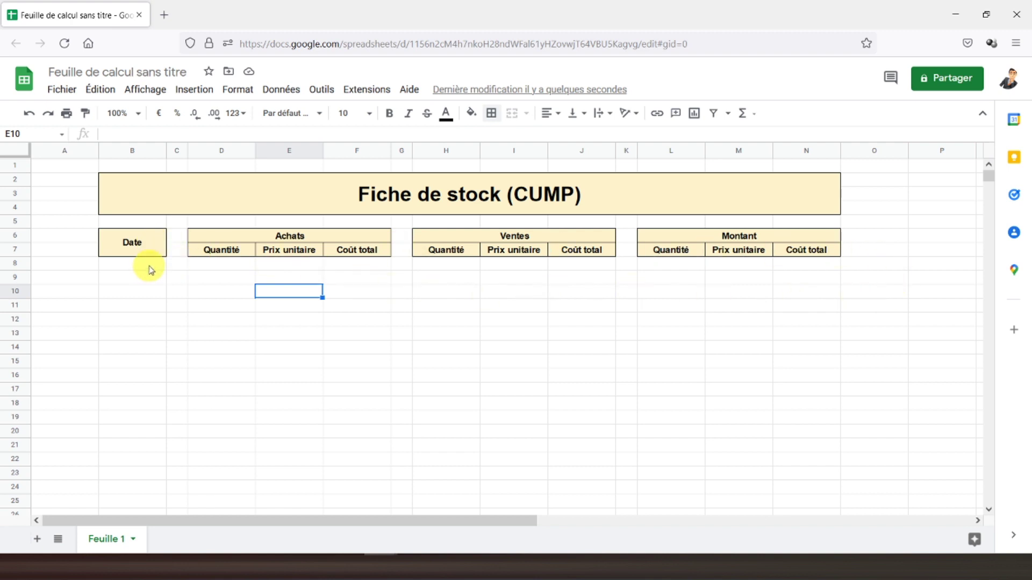
- Apply all borders to the empty Date column cells B8:B20
mouse_move(151, 270)
mouse_down()
mouse_move(139, 299)
mouse_move(141, 434)
mouse_up()
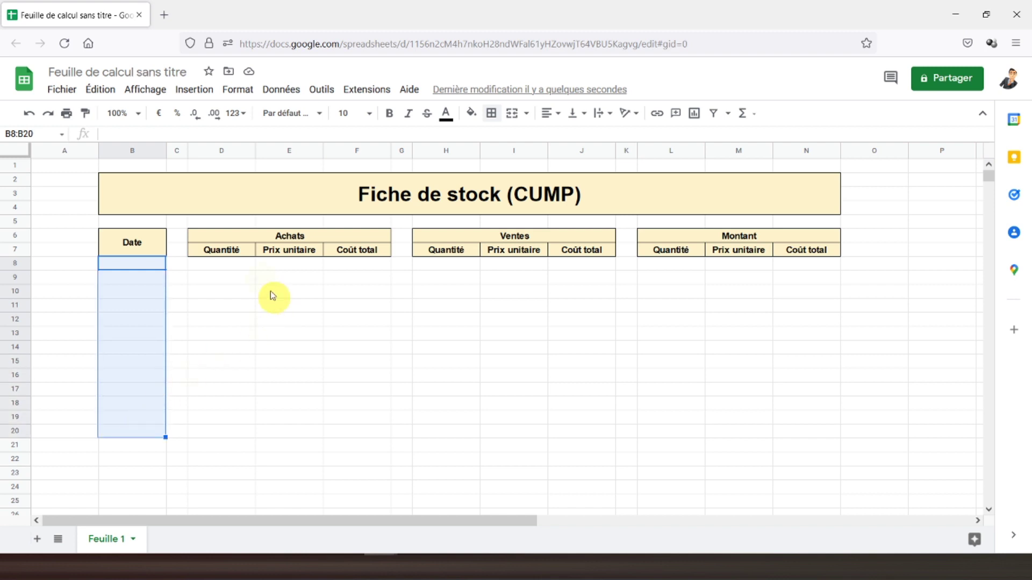
click(491, 113)
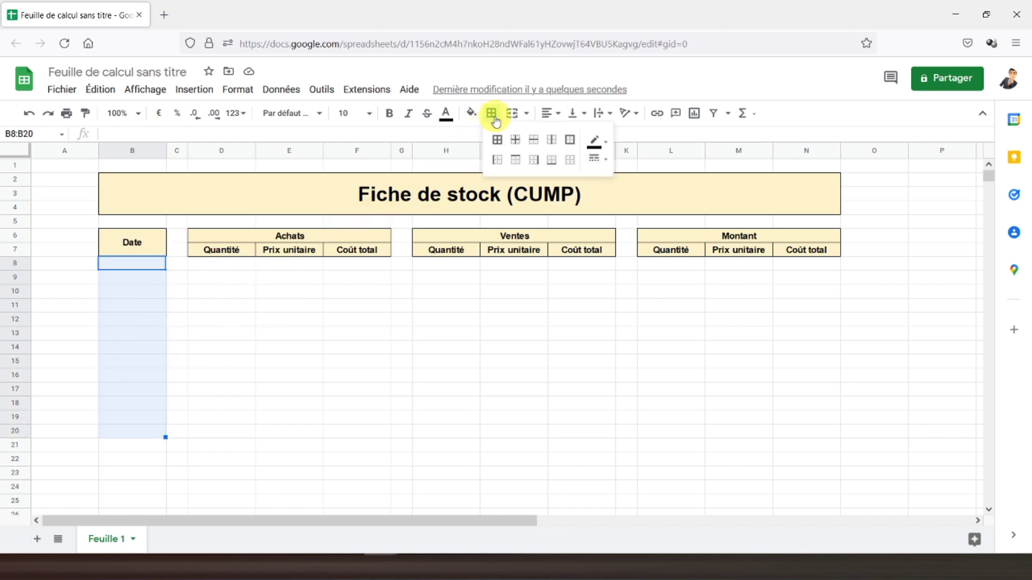
click(497, 141)
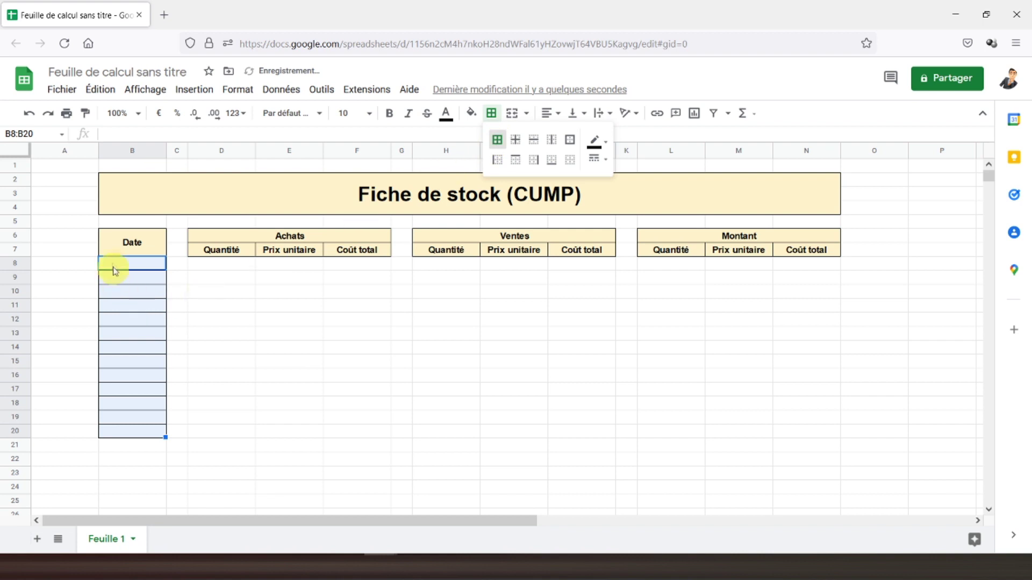
click(132, 417)
drag(141, 267, 143, 428)
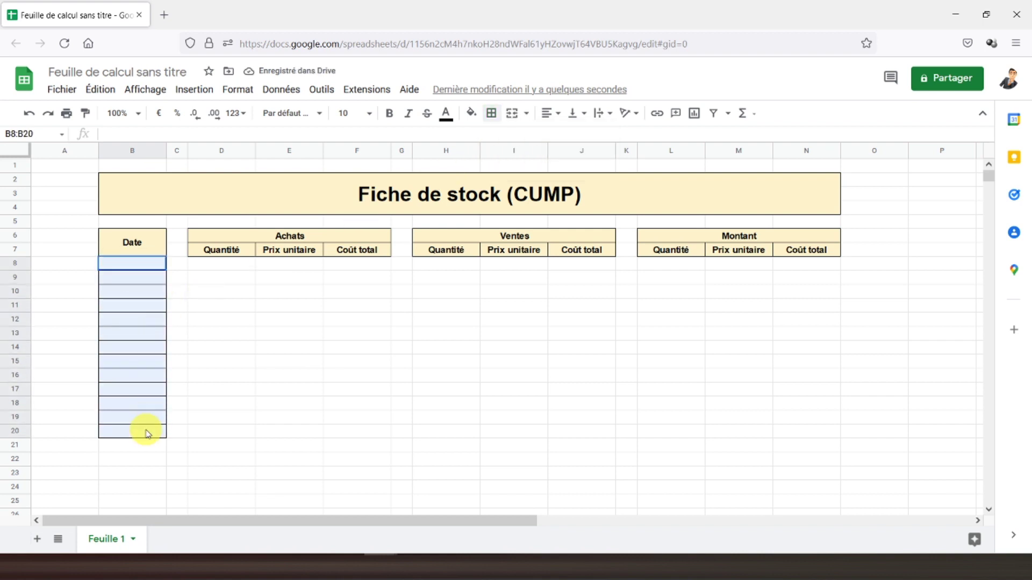
click(238, 90)
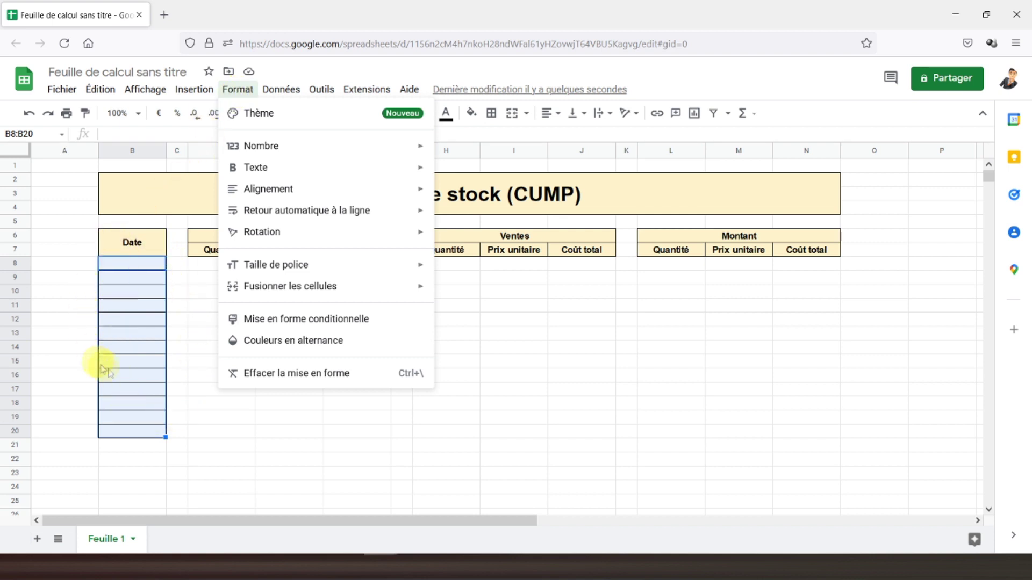
click(132, 308)
- Apply all borders to the Achats, Ventes and Montant body cells D8:F20, H8:J20 and L8:N20
click(219, 263)
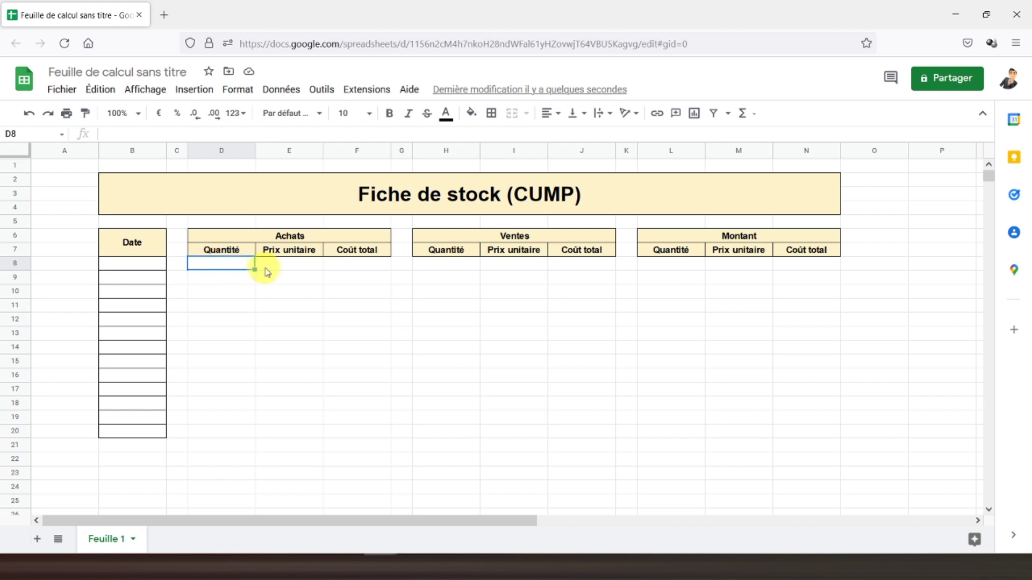
drag(209, 268, 335, 436)
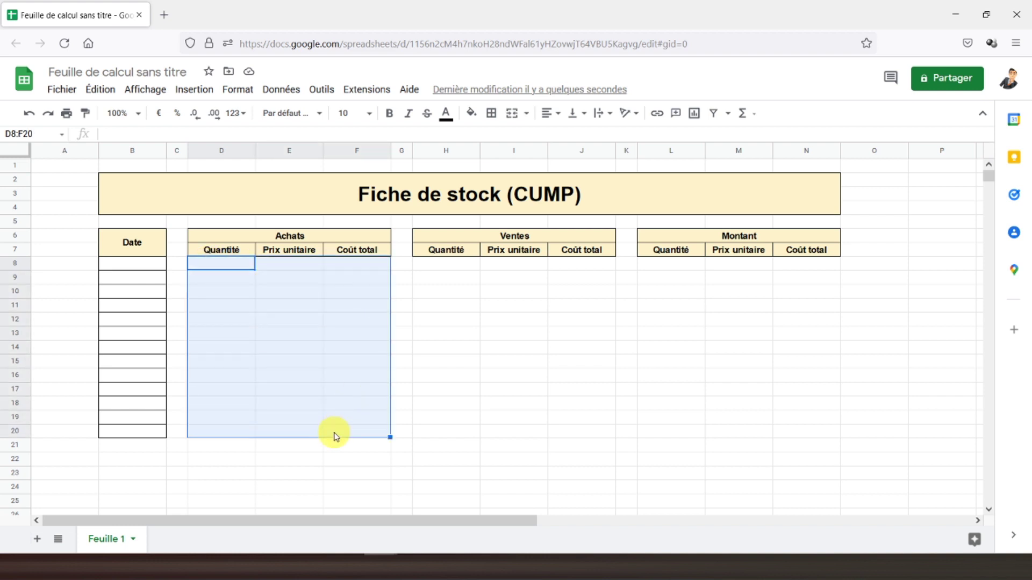
click(490, 113)
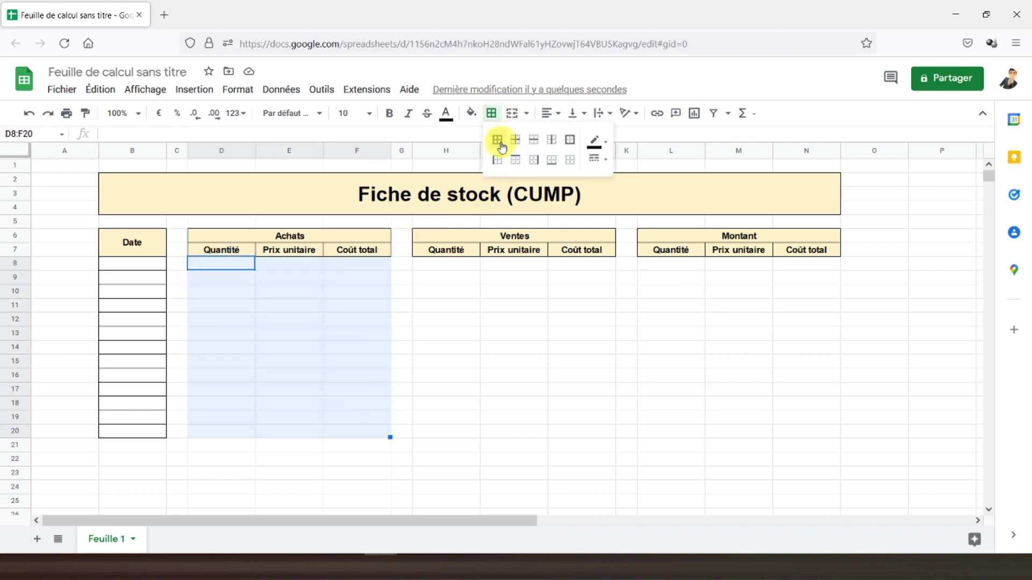
click(497, 140)
drag(437, 267, 580, 441)
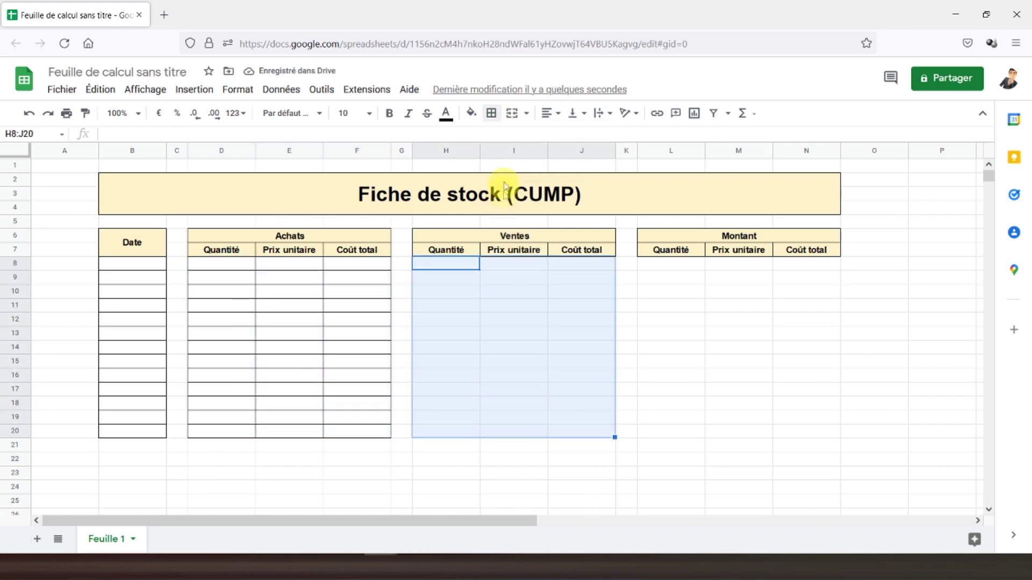
click(490, 114)
click(497, 140)
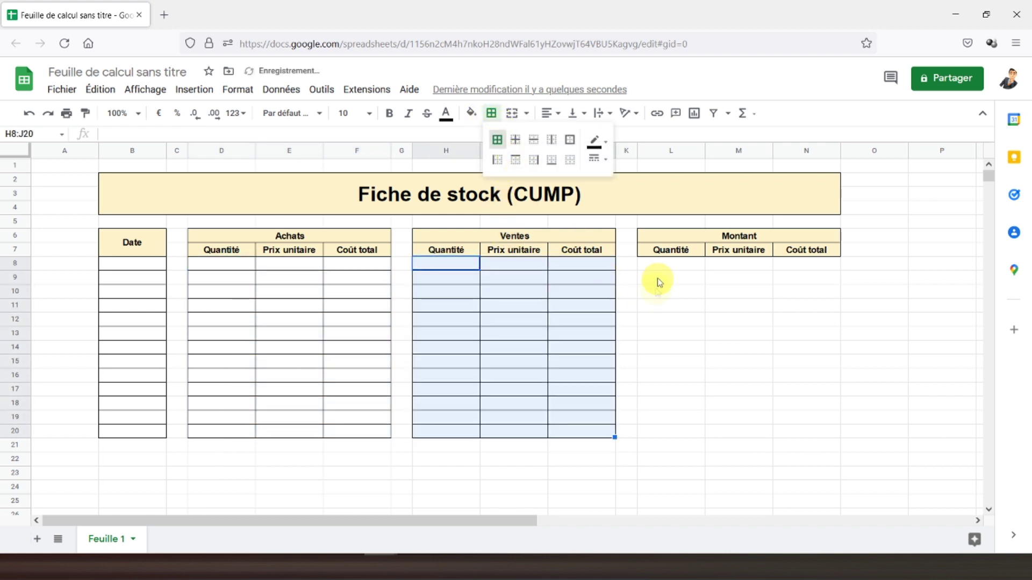
drag(659, 267, 793, 434)
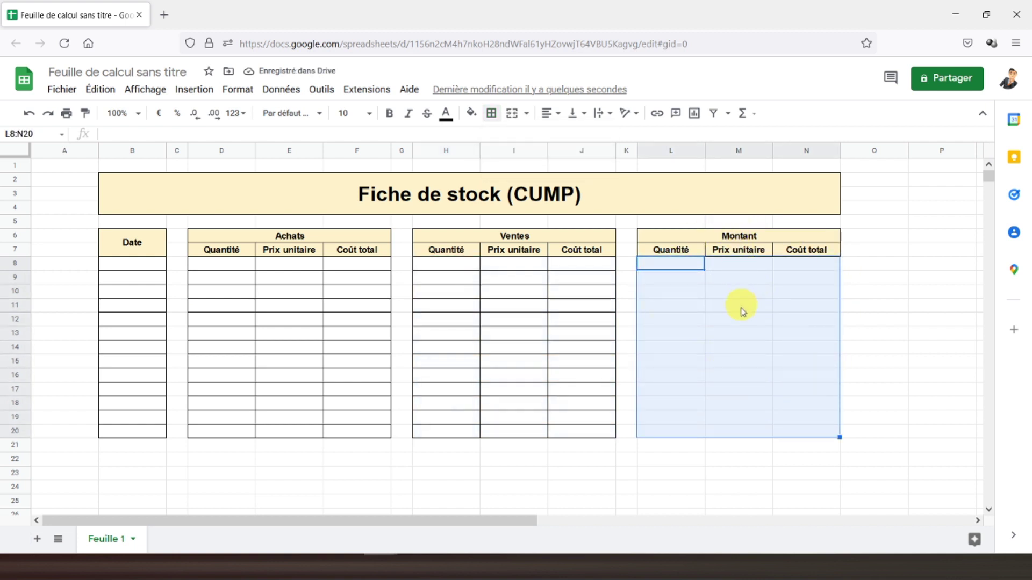
click(492, 115)
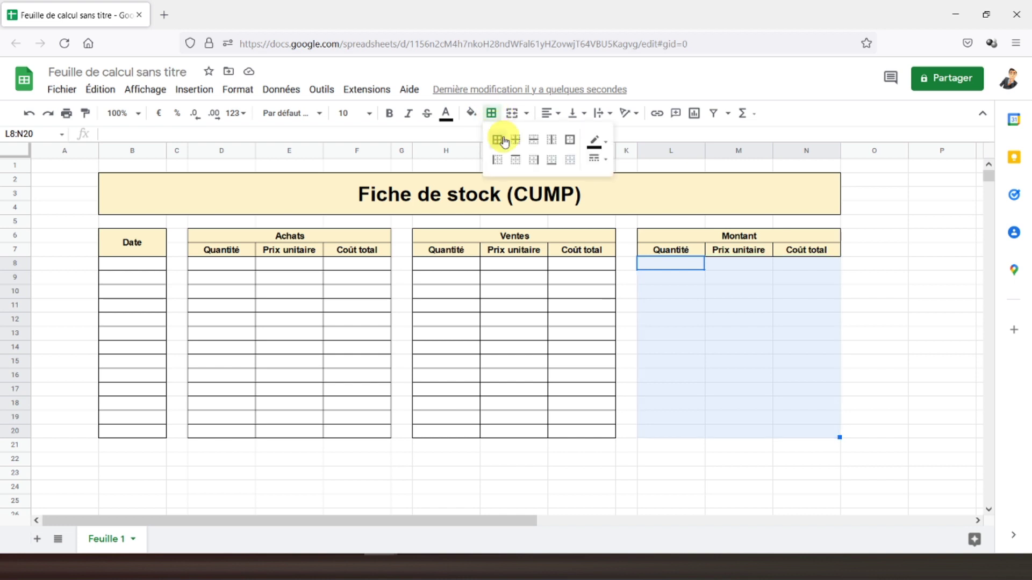
click(496, 141)
click(424, 289)
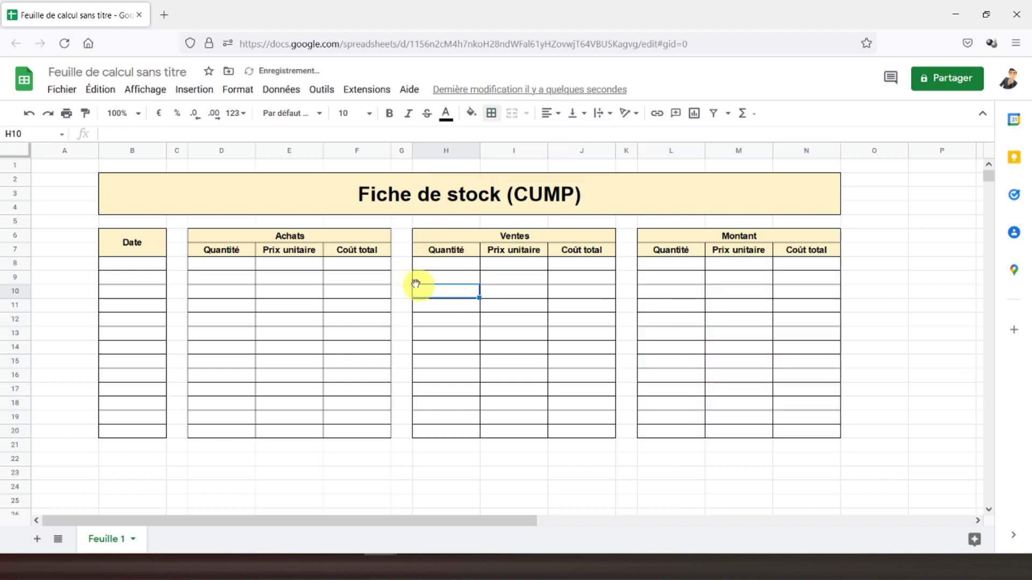
click(530, 203)
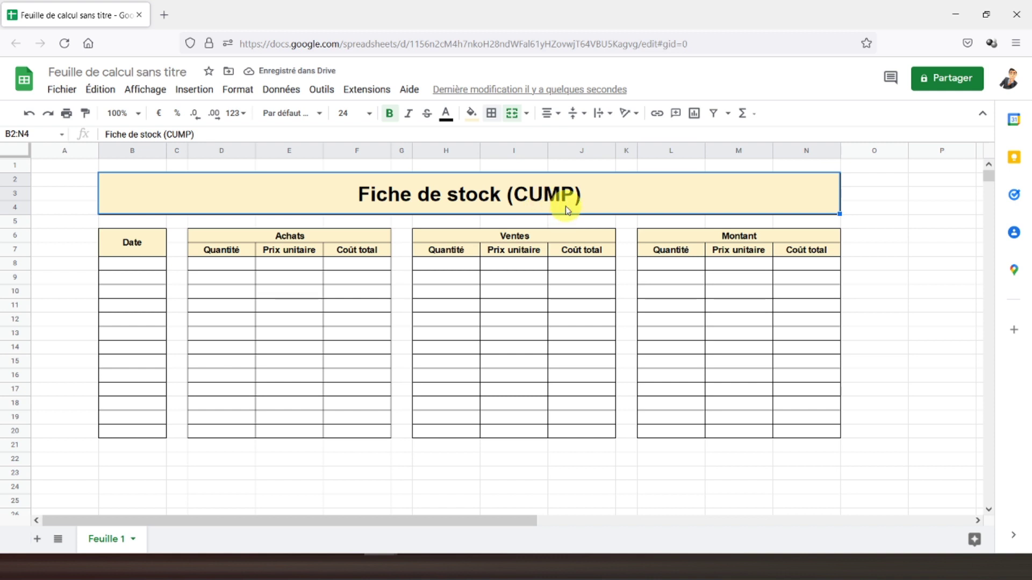
click(734, 257)
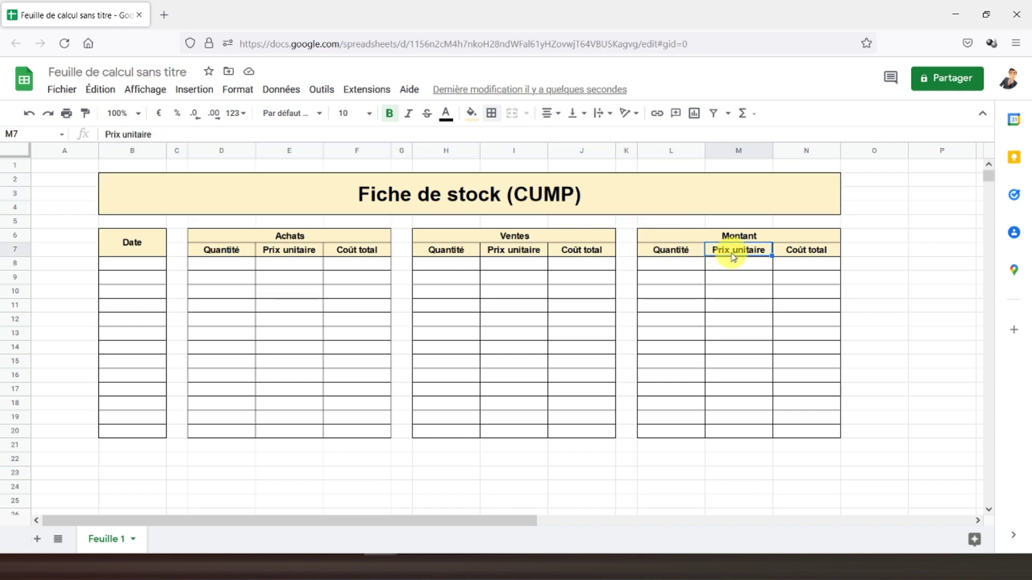
click(276, 253)
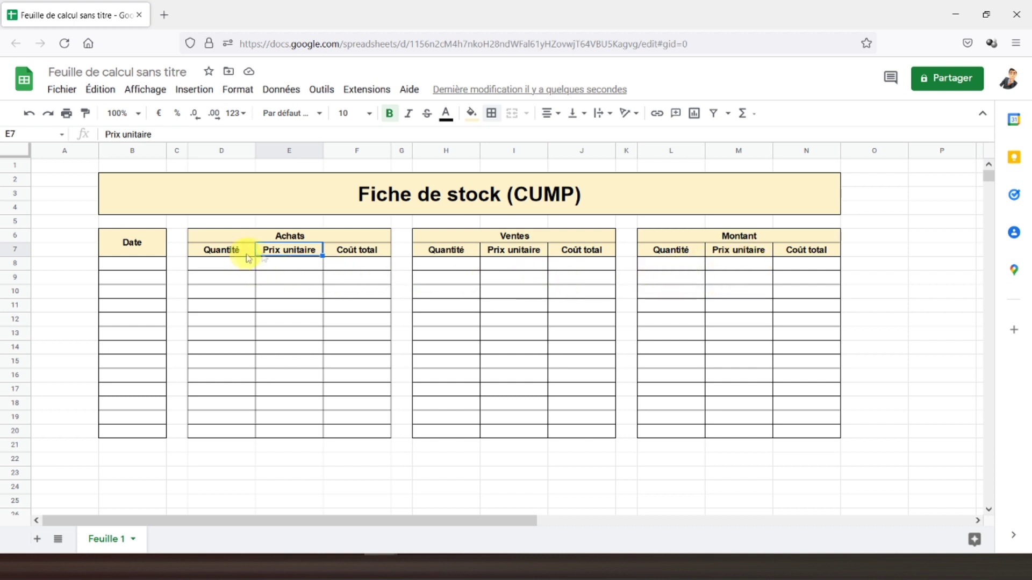
- Change the "Prix unitaire" heading under Montant in cell M7 to "Coût unitaire"
click(746, 251)
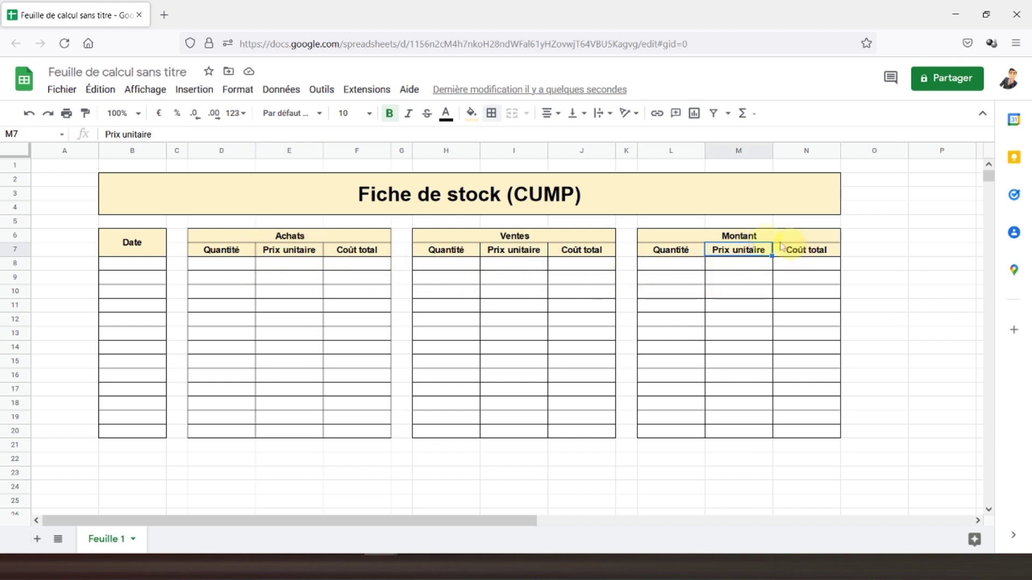
double_click(123, 134)
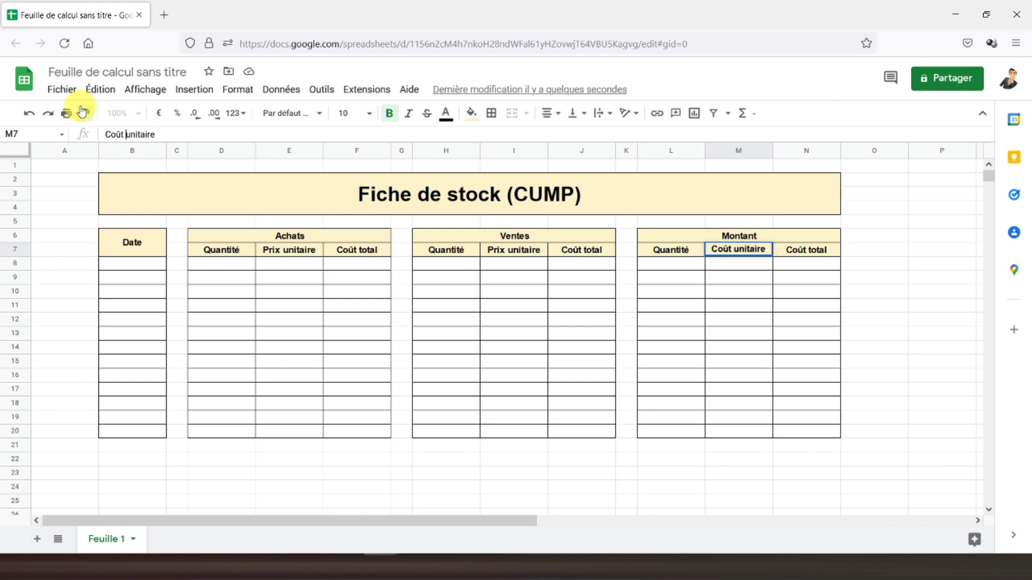
key(Return)
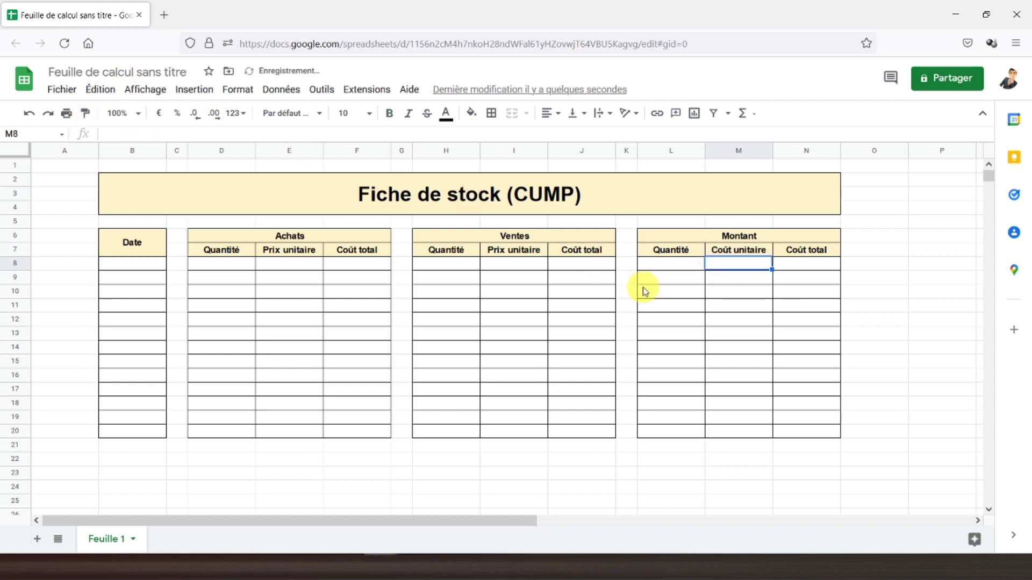
- Copy the "Coût unitaire" heading from M7 over the "Prix unitaire" headings in I7 (Ventes) and E7 (Achats)
click(739, 254)
key(ctrl+c)
click(509, 255)
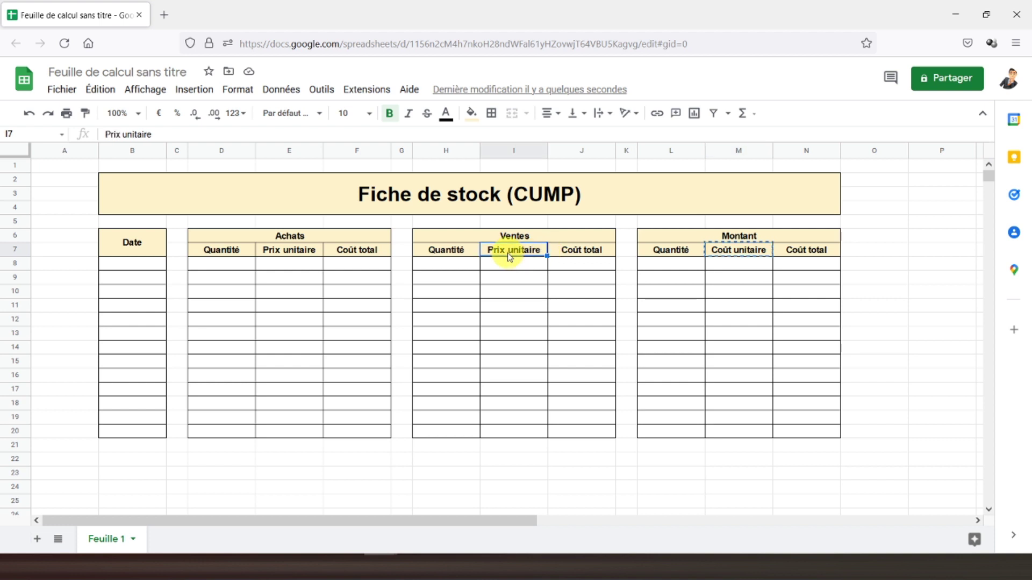
key(ctrl+v)
click(293, 257)
key(ctrl+v)
click(153, 266)
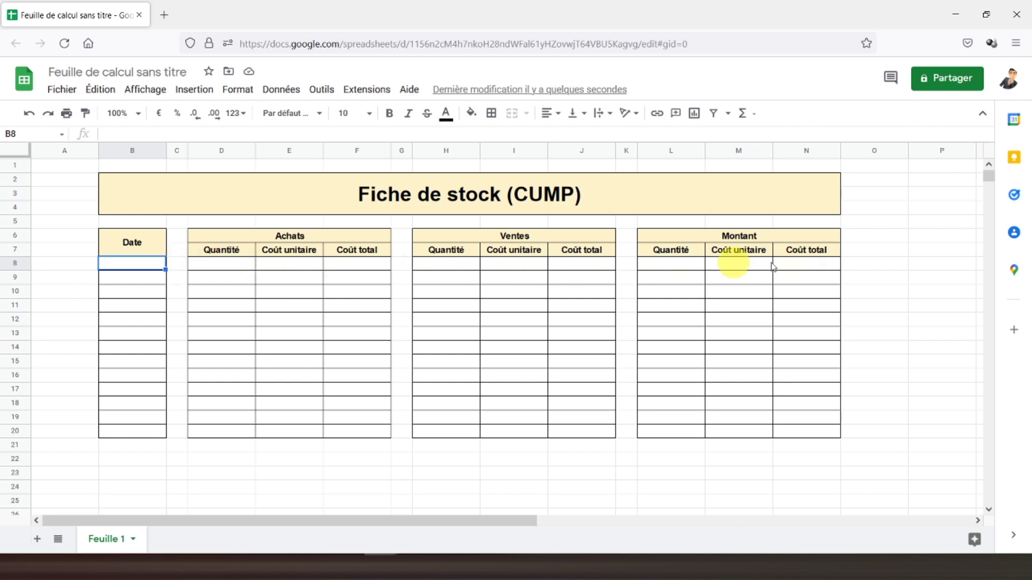
- Fill the first Achats row, cells D8:F8, with a dark grey background
drag(223, 262, 343, 260)
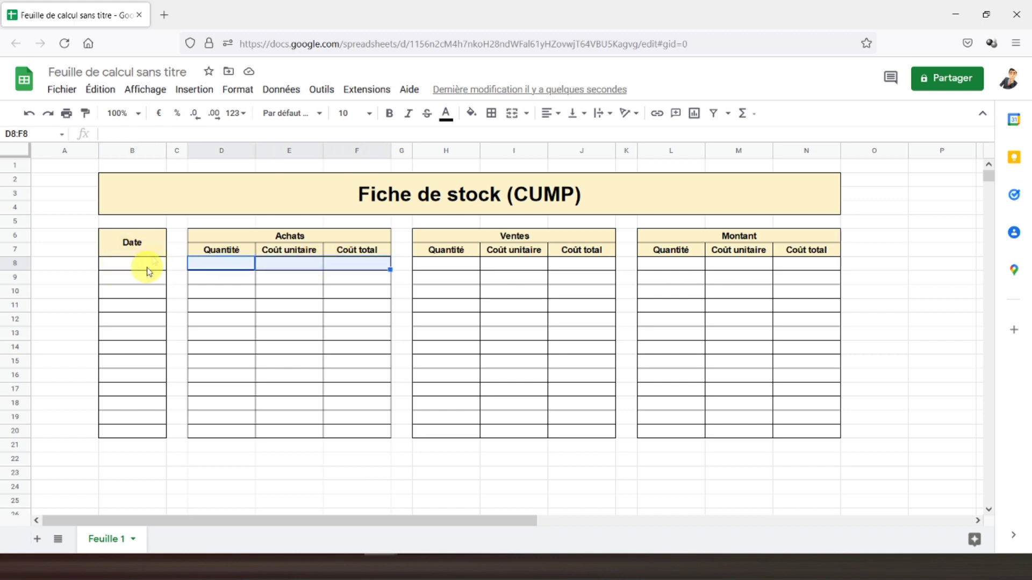
click(470, 119)
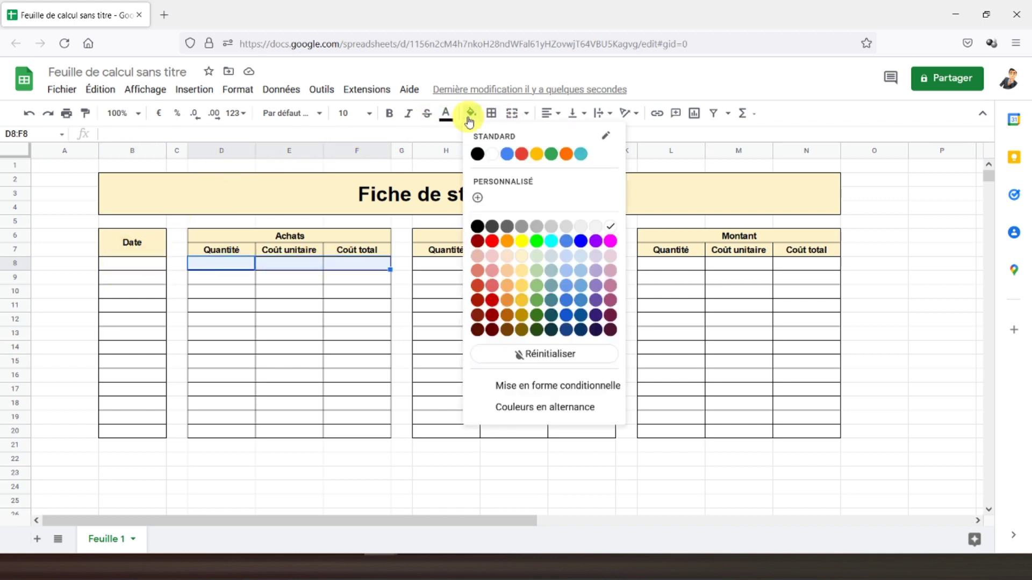
click(524, 229)
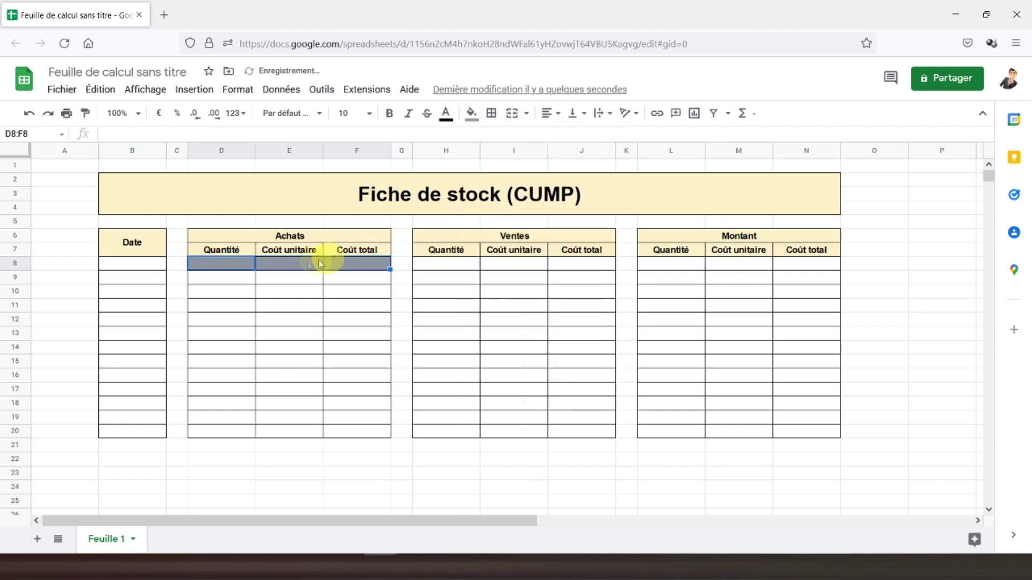
click(237, 264)
drag(444, 266, 565, 265)
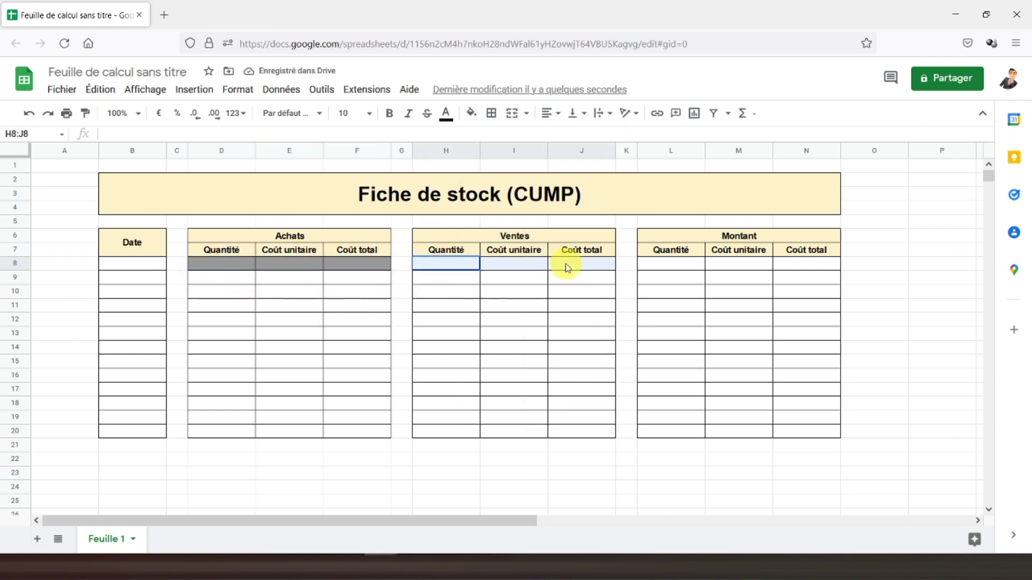
- Fill the first row of Achats and Ventes, cells D8:F8 and H8:J8, with a medium-light grey one shade lighter than the dark grey
drag(227, 262, 339, 269)
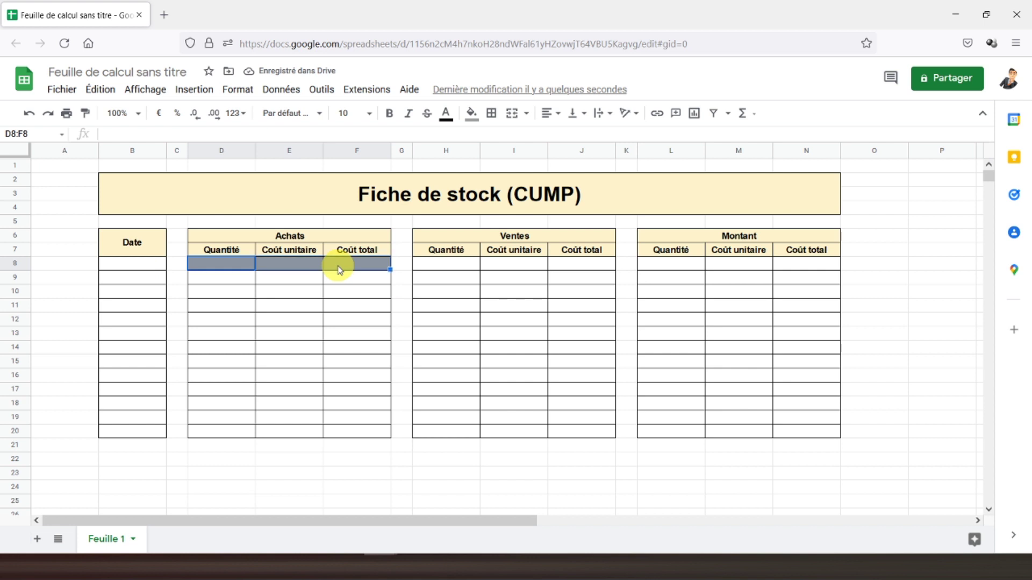
click(472, 114)
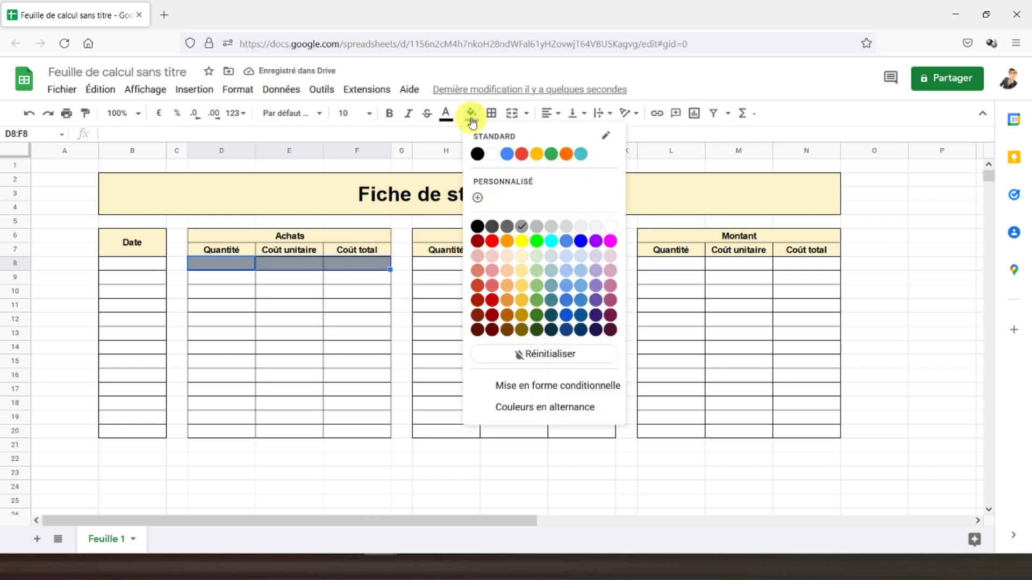
click(537, 228)
drag(428, 264, 582, 261)
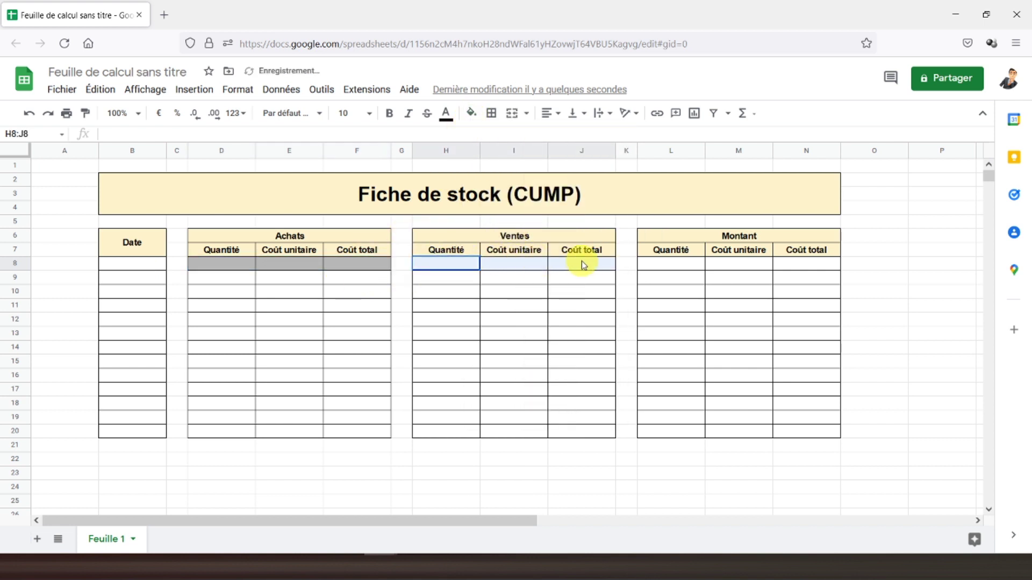
click(465, 116)
click(535, 229)
click(457, 318)
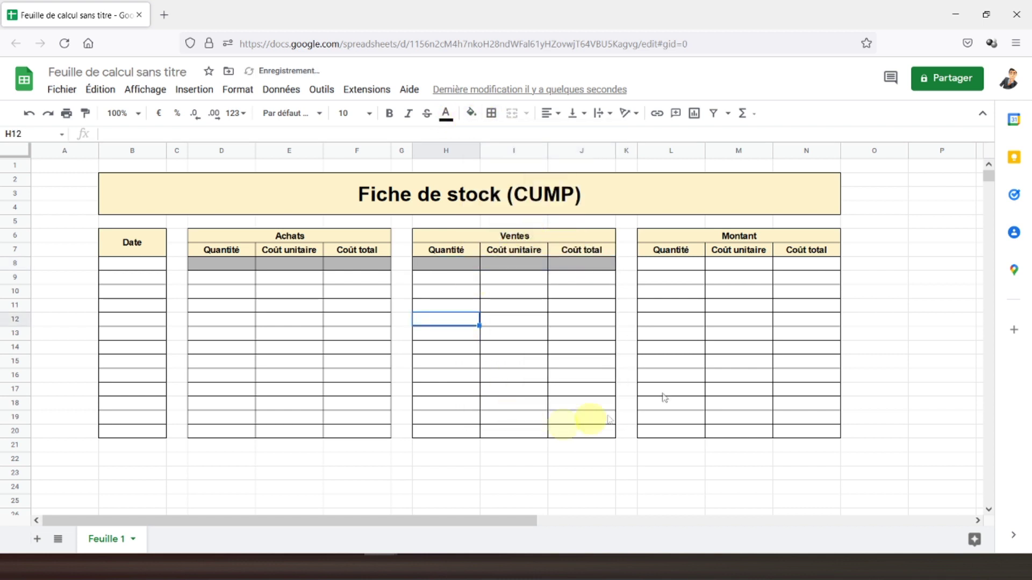
click(673, 266)
click(720, 266)
click(669, 265)
click(739, 267)
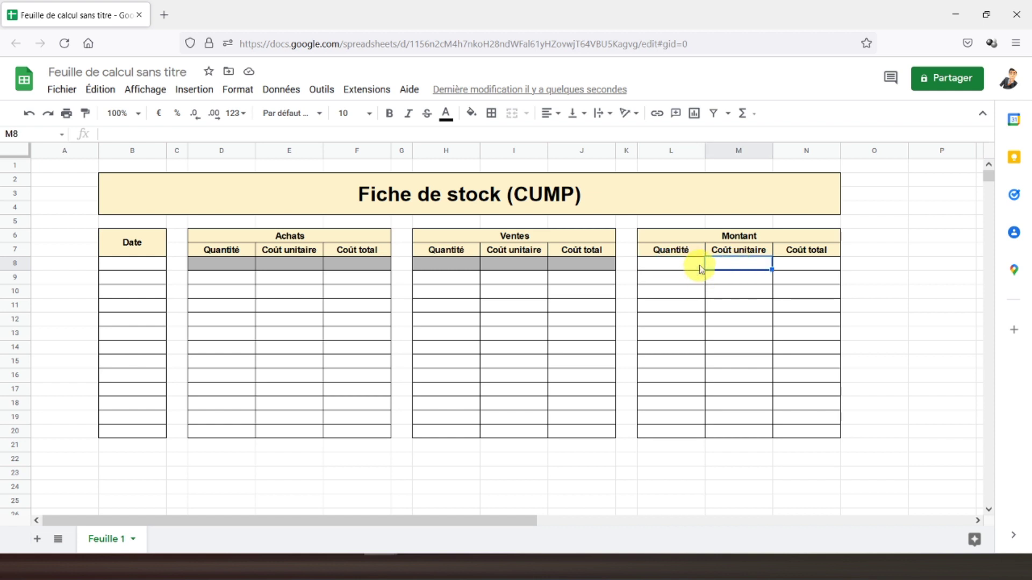
- Enter the formula =SI(B8="";"";L8*M8) in cell N8, the first Coût total cell under Montant
click(810, 266)
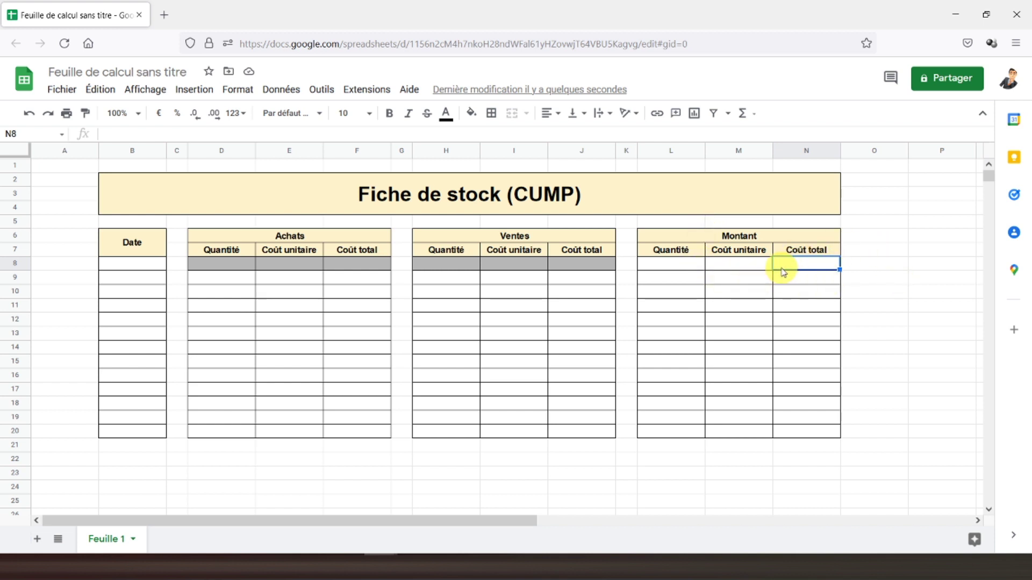
text(=)
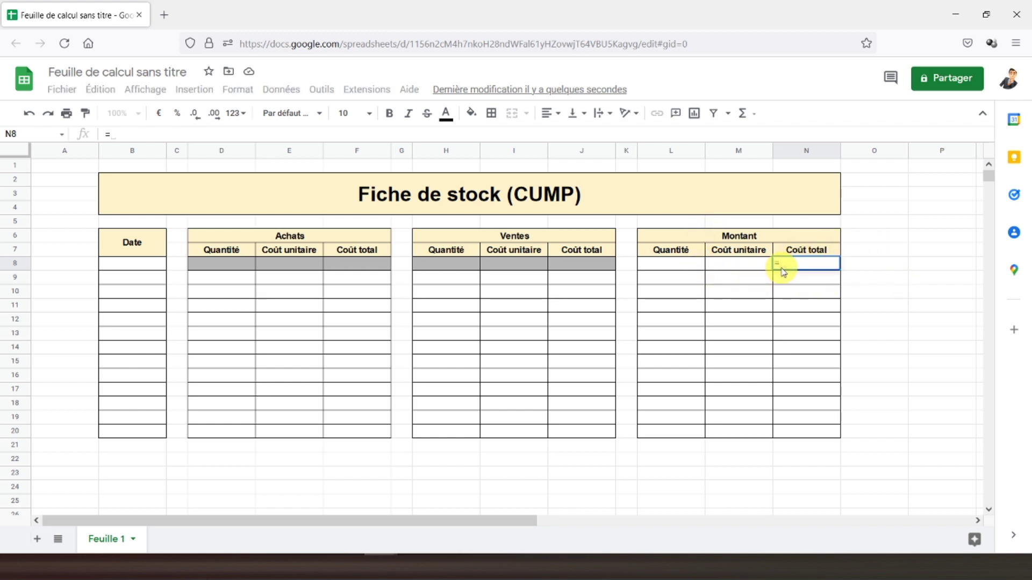
text(si()
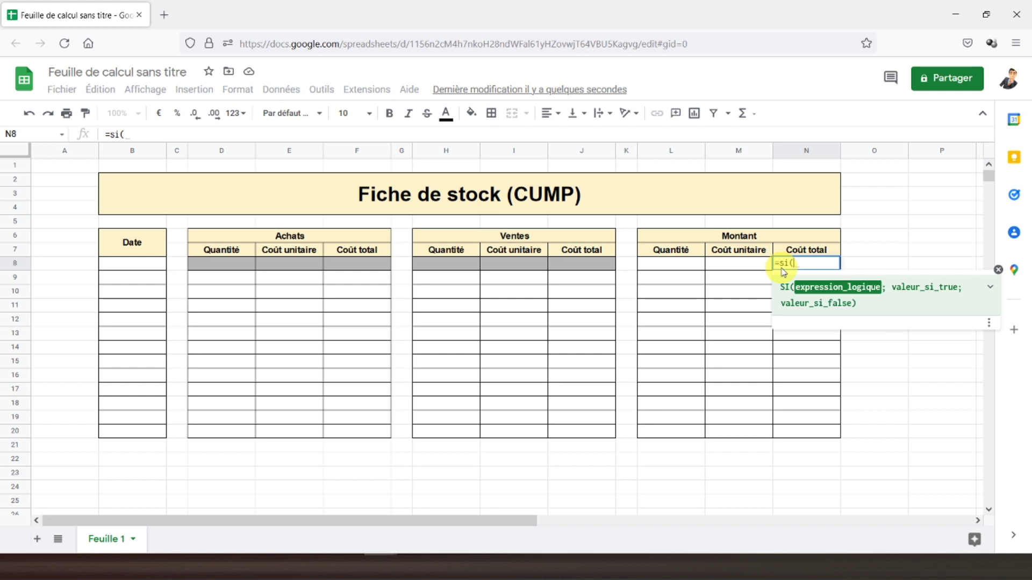
click(125, 269)
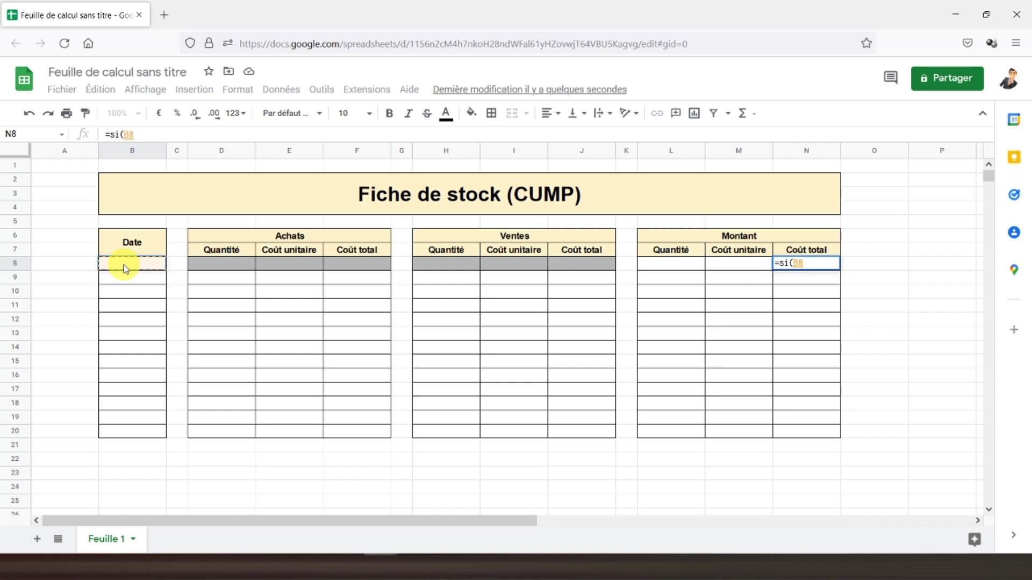
text(="")
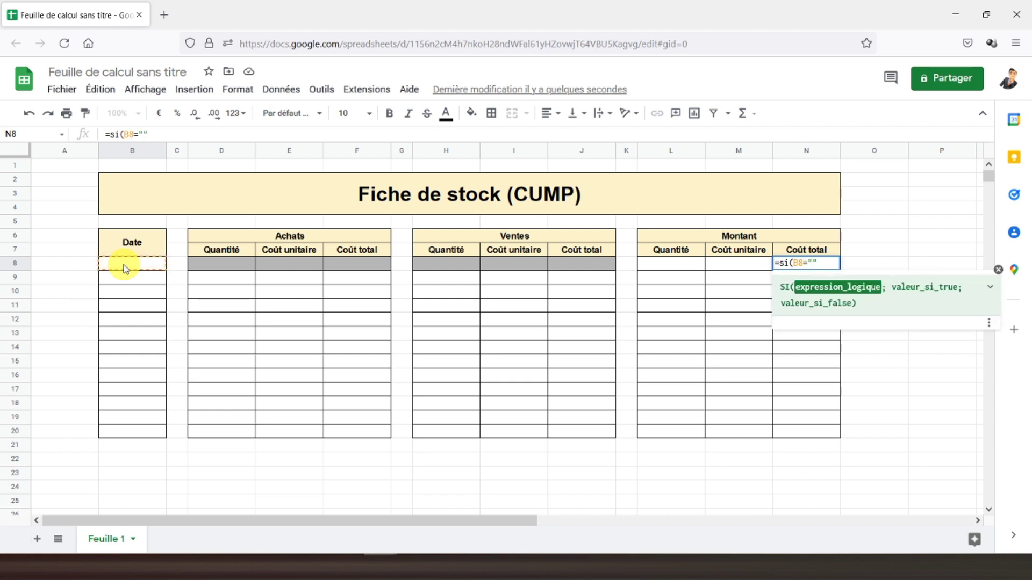
text(;"")
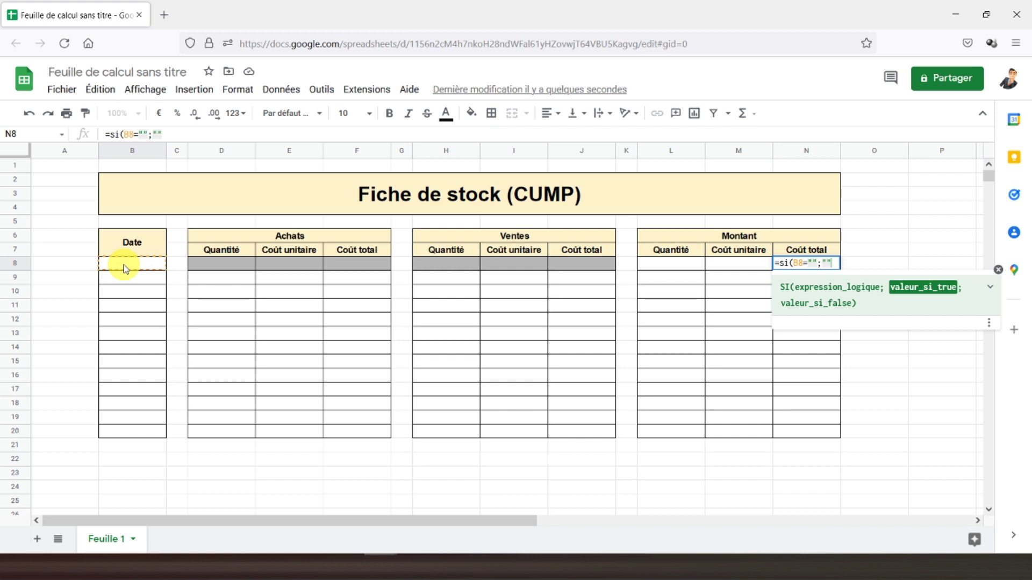
text(;)
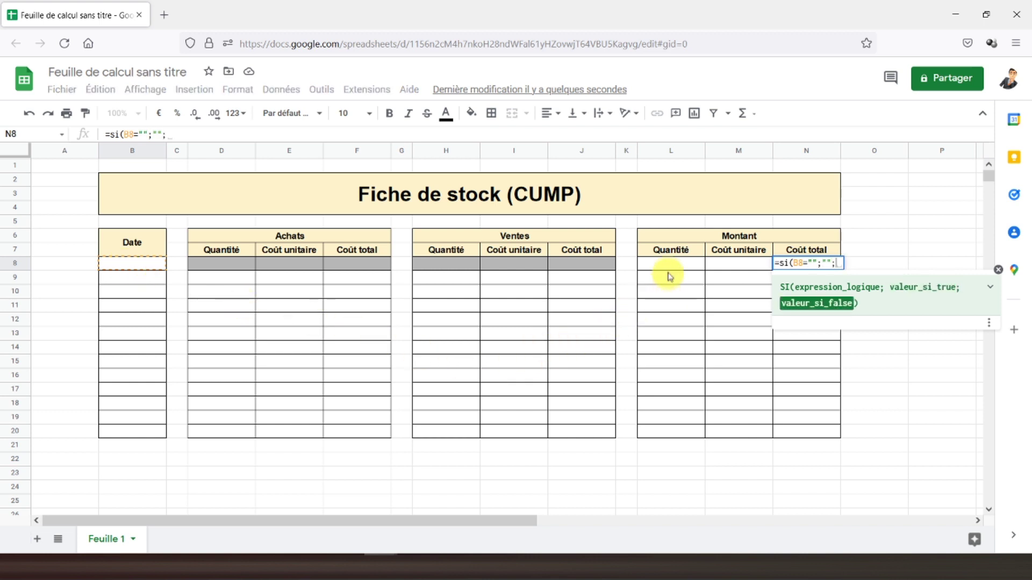
click(671, 270)
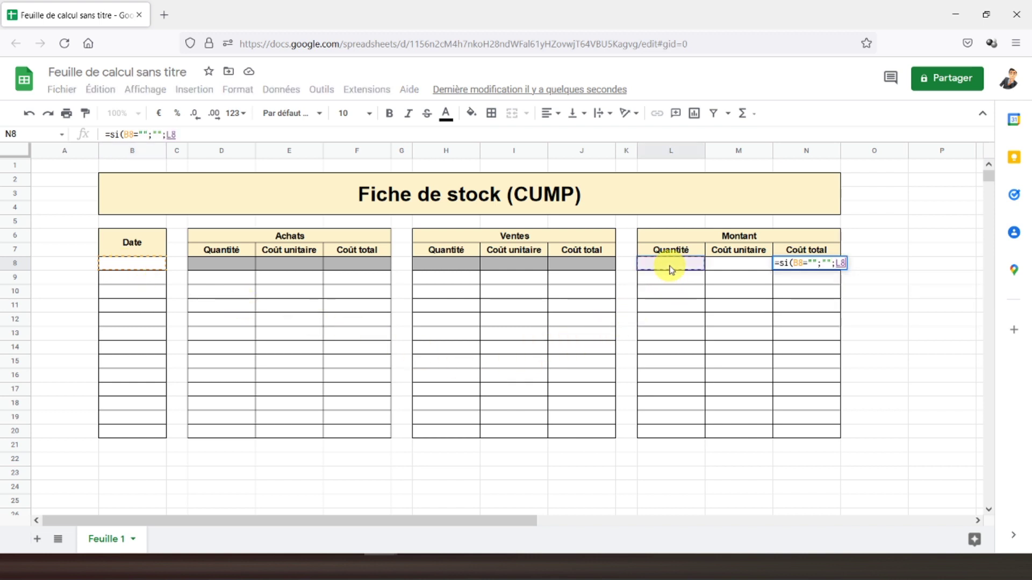
text(*)
click(739, 268)
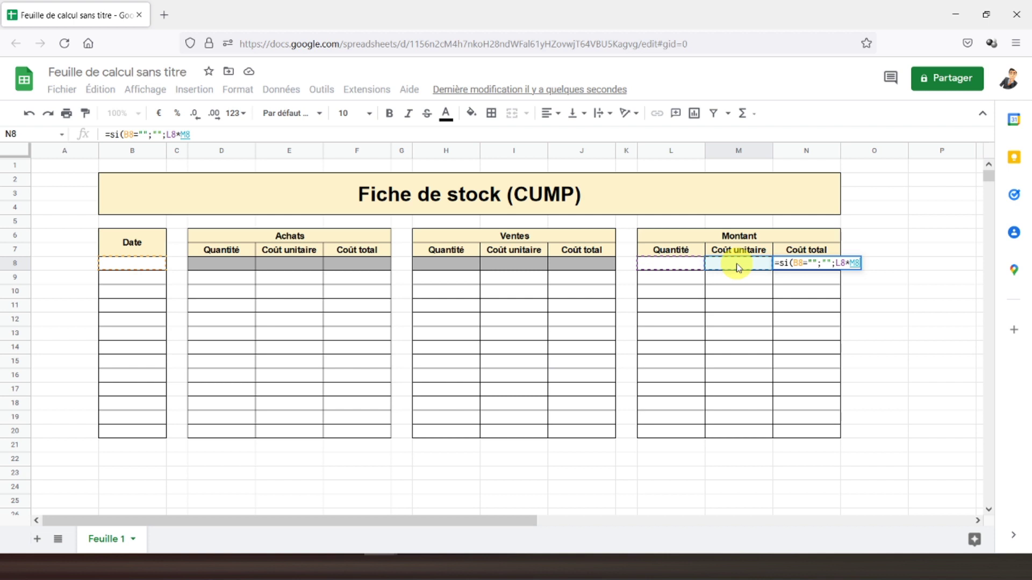
key(Return)
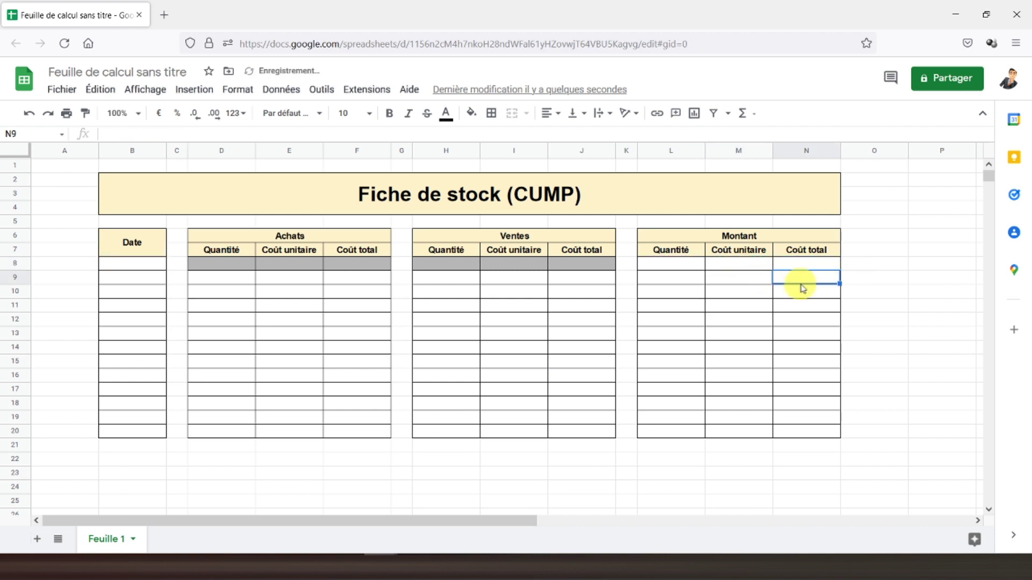
- Fill the Coût total cells under Montant, N8:N20, with the lightest yellow of the palette
drag(797, 263, 795, 439)
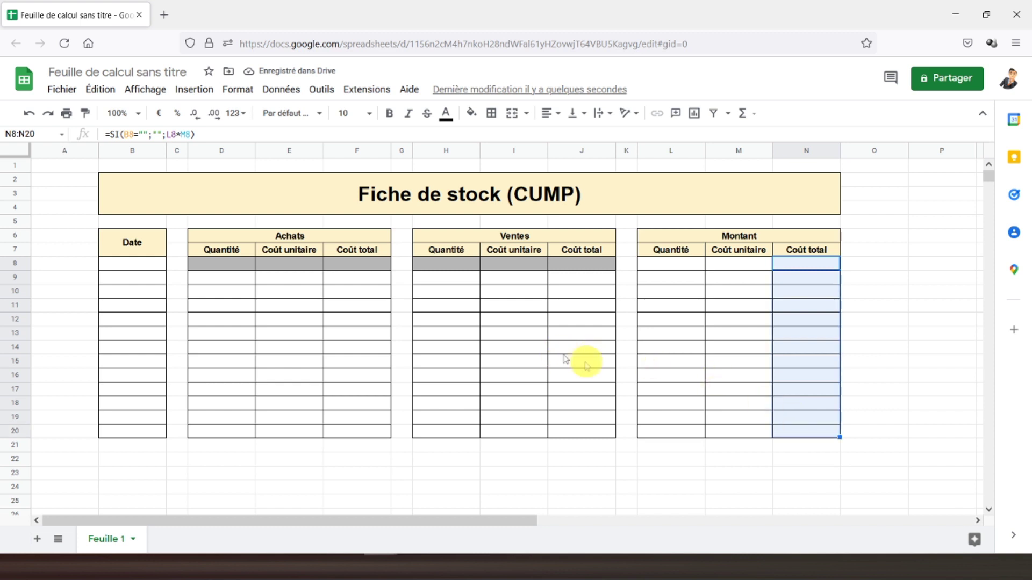
click(475, 118)
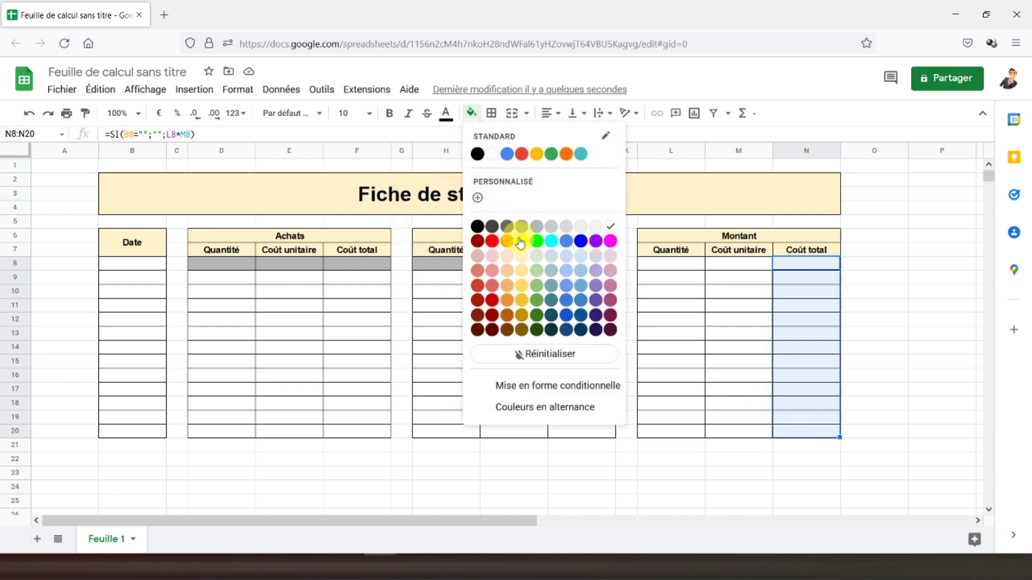
click(523, 257)
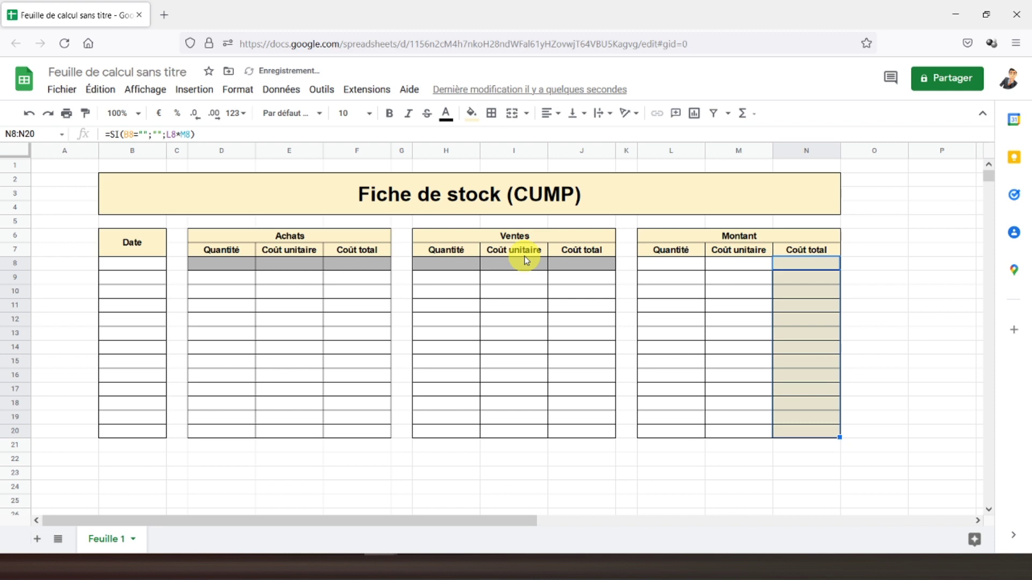
- Try a one-shade-darker yellow fill on N8:N20, then restore the lightest yellow
click(471, 115)
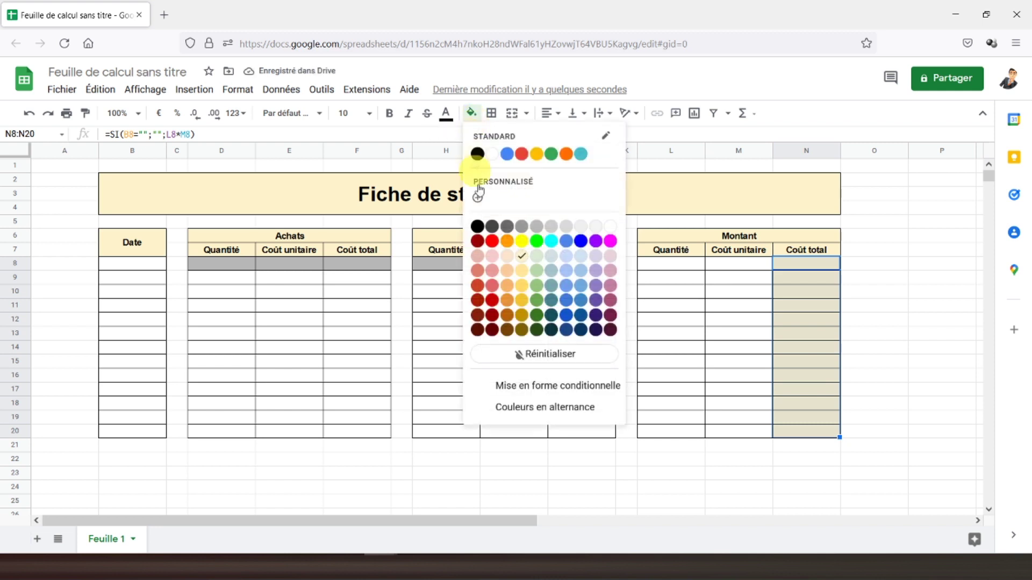
click(523, 274)
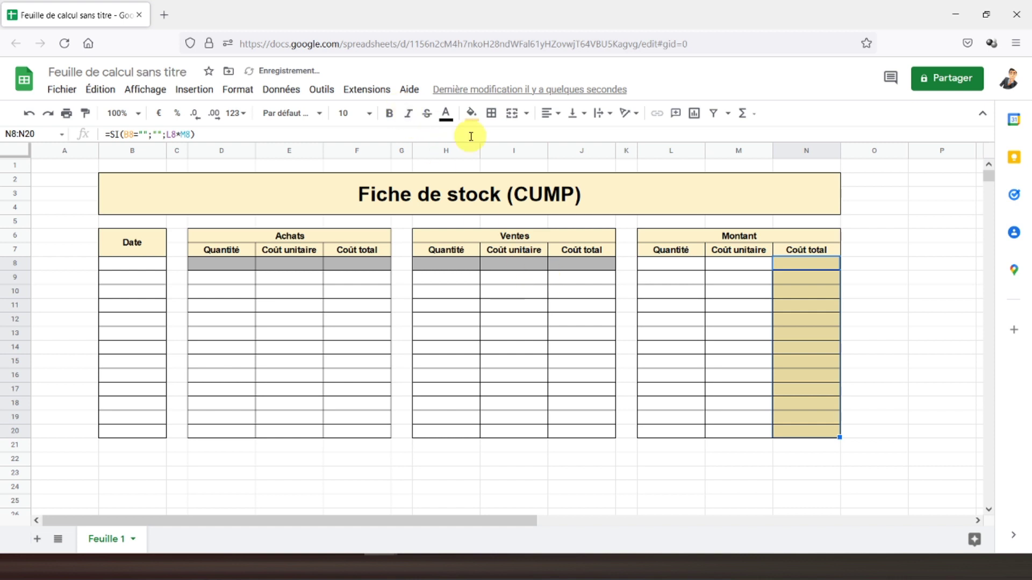
click(470, 115)
click(521, 259)
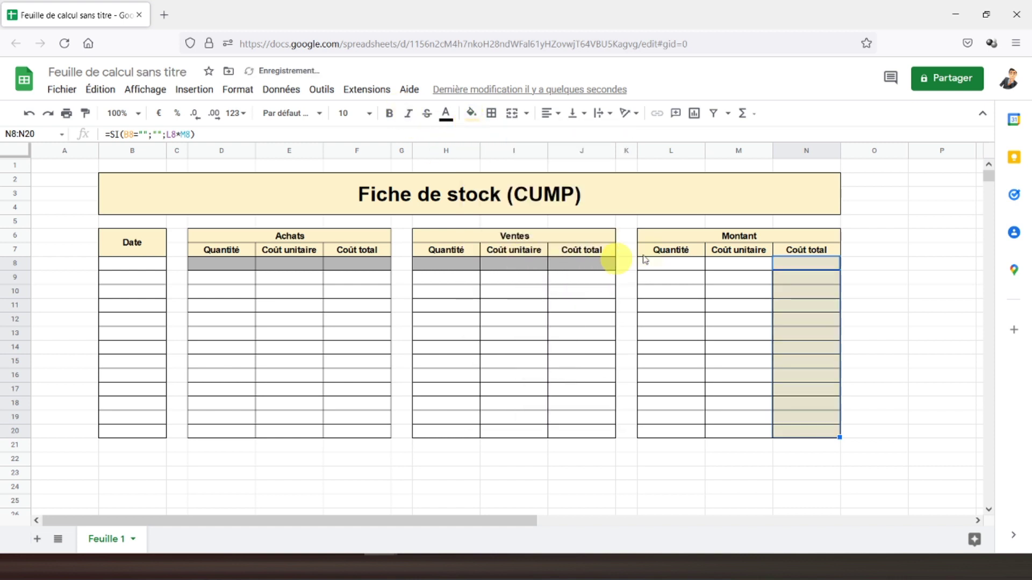
- Fill the Date, Achats, Ventes and Montant headings and the "Fiche de stock (CUMP)" title with a yellow one shade darker than the lightest
drag(675, 240, 671, 255)
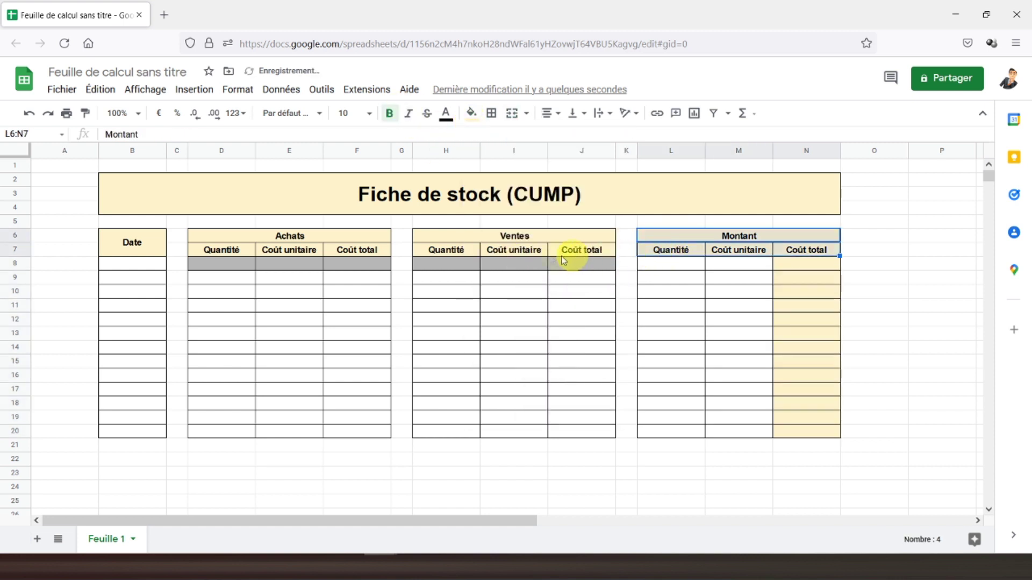
drag(478, 235, 481, 252)
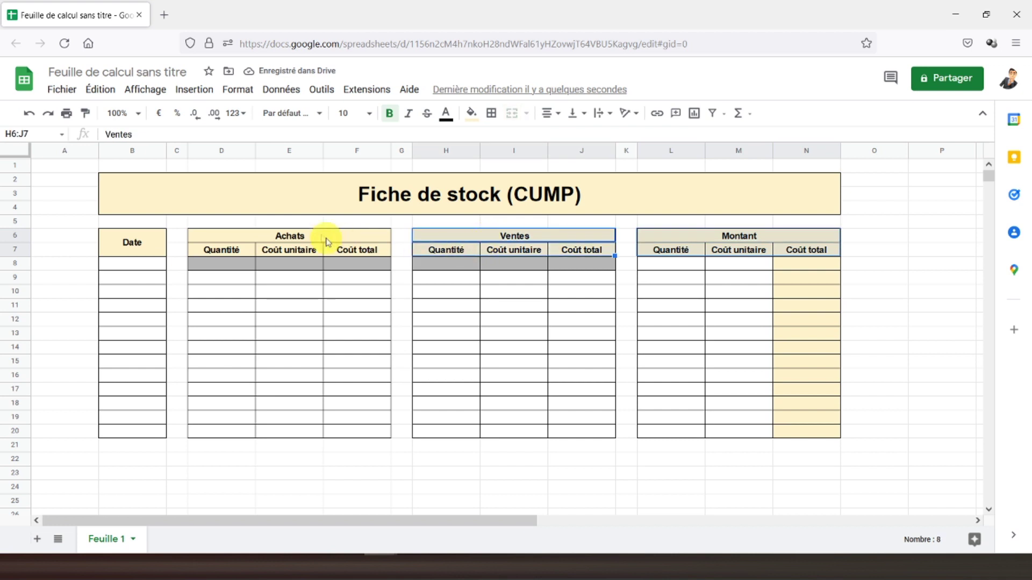
drag(317, 239, 290, 249)
ctrl+click(138, 239)
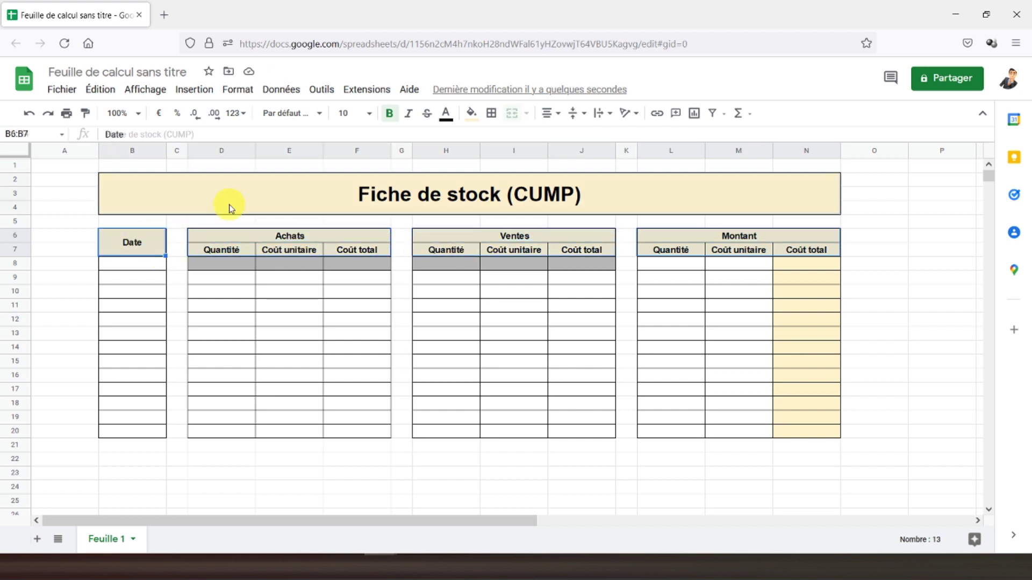
ctrl+click(230, 205)
click(471, 114)
click(522, 270)
click(448, 278)
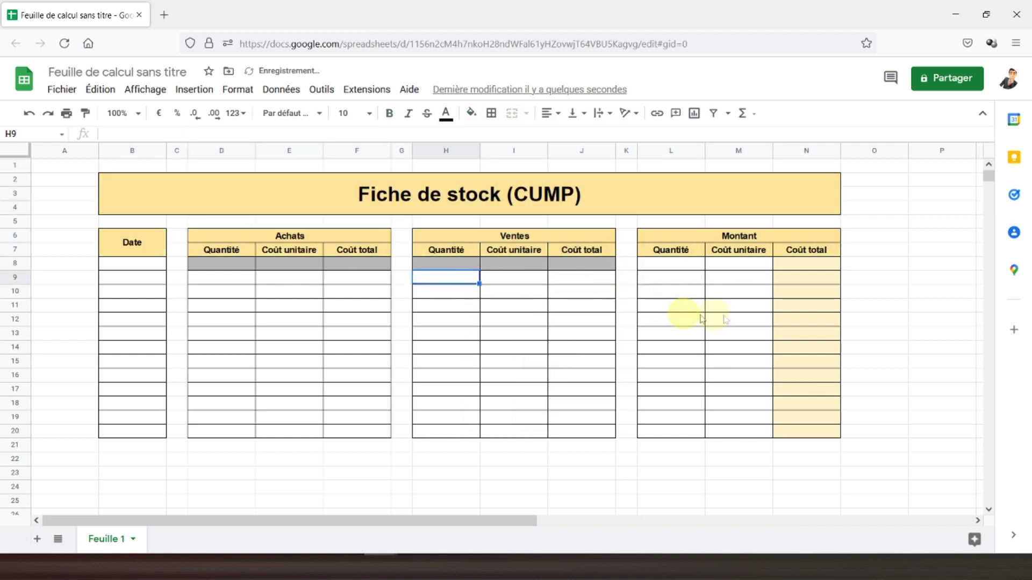
- Fill the Quantité cells under Montant, L9:L20, with the lightest yellow
click(810, 276)
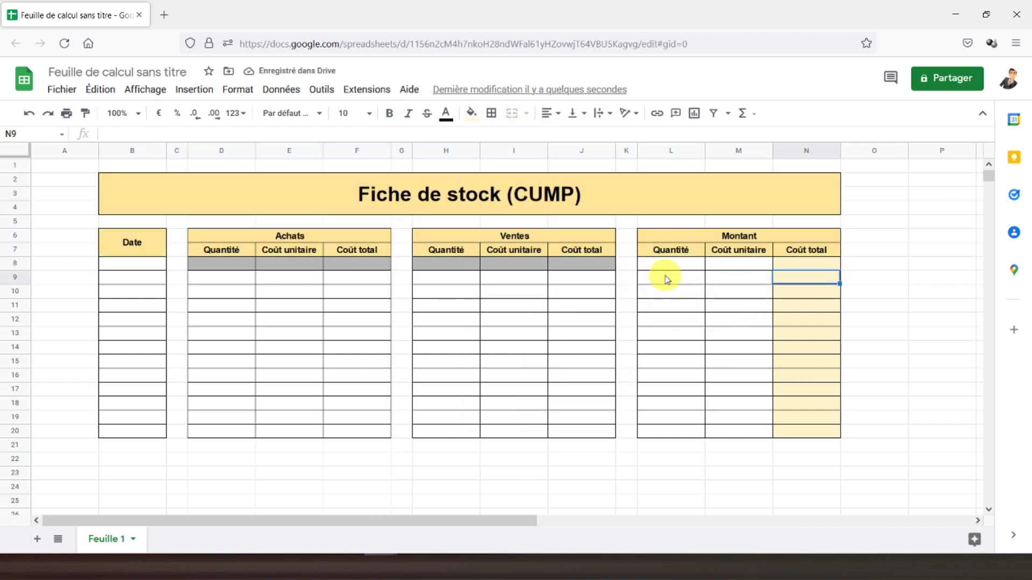
click(666, 279)
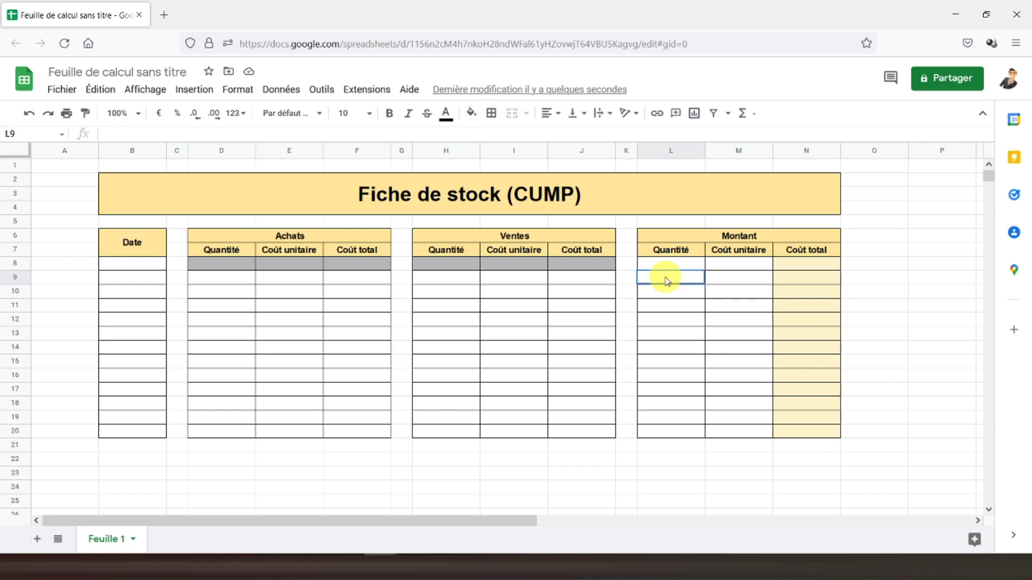
drag(667, 281, 665, 430)
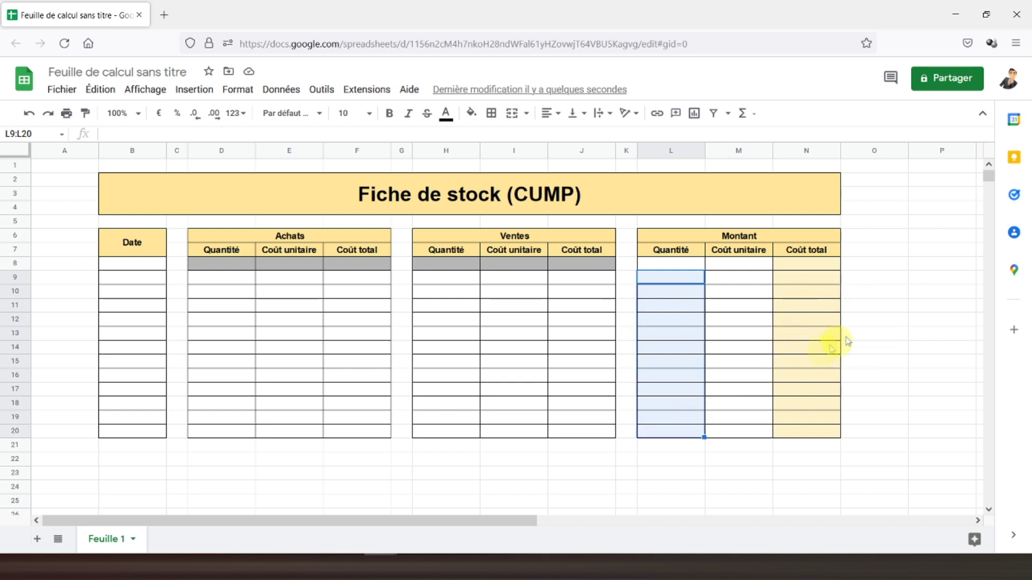
click(471, 114)
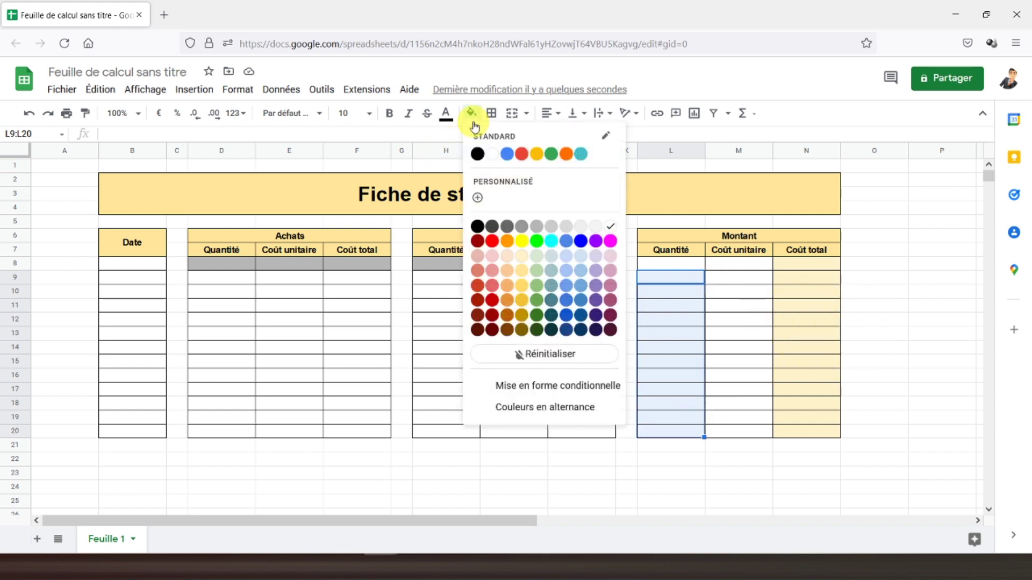
click(525, 264)
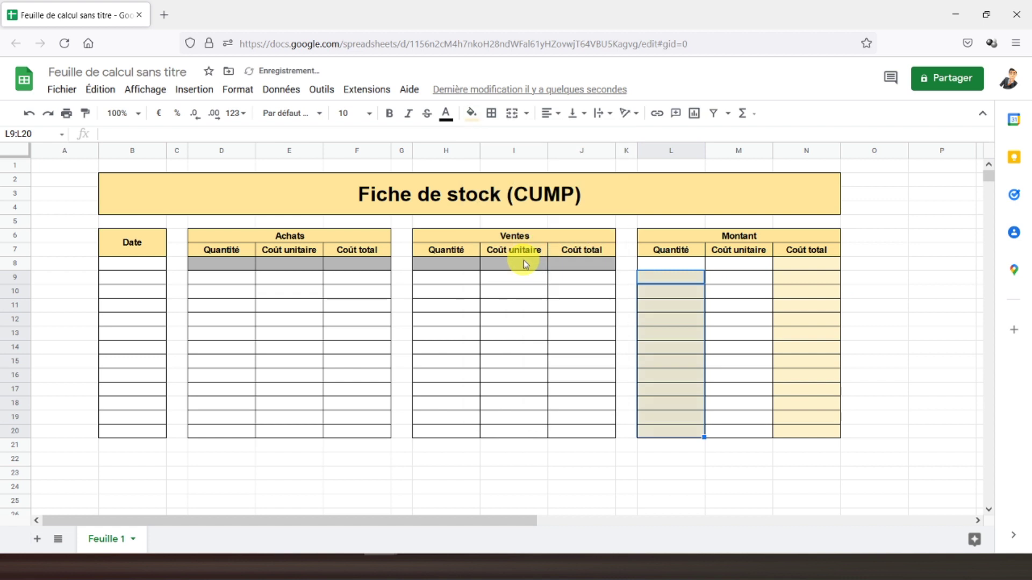
click(738, 304)
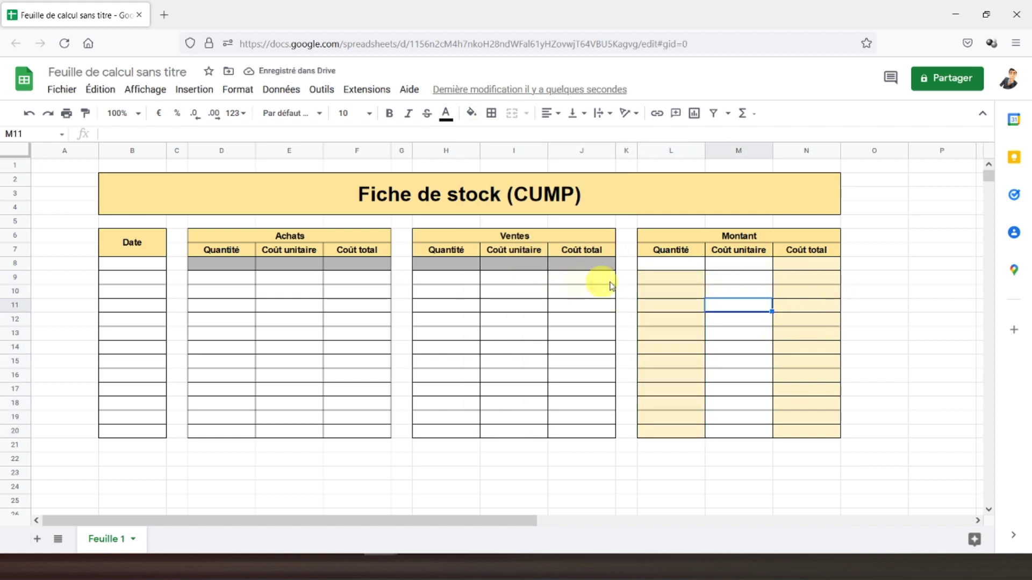
click(662, 280)
click(795, 266)
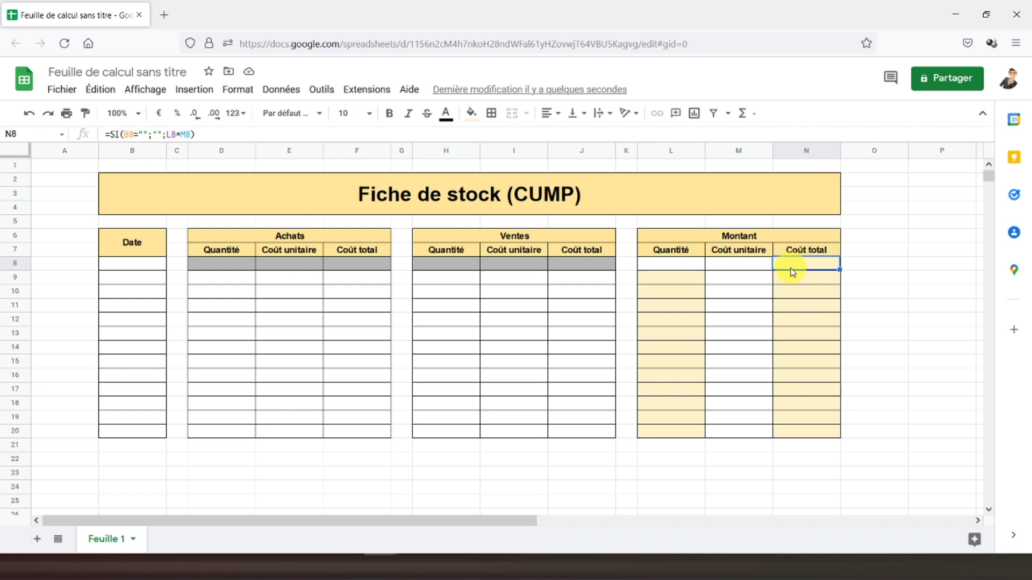
click(795, 281)
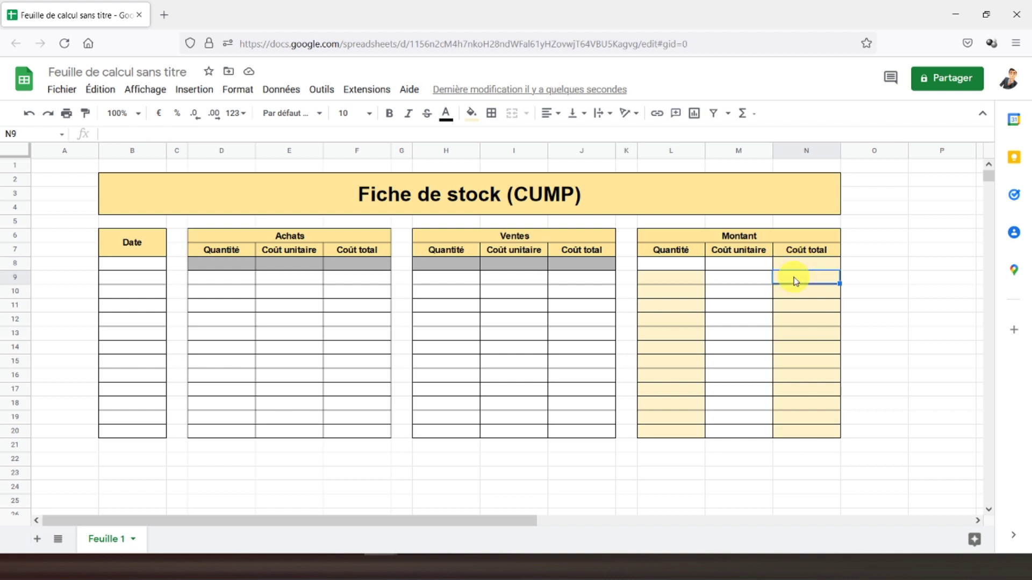
click(658, 278)
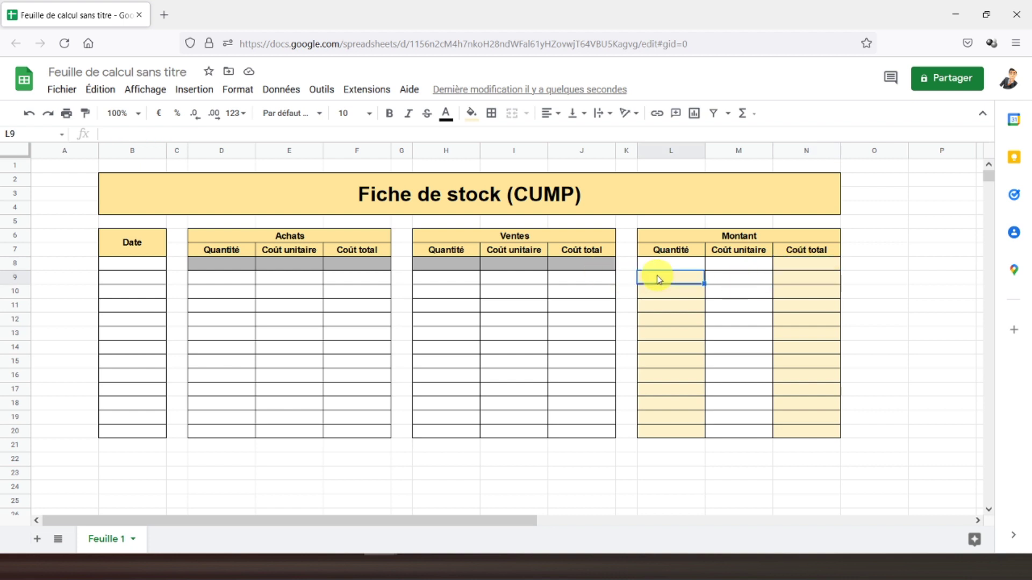
click(209, 278)
- Enter =SI(E9="";"";D9*E9) in F9, the first Coût total cell below the grey row under Achats
click(353, 279)
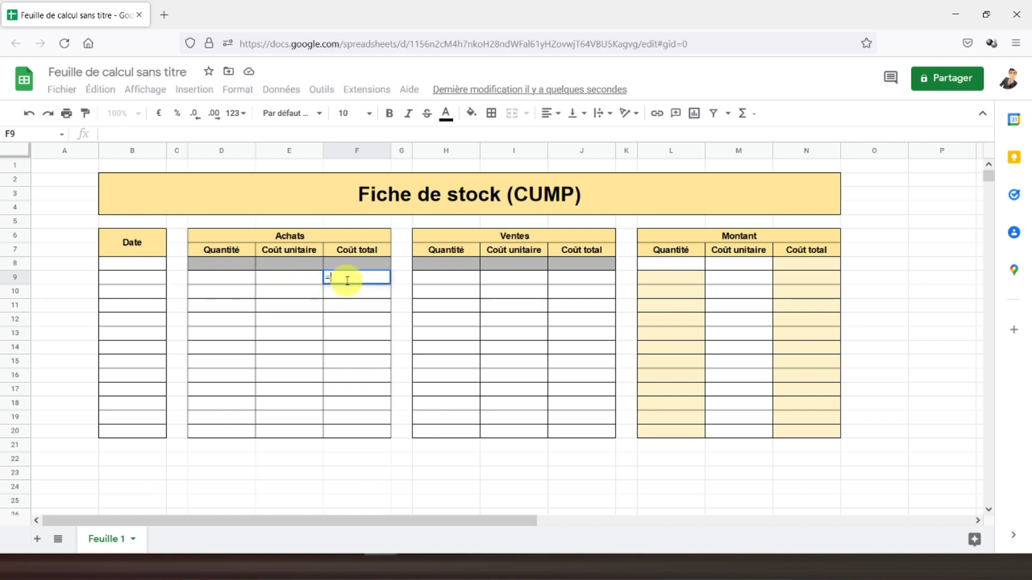
text(=si()
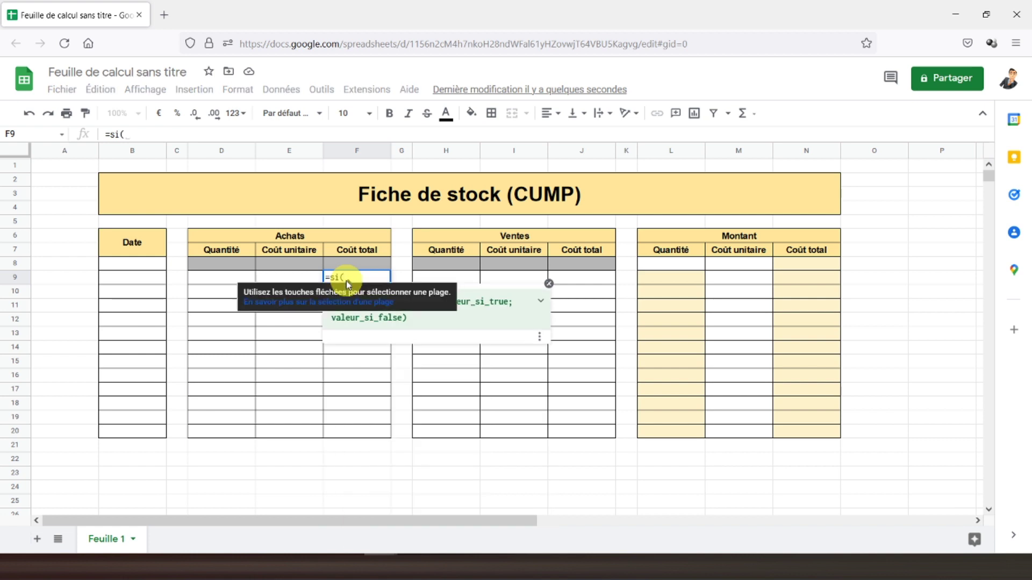
click(283, 279)
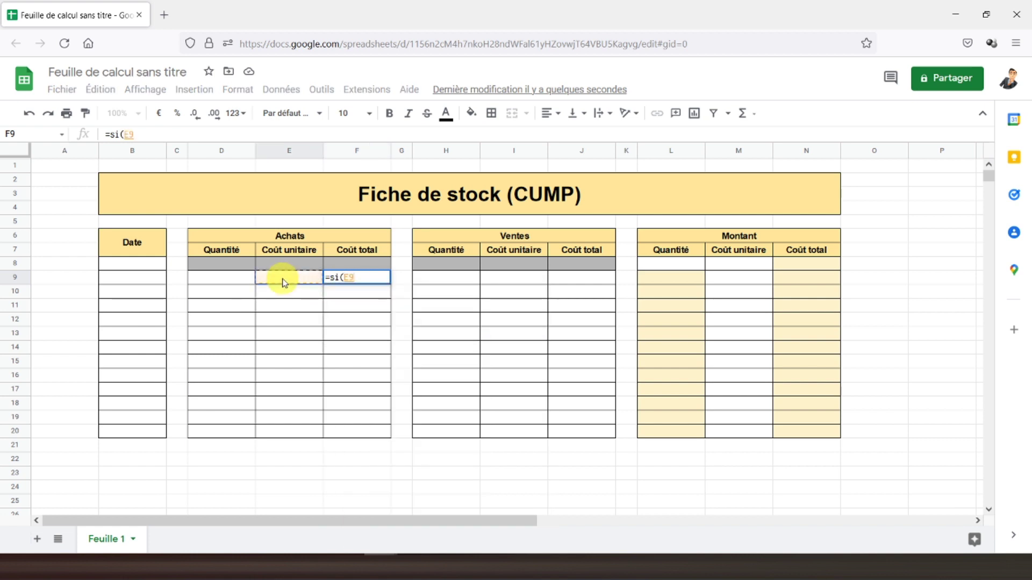
text(="")
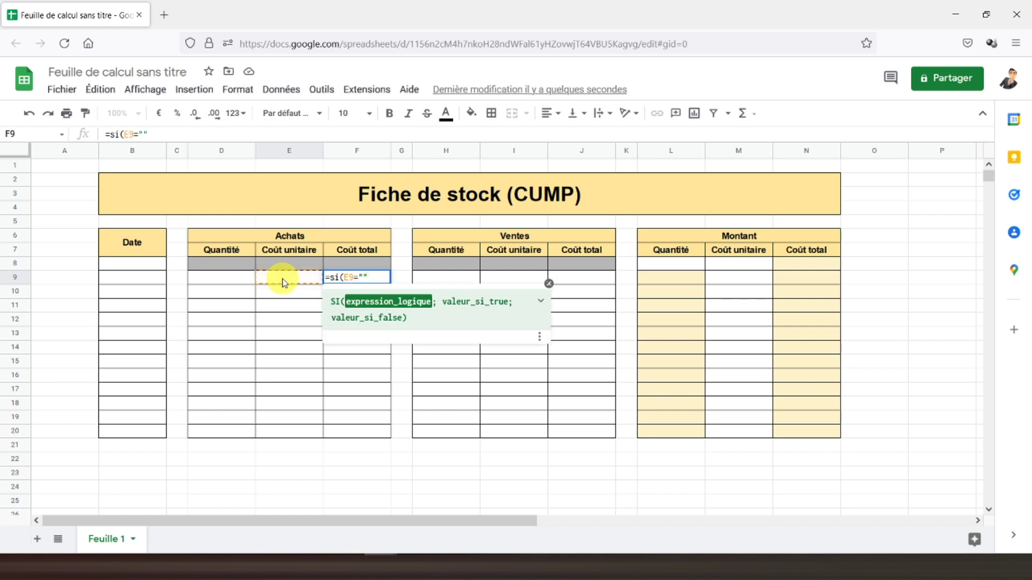
text(;)
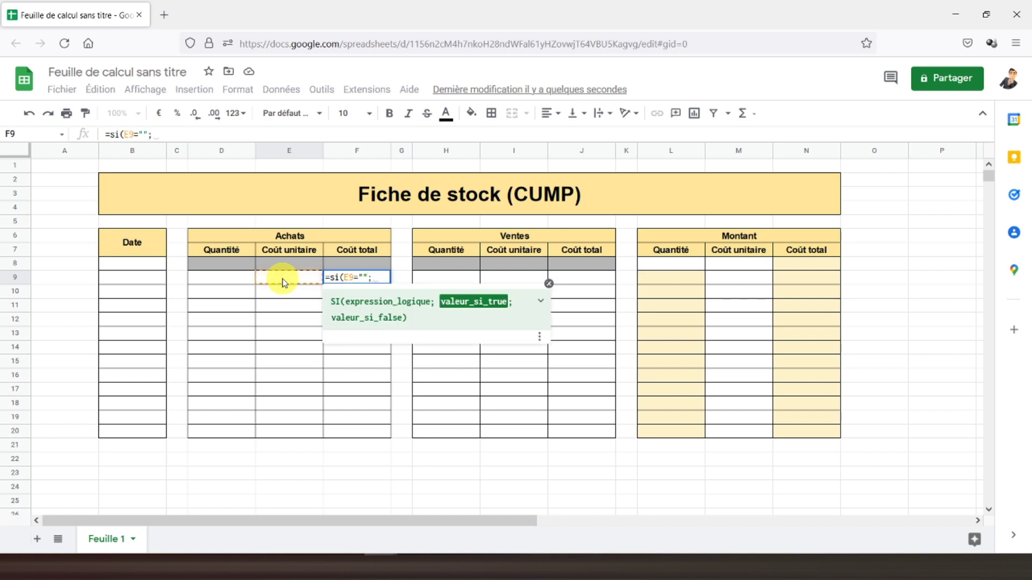
text("")
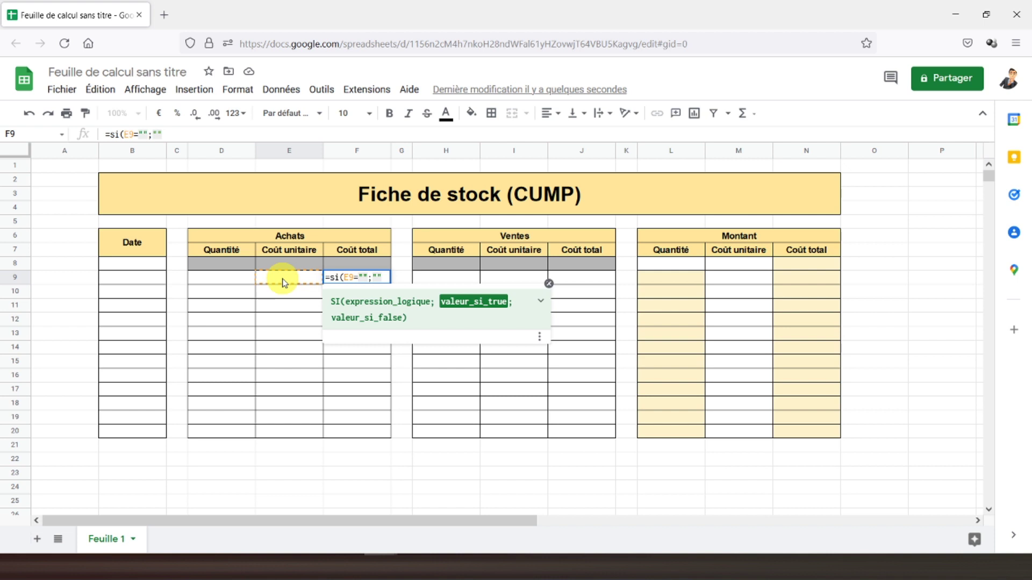
text(;)
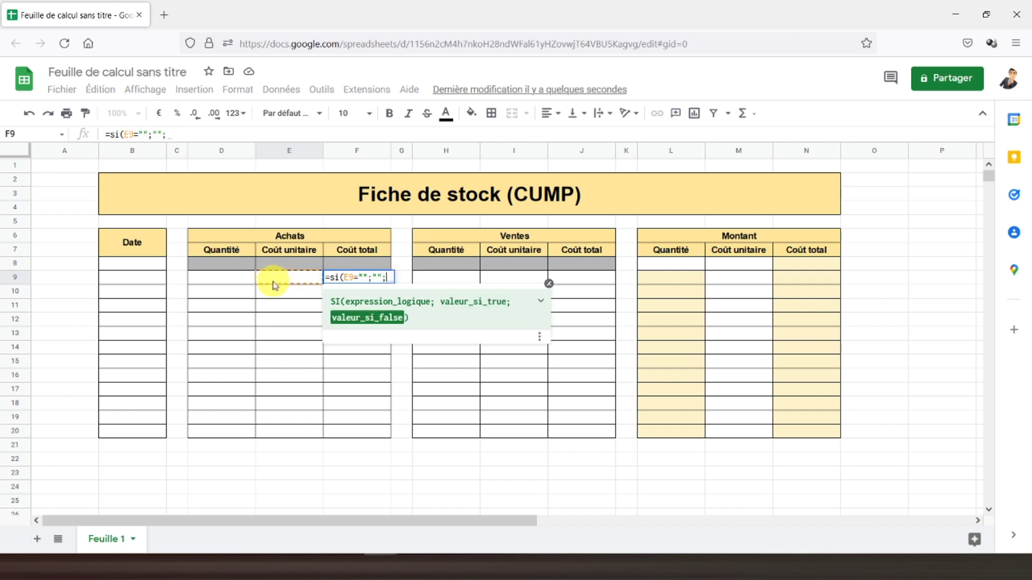
click(219, 283)
text(*)
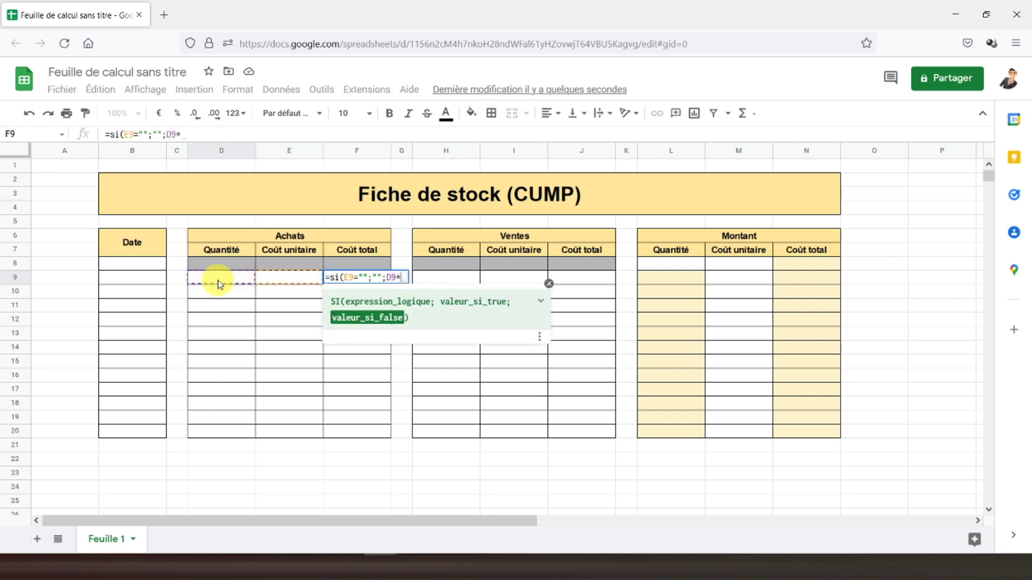
click(279, 283)
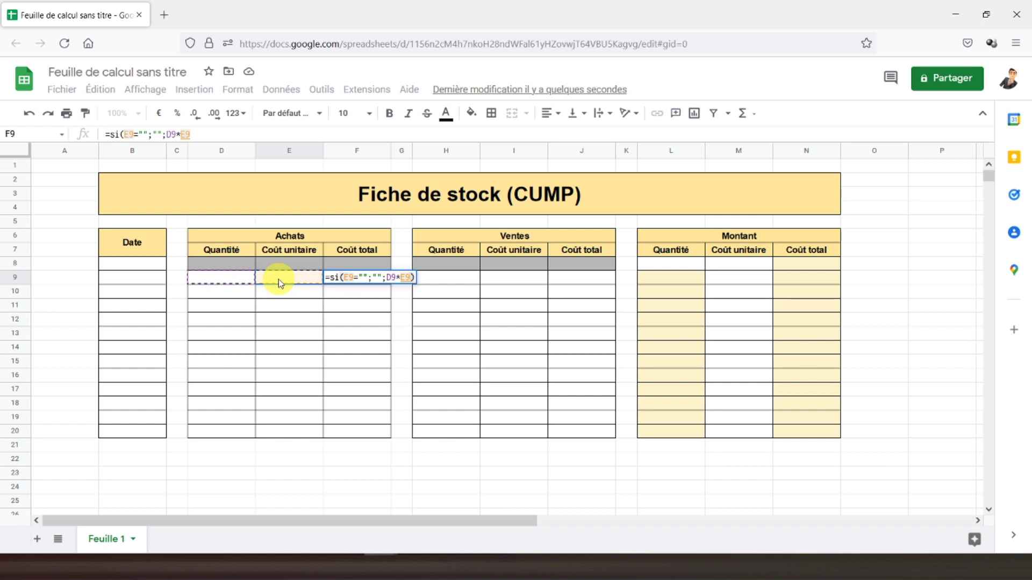
key(Return)
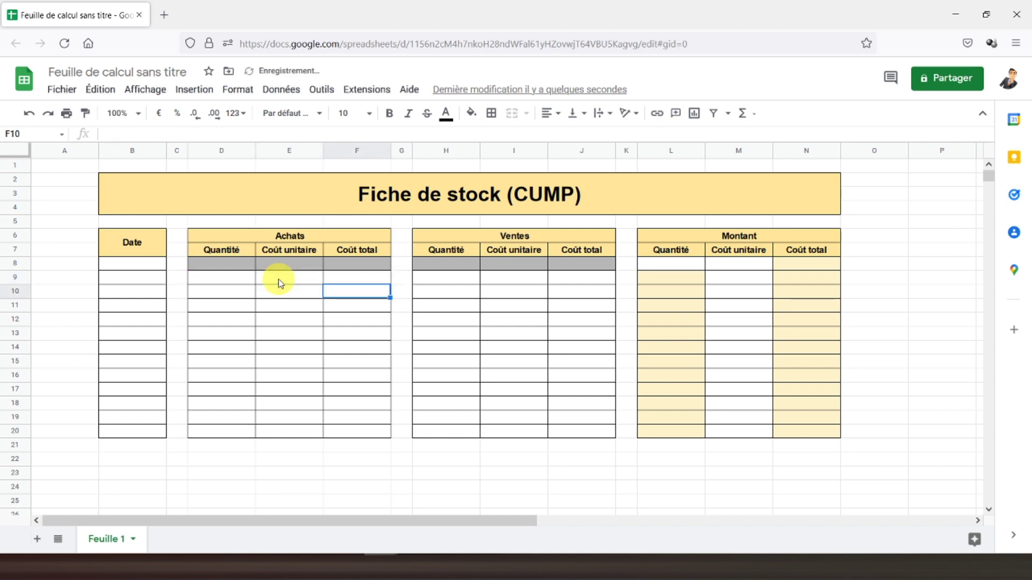
- Copy the F9 formula down the Achats Coût total column to F20
click(362, 278)
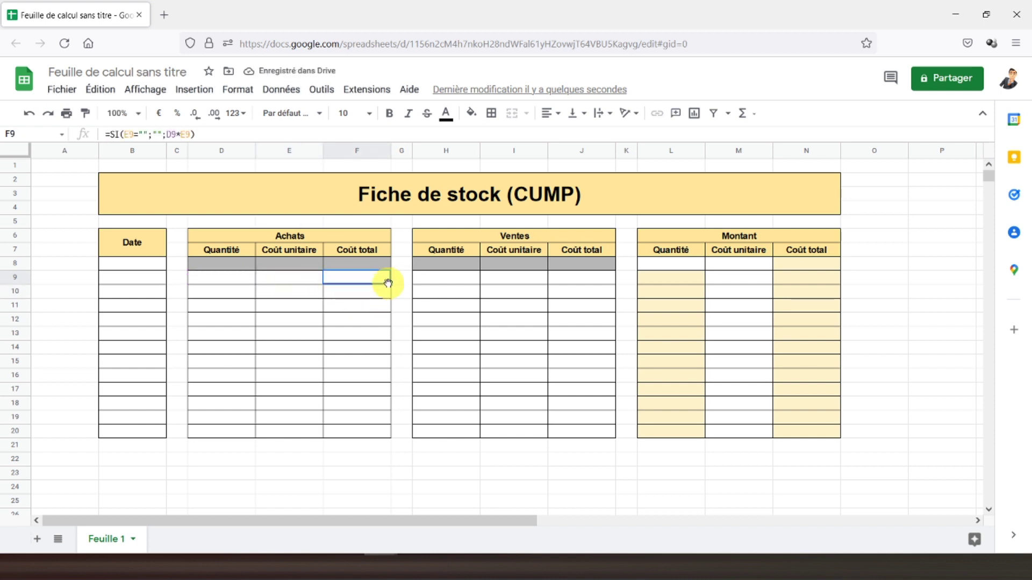
drag(389, 283, 386, 436)
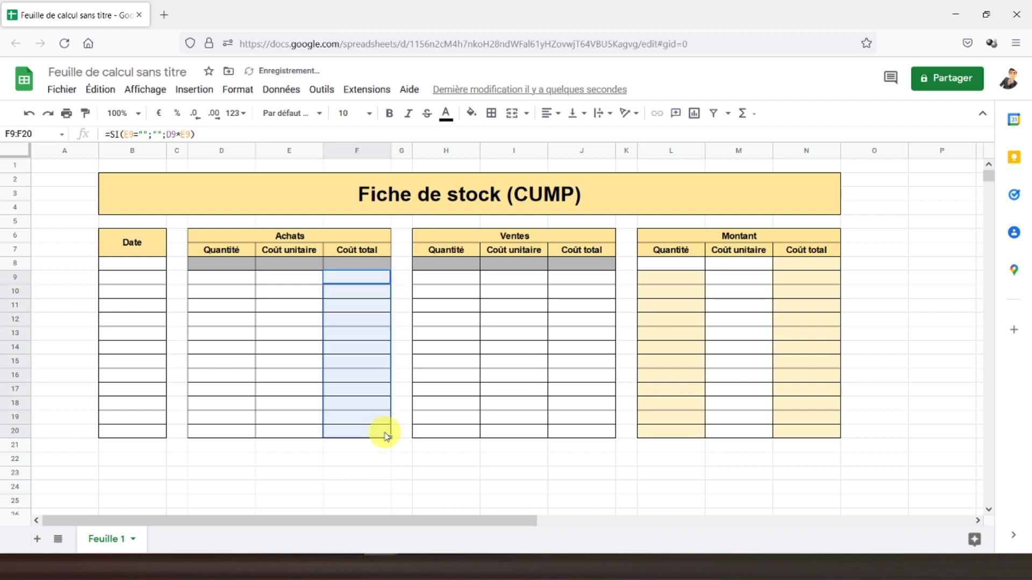
click(361, 428)
click(369, 346)
click(366, 320)
click(357, 293)
click(359, 264)
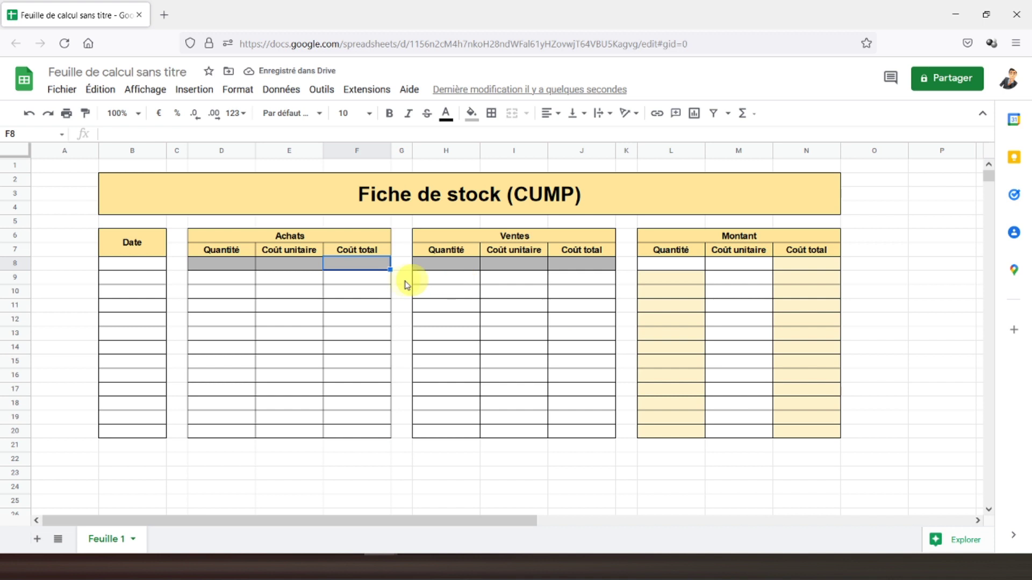
- Fill F9:F20 with the same grey as row 8 and set F8:F20 in bold
drag(367, 283, 346, 428)
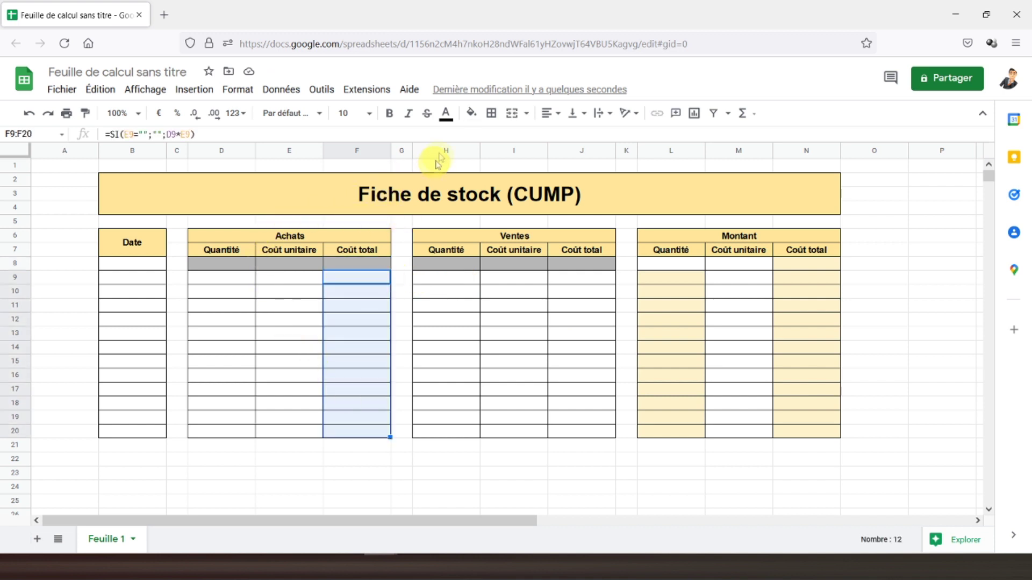
click(477, 121)
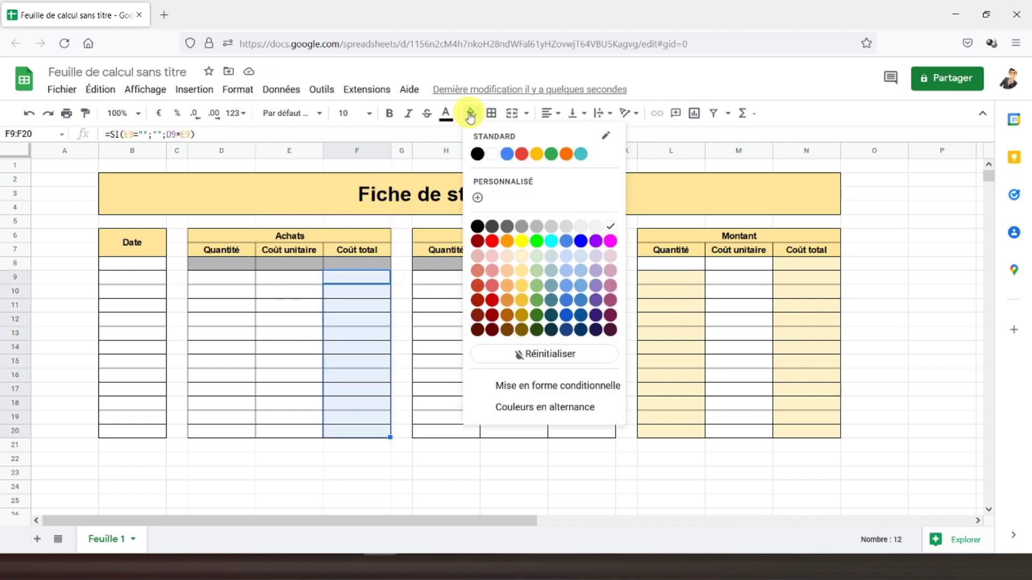
click(533, 226)
click(329, 322)
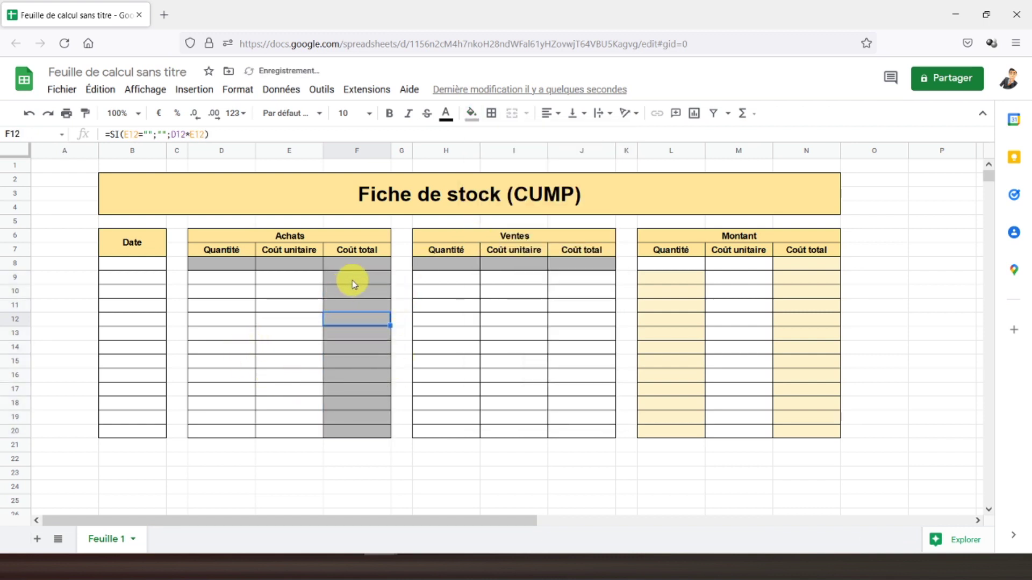
drag(353, 266, 346, 431)
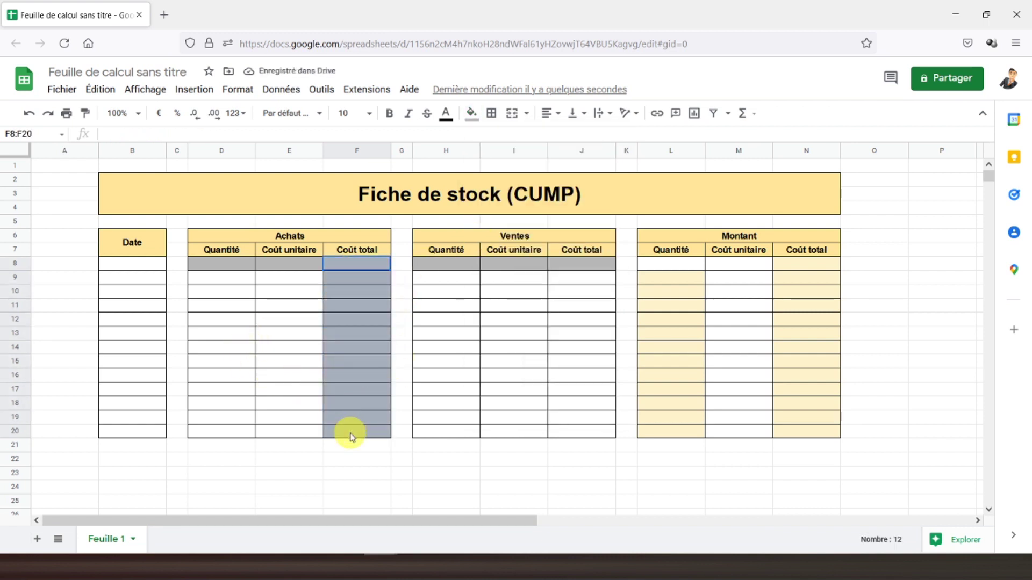
click(391, 115)
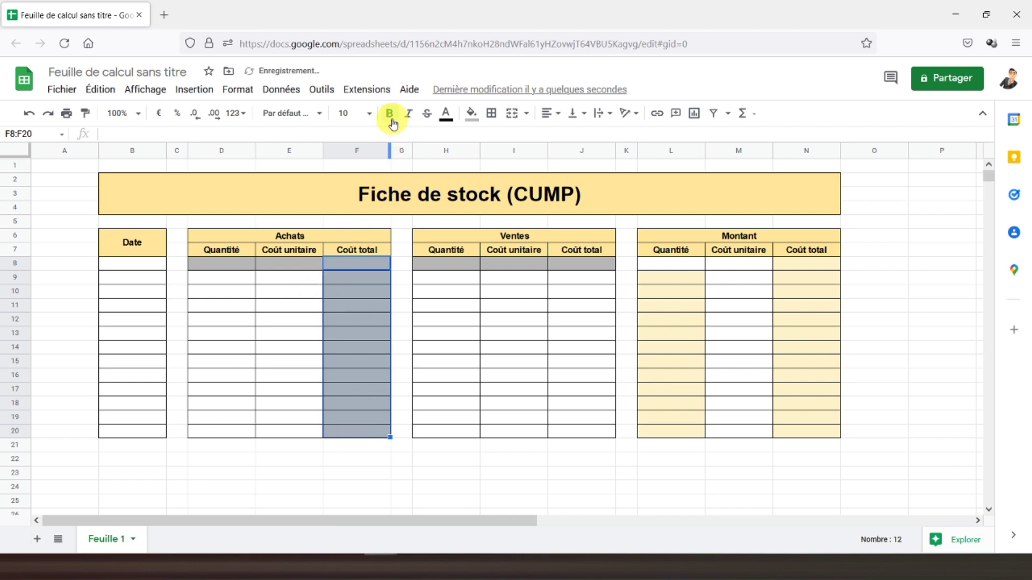
click(573, 279)
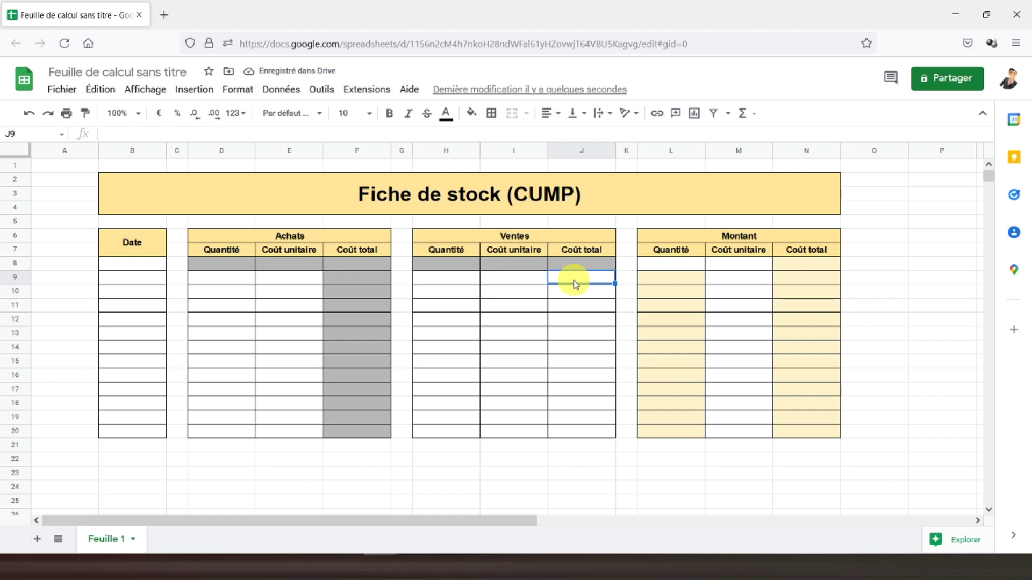
text(=si)
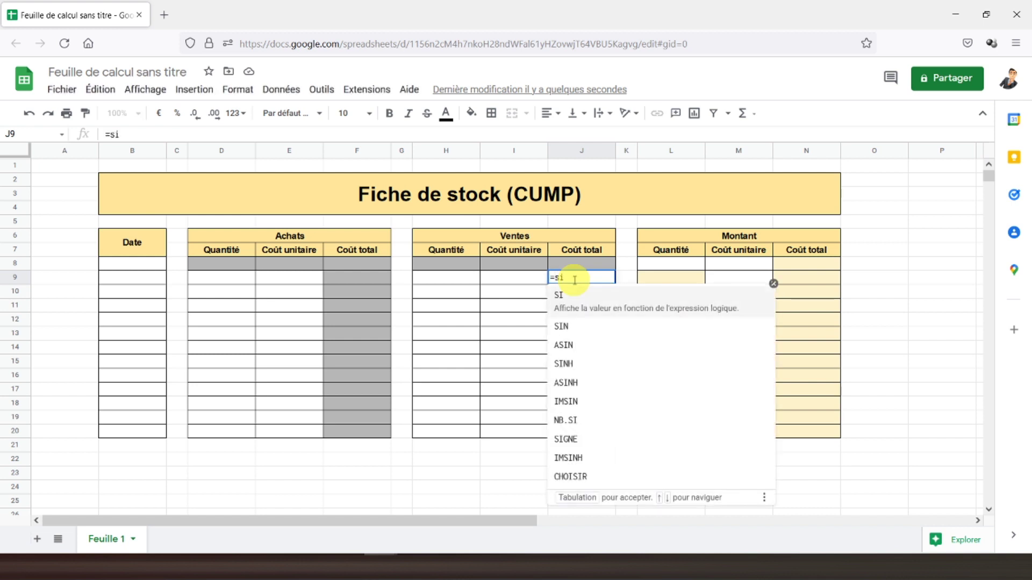
text(()
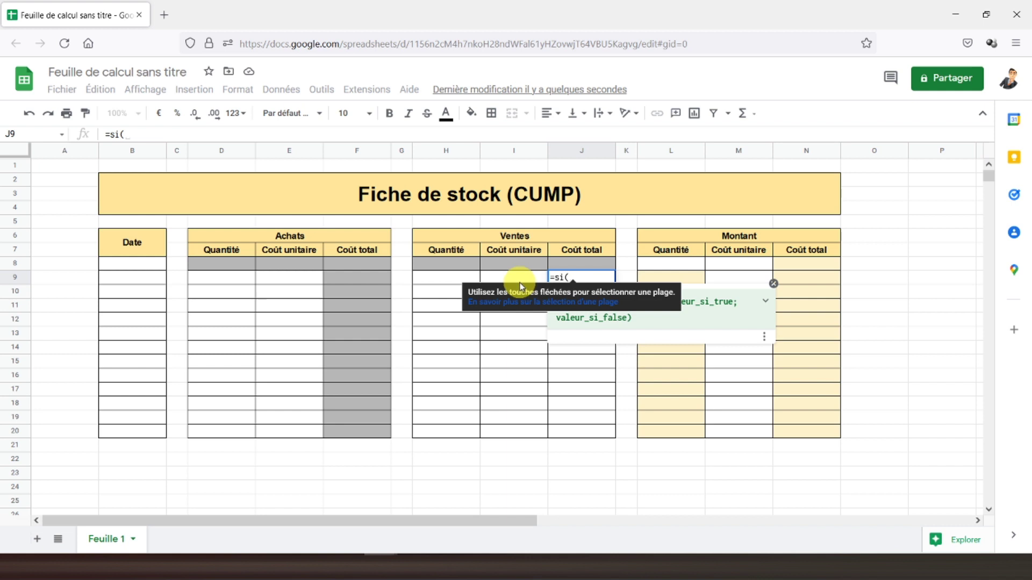
click(513, 280)
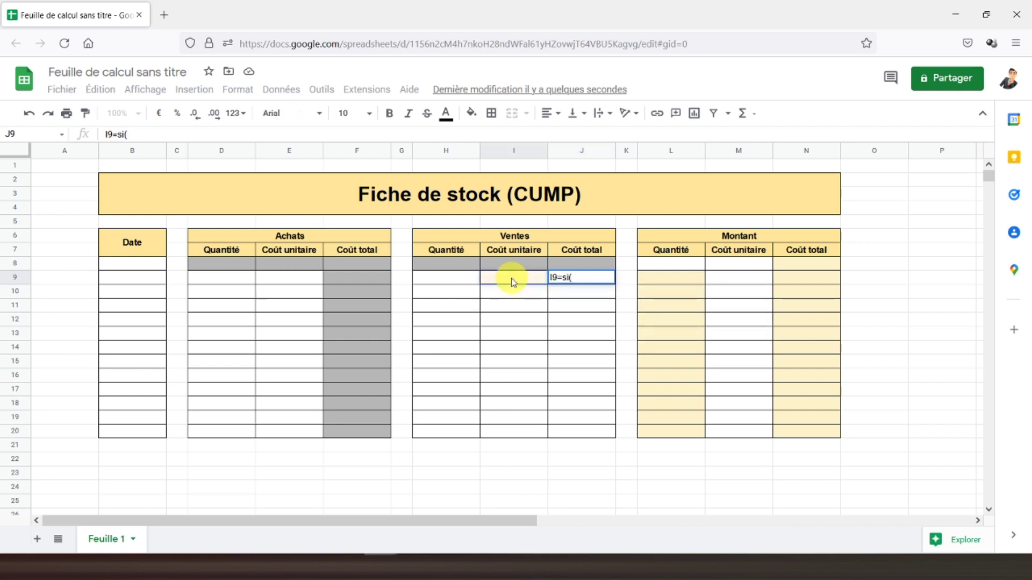
- Enter =SI(I9="";"";H9*I9) in J9 under Ventes and copy it down to J20
drag(145, 134, 86, 129)
text(=)
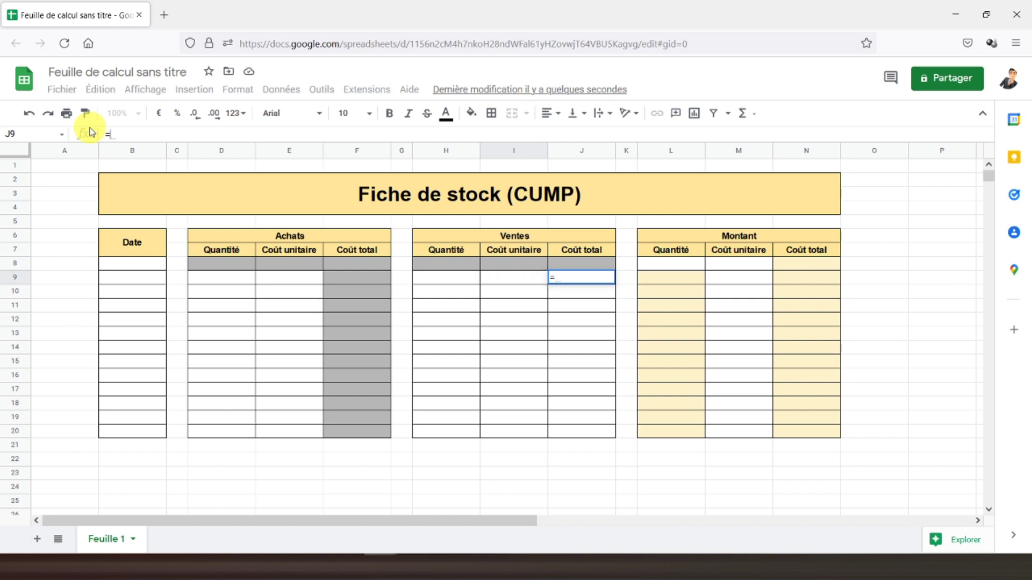
text(si()
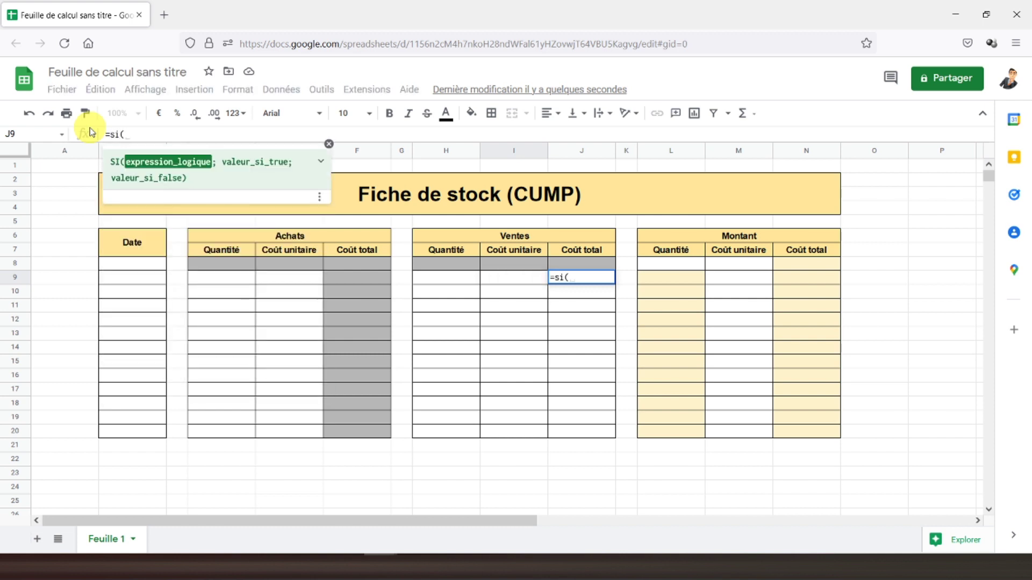
click(509, 281)
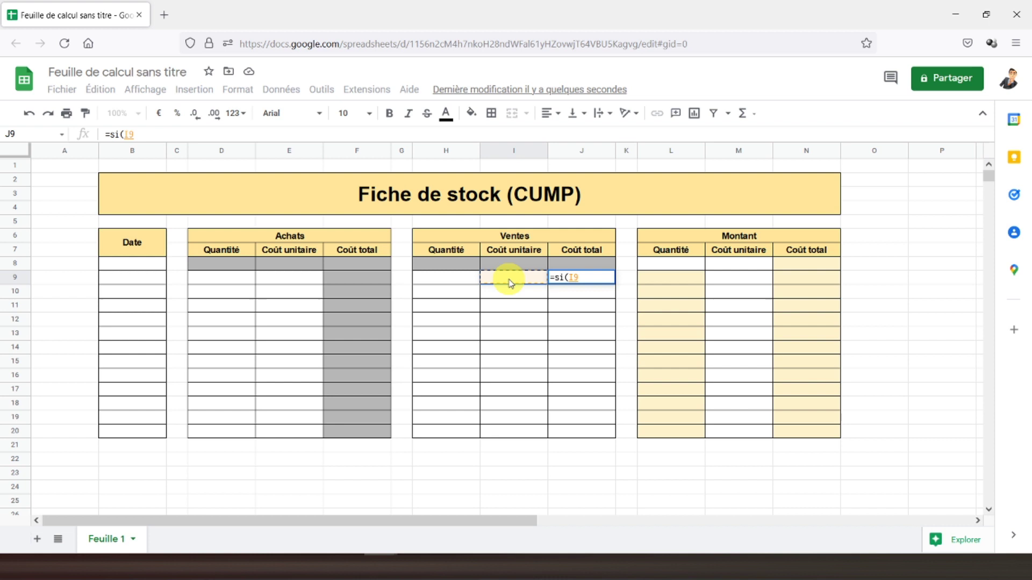
text(="";)
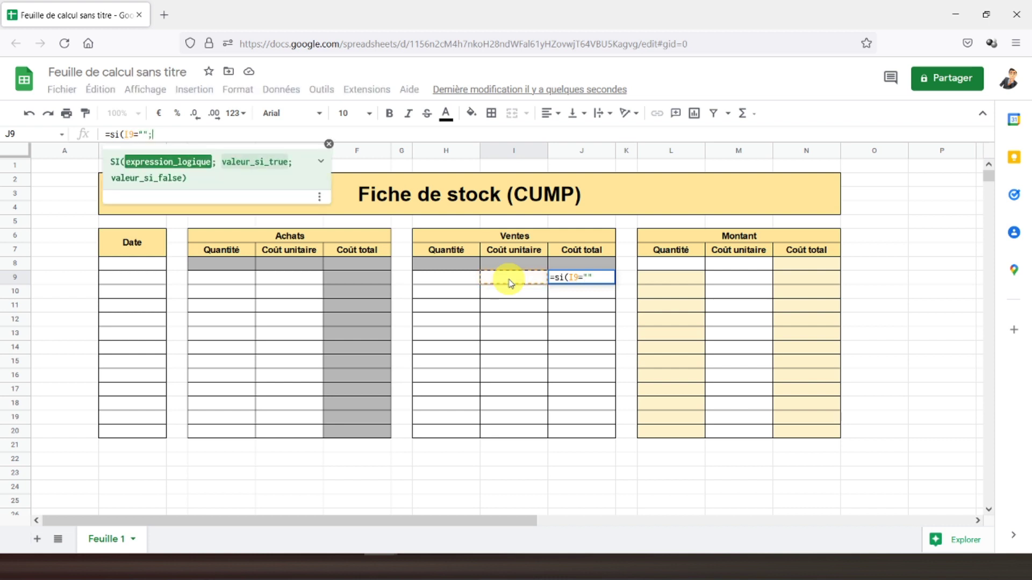
text("";)
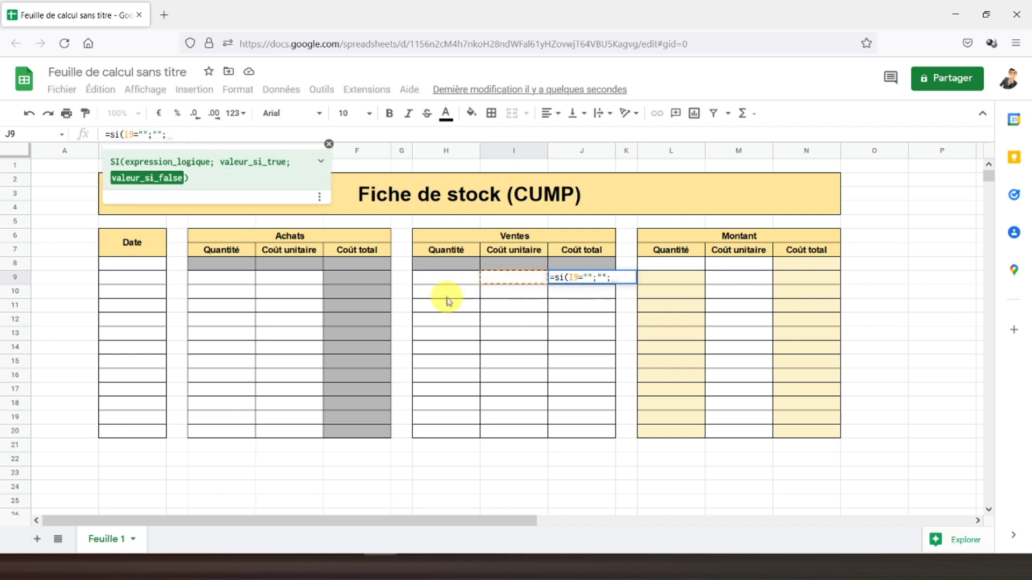
click(429, 285)
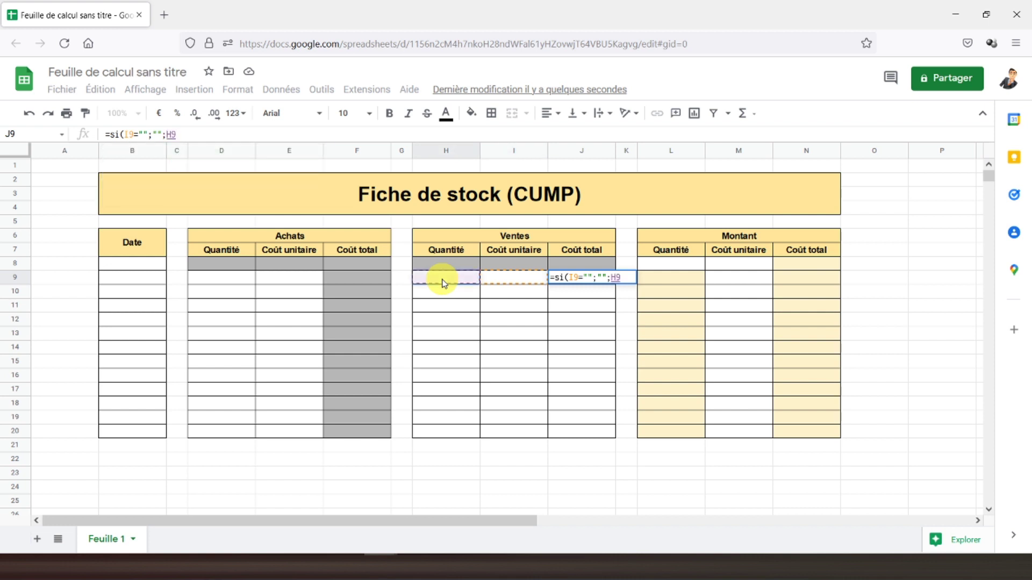
text(*)
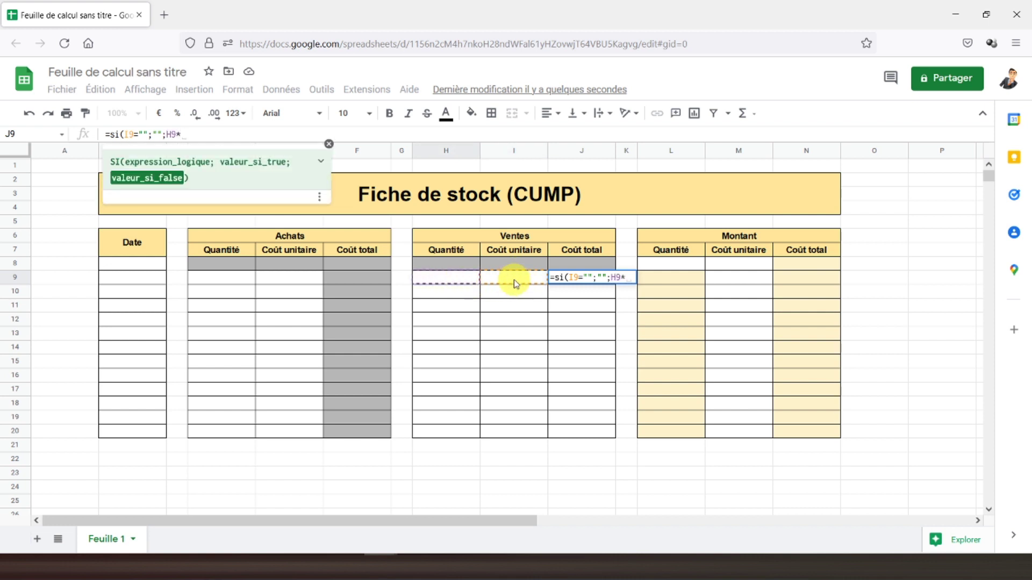
click(514, 280)
key(Return)
click(580, 280)
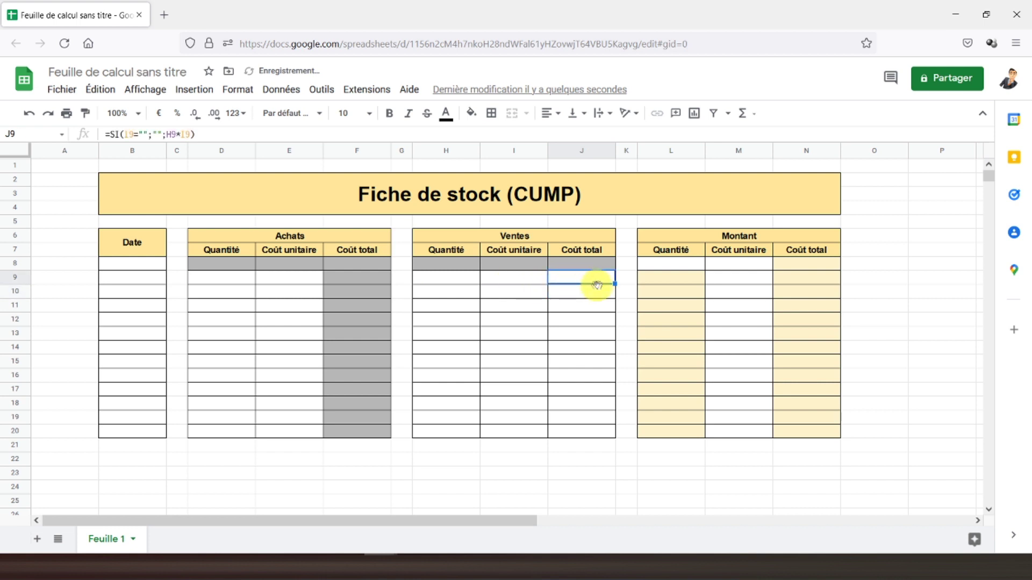
drag(615, 283, 600, 438)
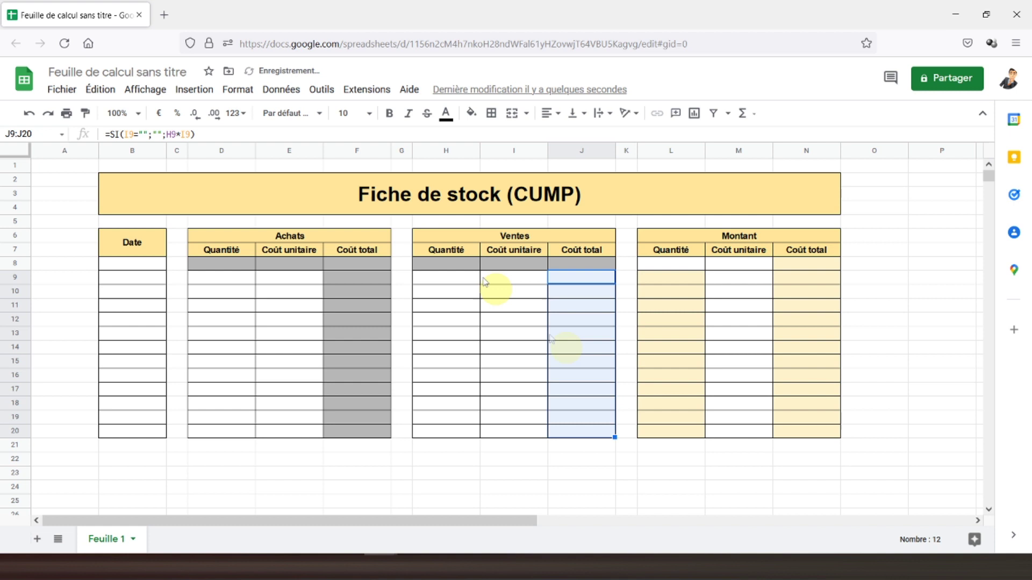
- Set the Ventes Coût total cells J9:J20 in bold and fill them with the same grey as row 8
click(389, 114)
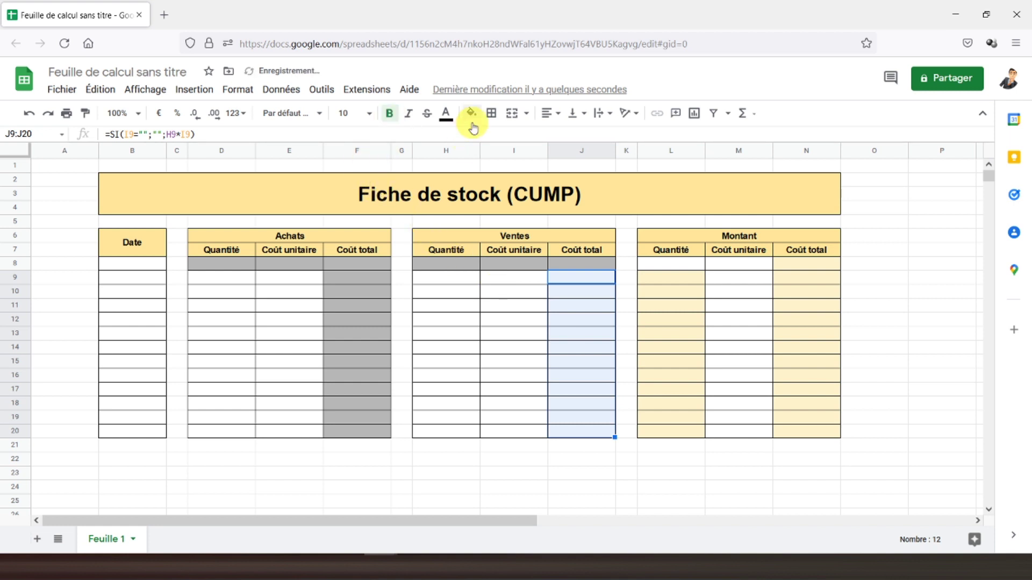
click(472, 113)
click(536, 233)
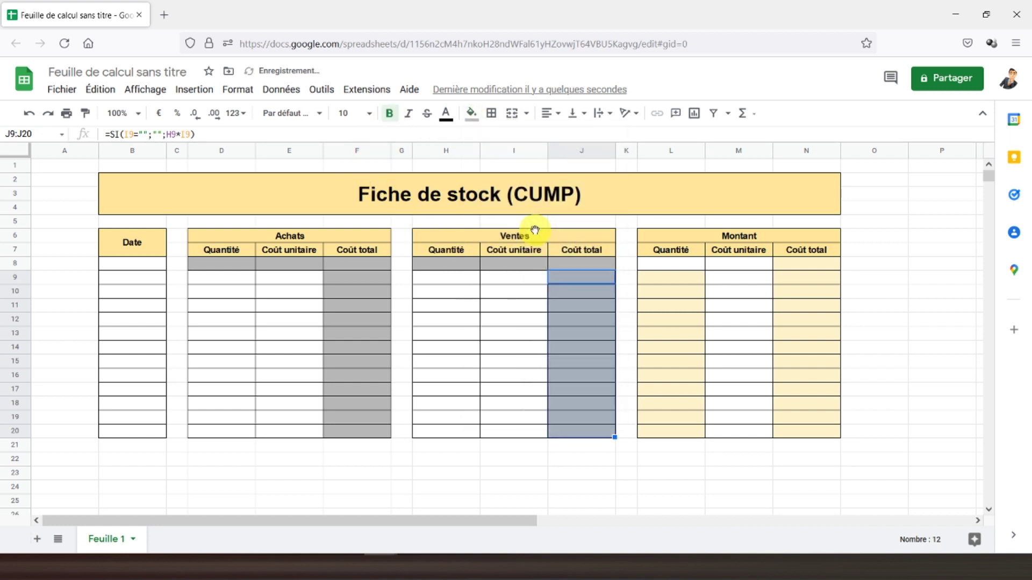
click(540, 317)
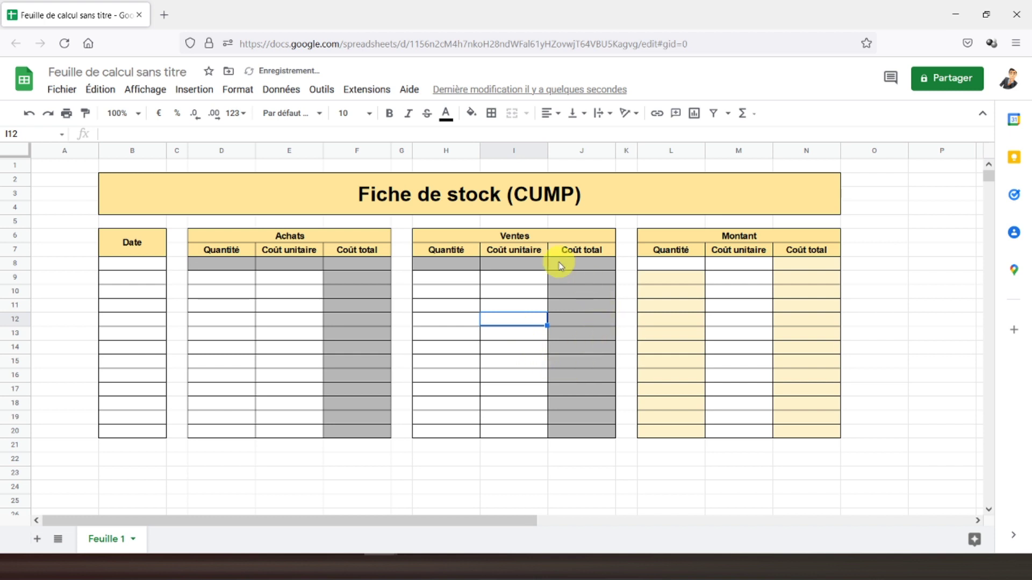
click(581, 278)
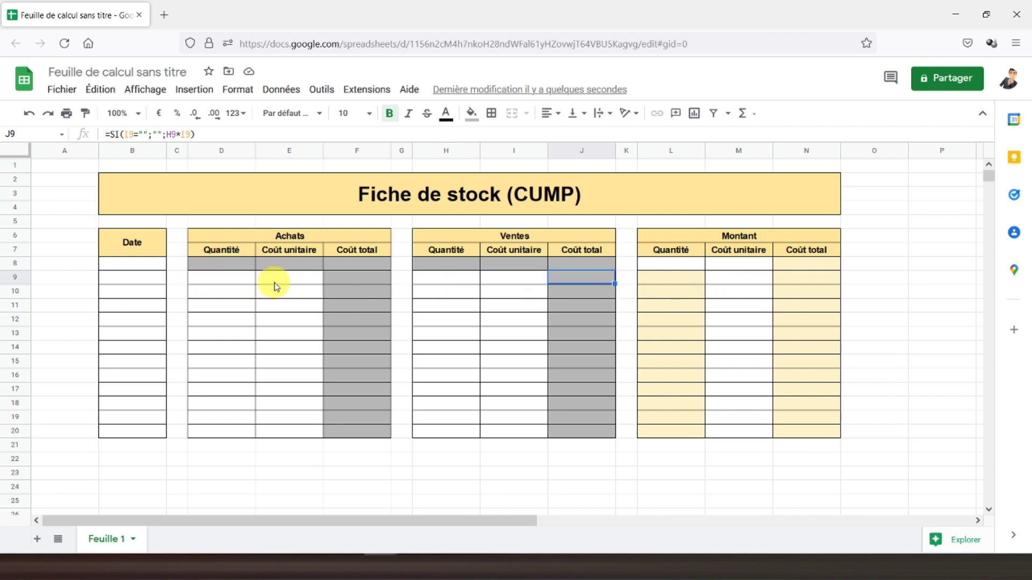
- Apply the euro currency format to the Coût unitaire and Coût total cells E9:F20, I9:J20 and M8:N20
drag(279, 279, 341, 426)
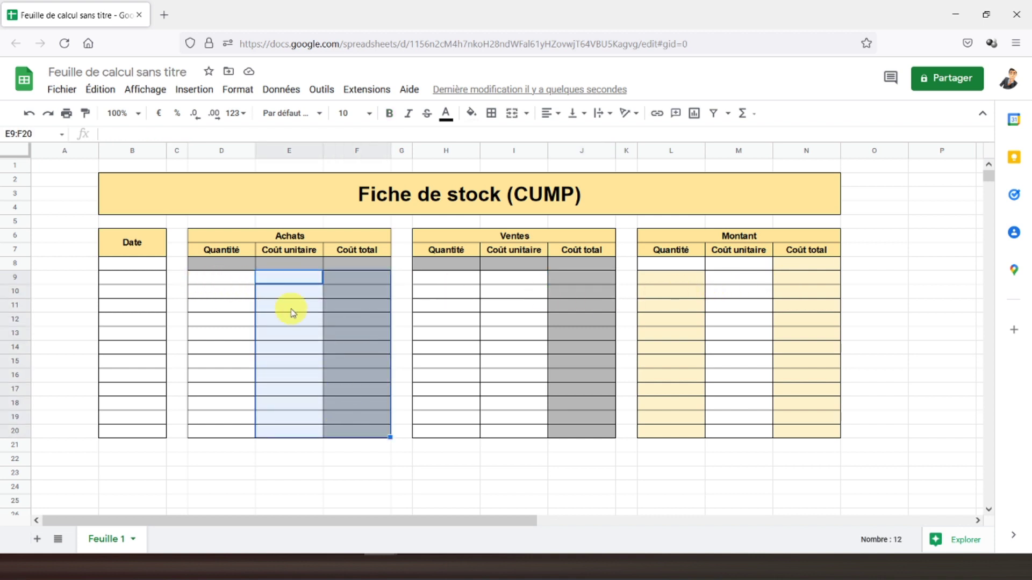
click(159, 113)
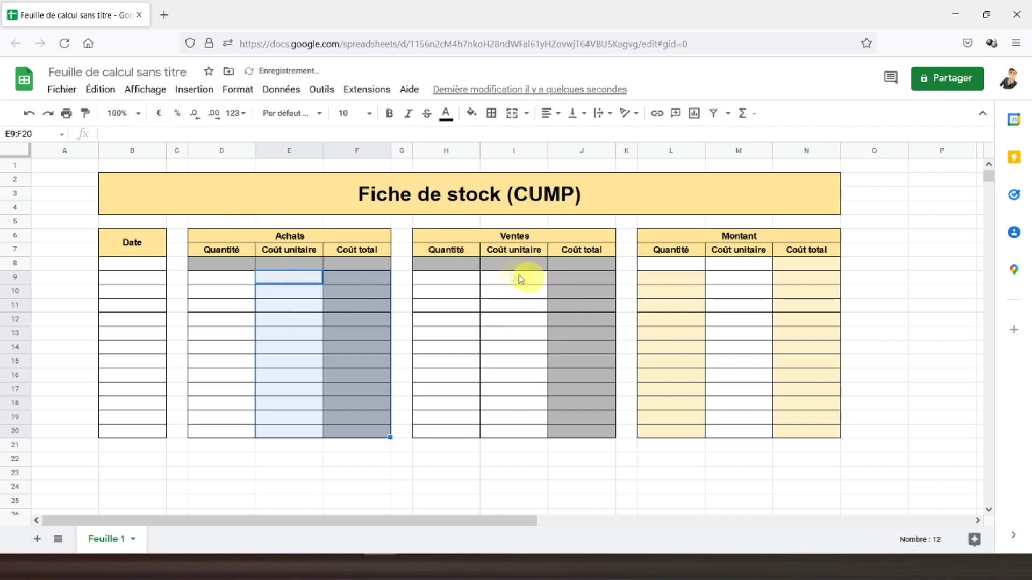
drag(521, 279, 579, 430)
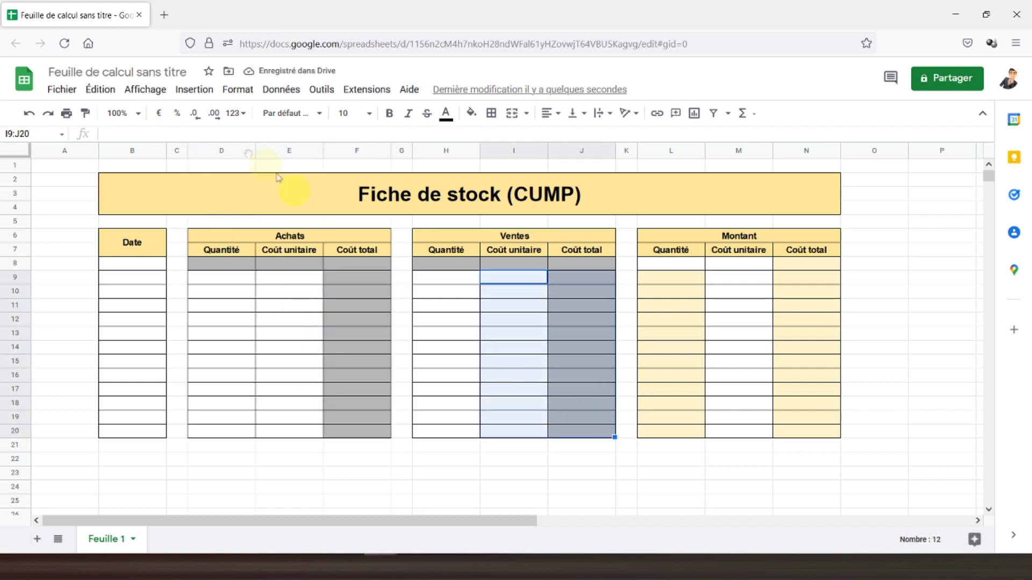
click(160, 114)
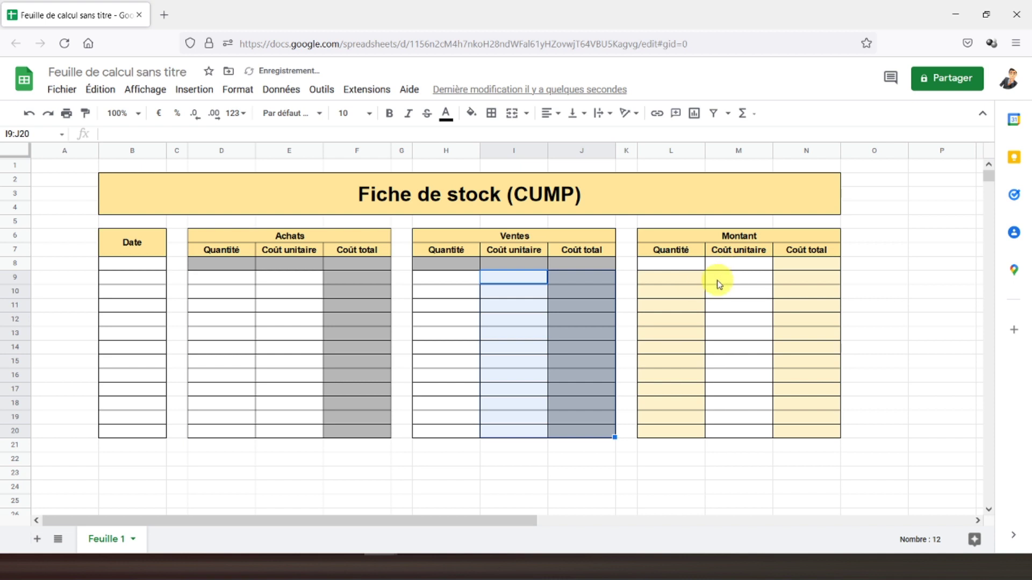
drag(733, 265, 824, 436)
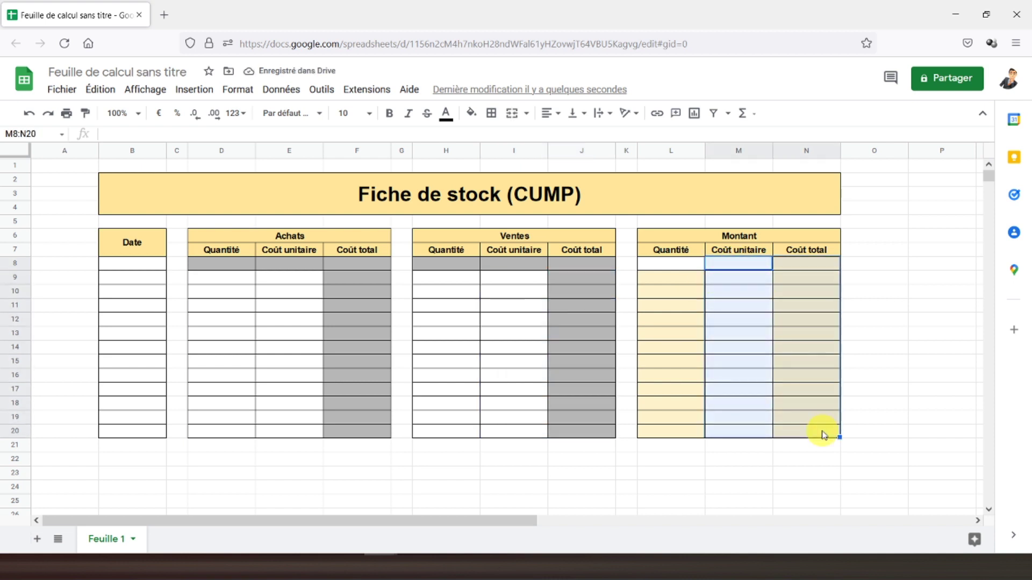
click(155, 115)
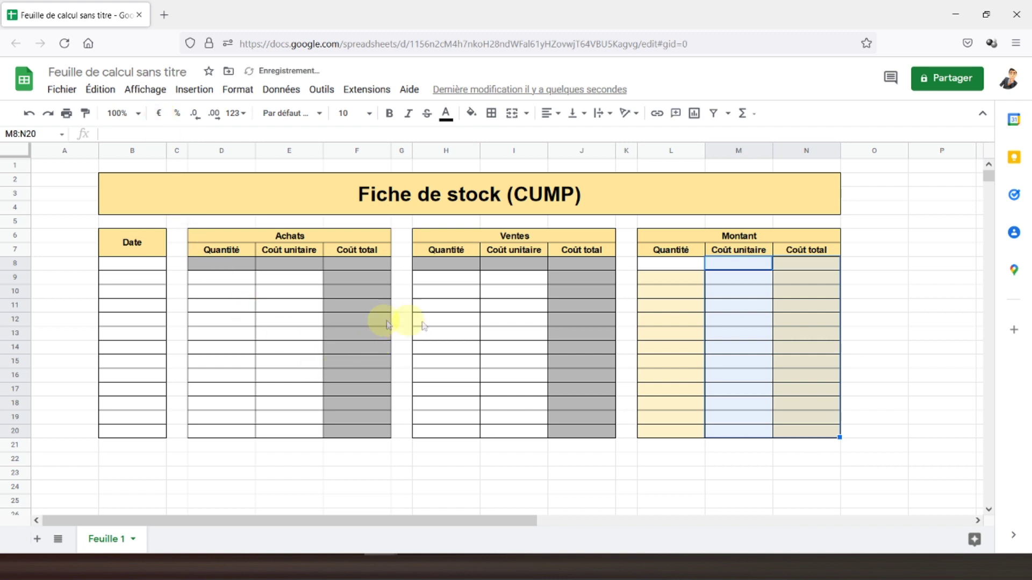
click(499, 277)
click(569, 266)
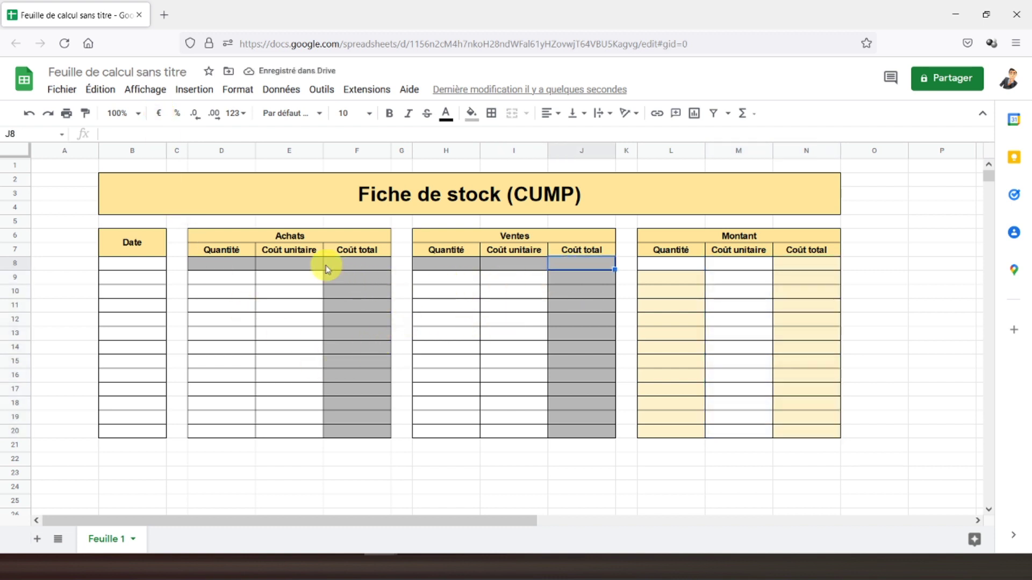
click(346, 276)
click(462, 282)
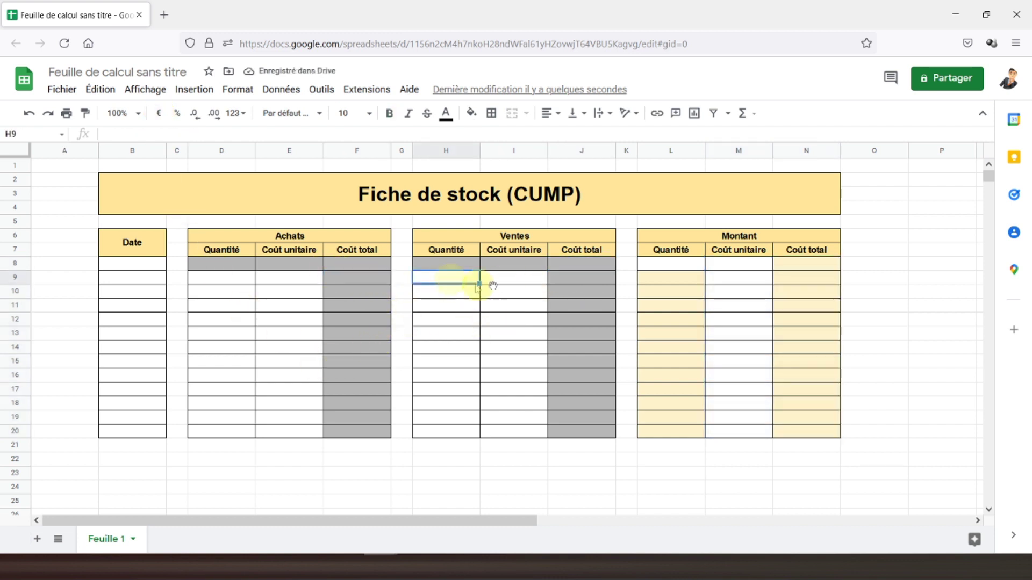
click(582, 290)
click(666, 282)
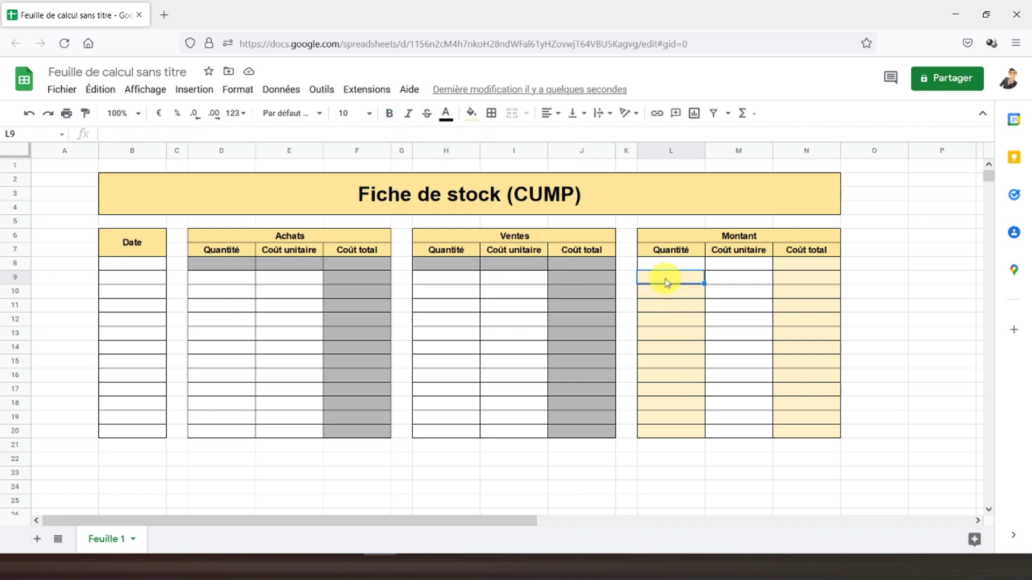
click(799, 266)
click(797, 278)
- Enter =SI(B9="";"";L8+D9-H9) in L9 under Montant Quantité and copy it down to L20
click(686, 278)
text(=si()
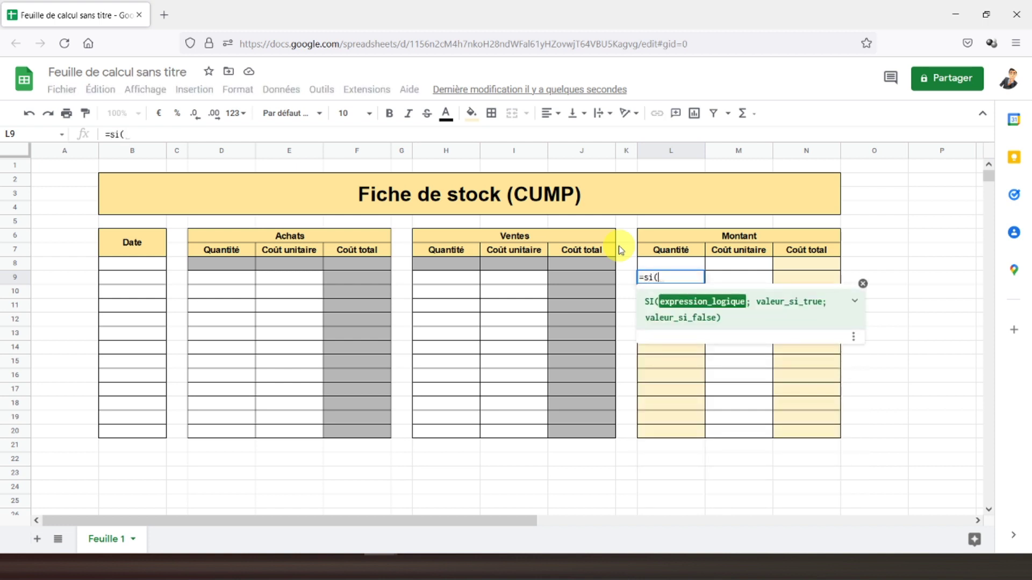
click(125, 282)
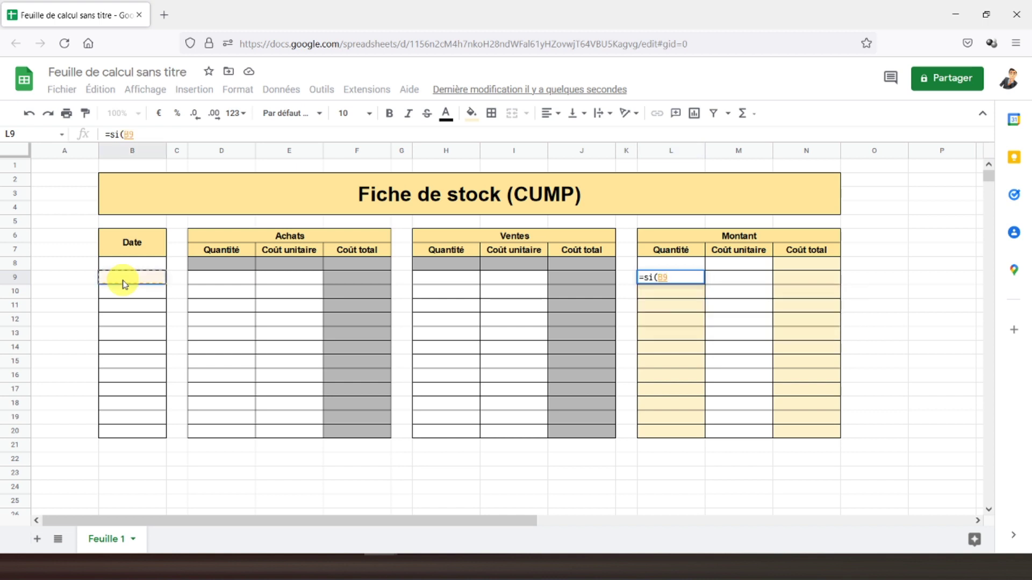
text(=")
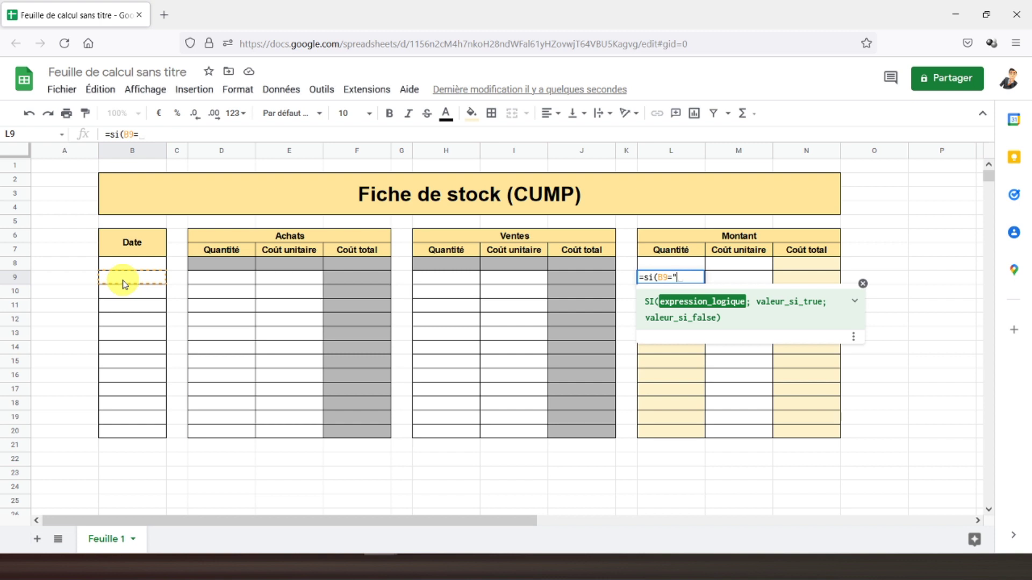
text(";"";)
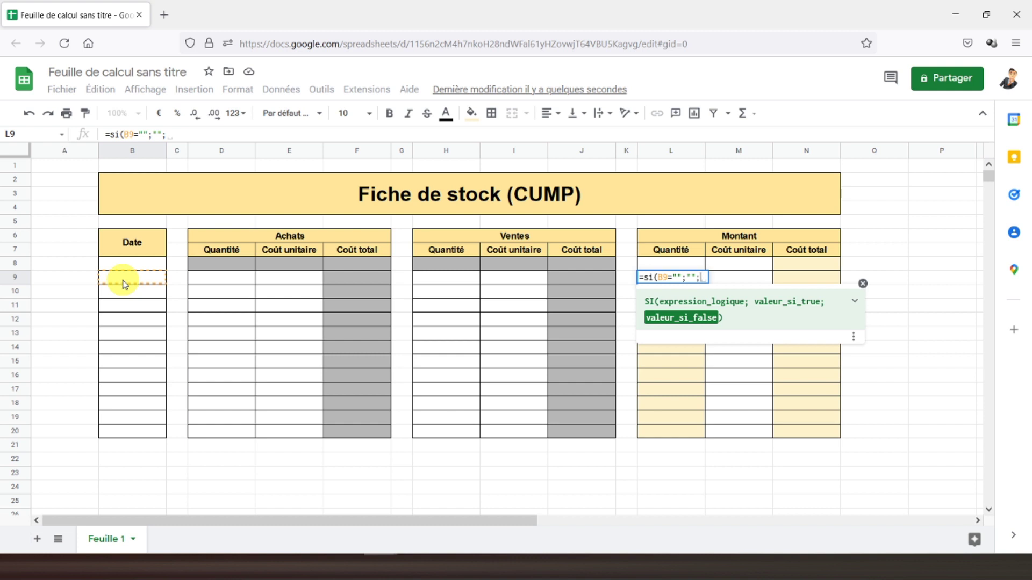
click(662, 265)
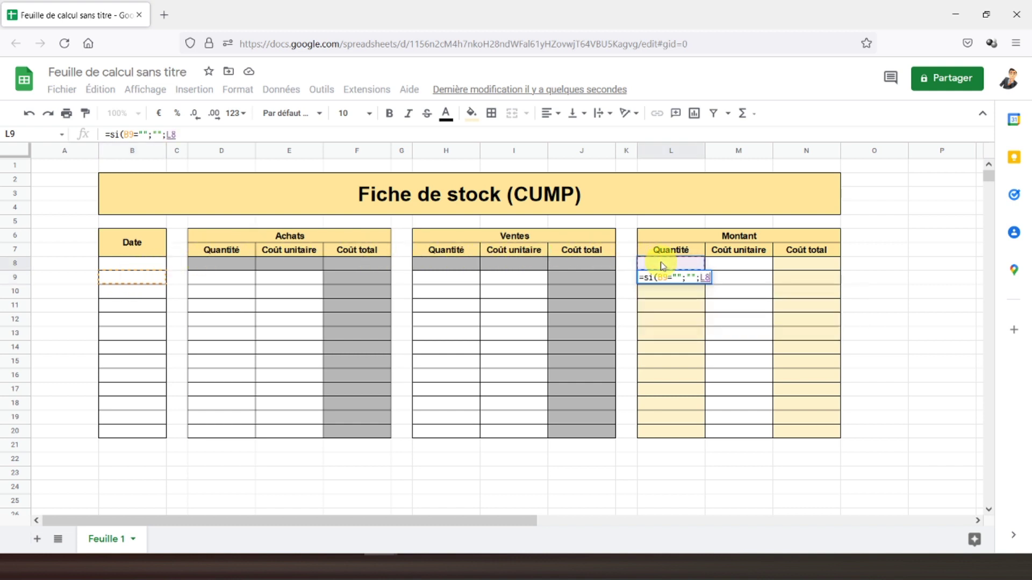
text(+)
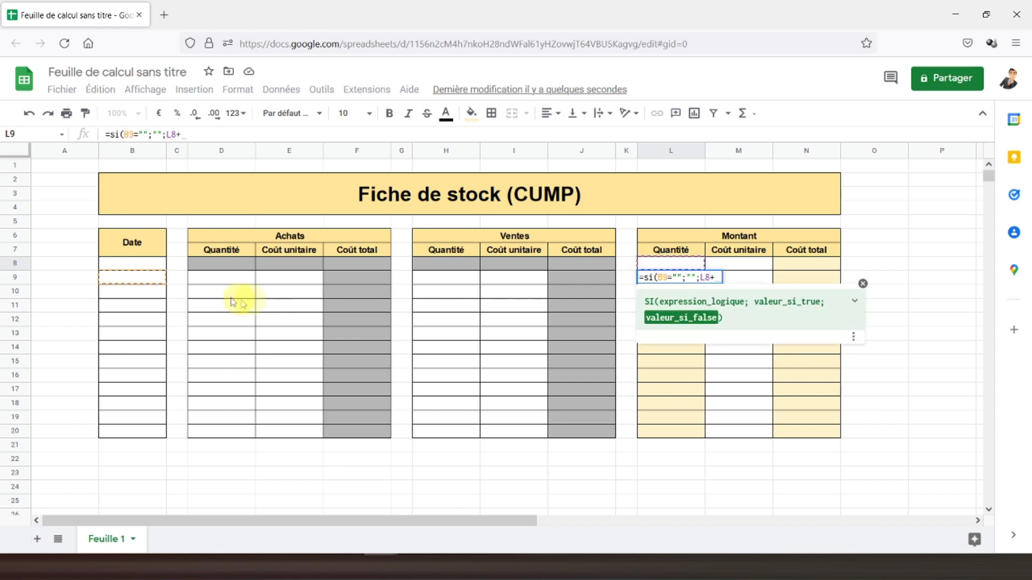
click(209, 285)
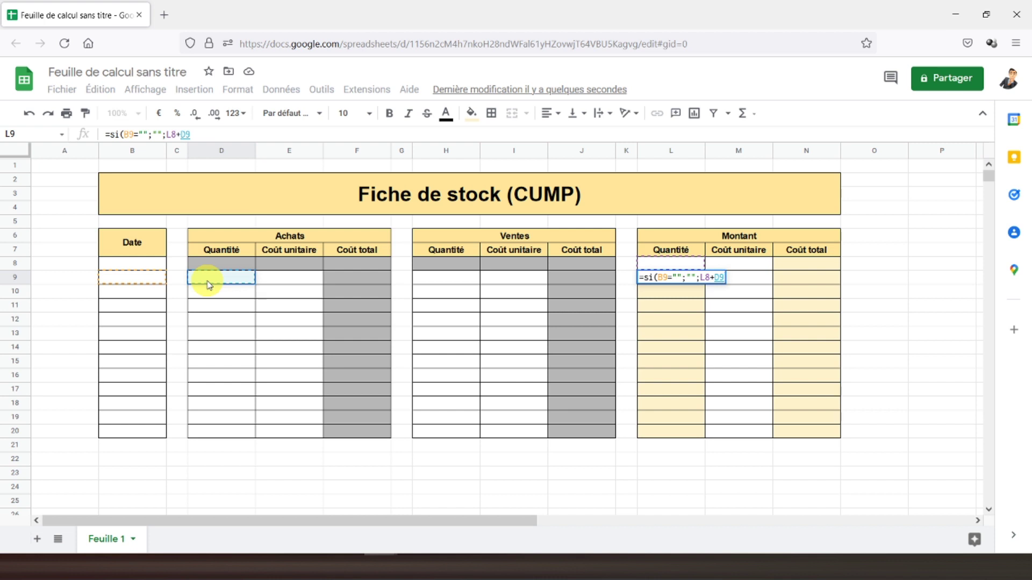
text(-)
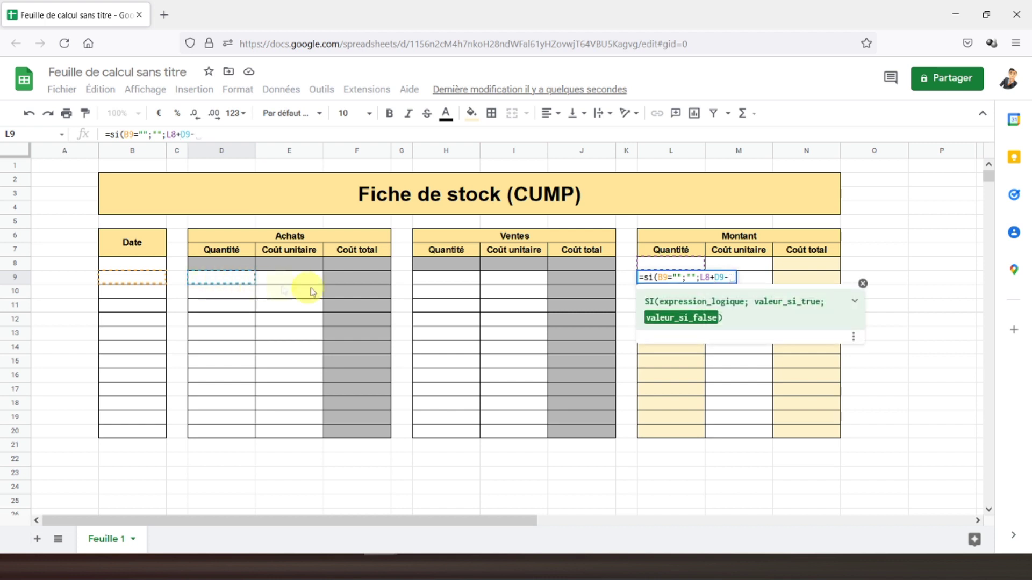
click(453, 280)
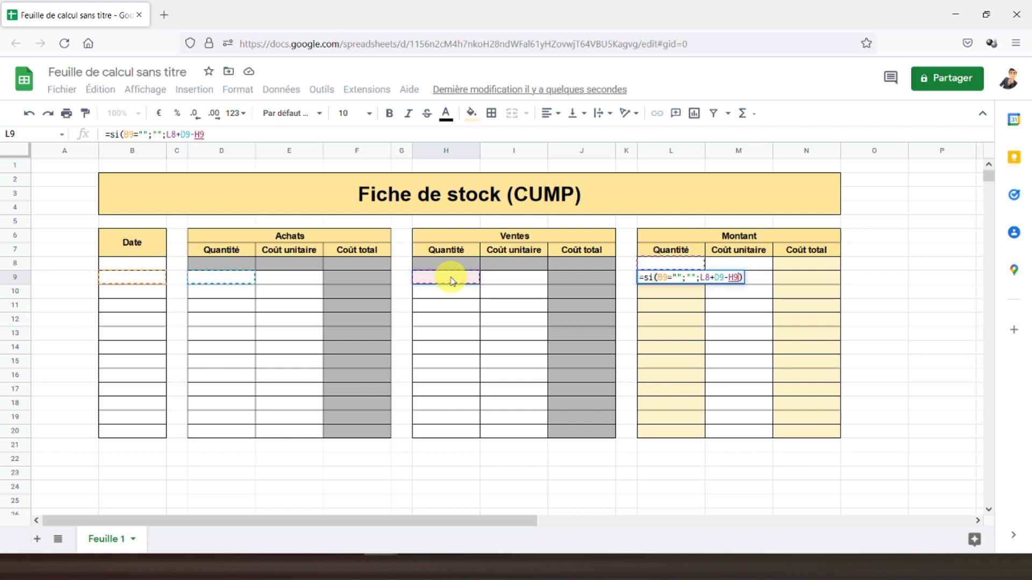
key(Return)
click(690, 283)
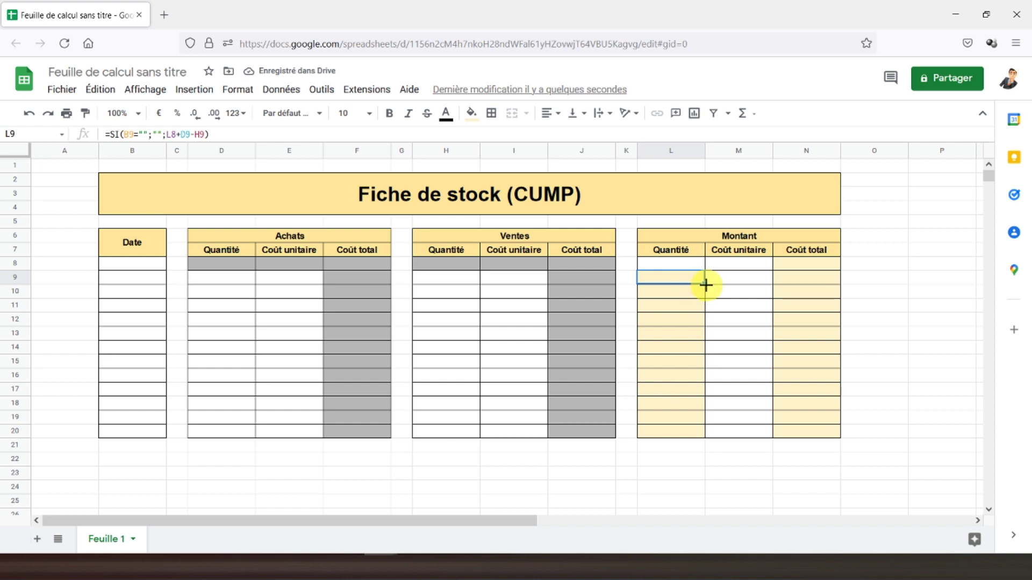
drag(706, 285, 699, 438)
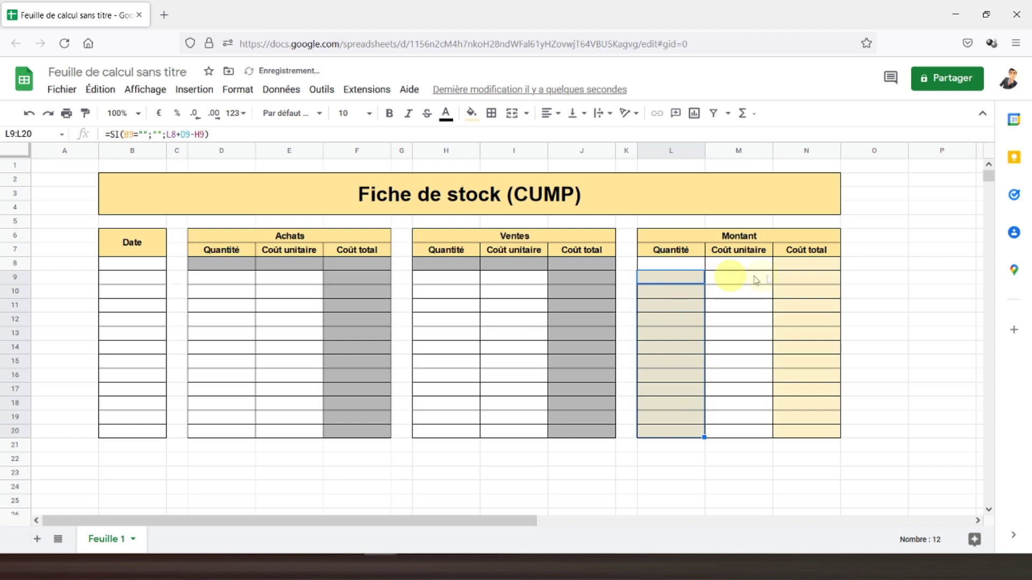
- Enter =SI(B9="";"";N8+F9-J9) in N9 under Montant Coût total and copy it down to N20
click(804, 280)
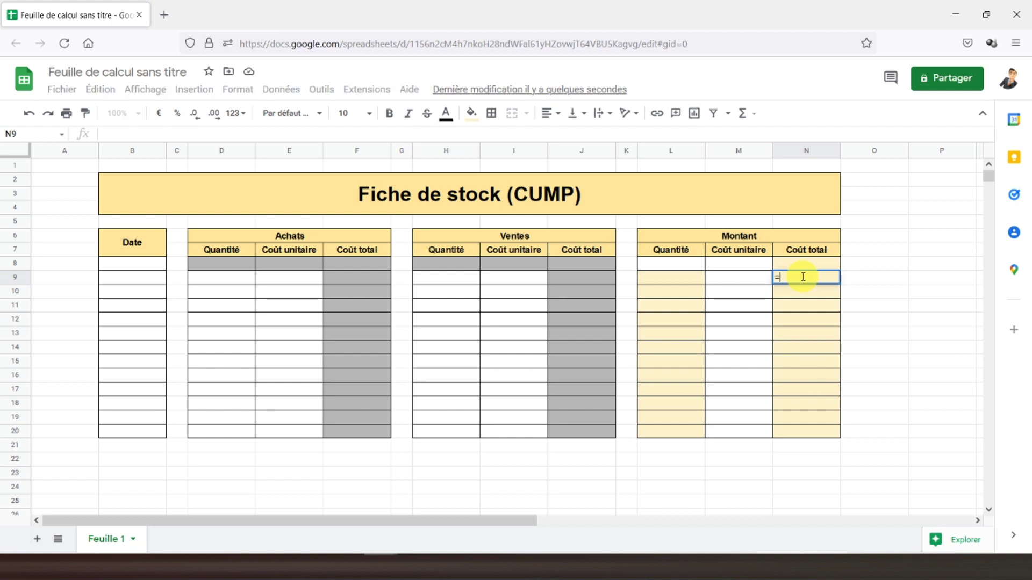
text(=si)
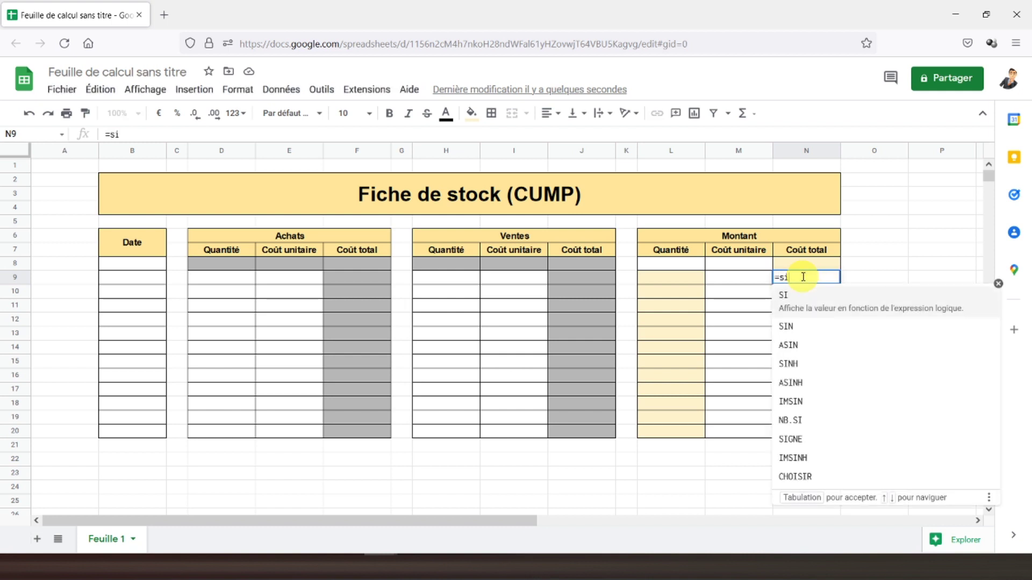
text(()
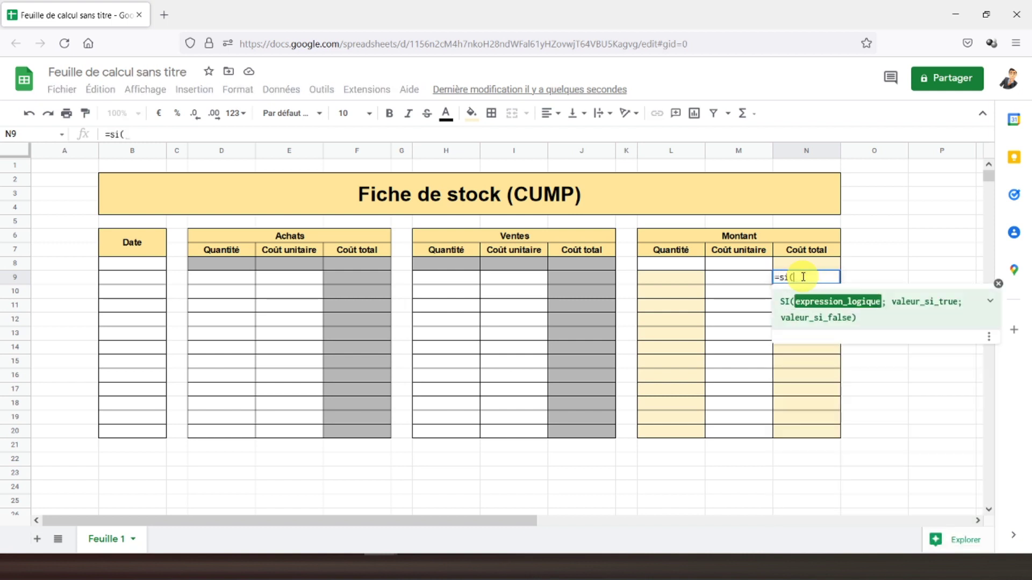
click(120, 277)
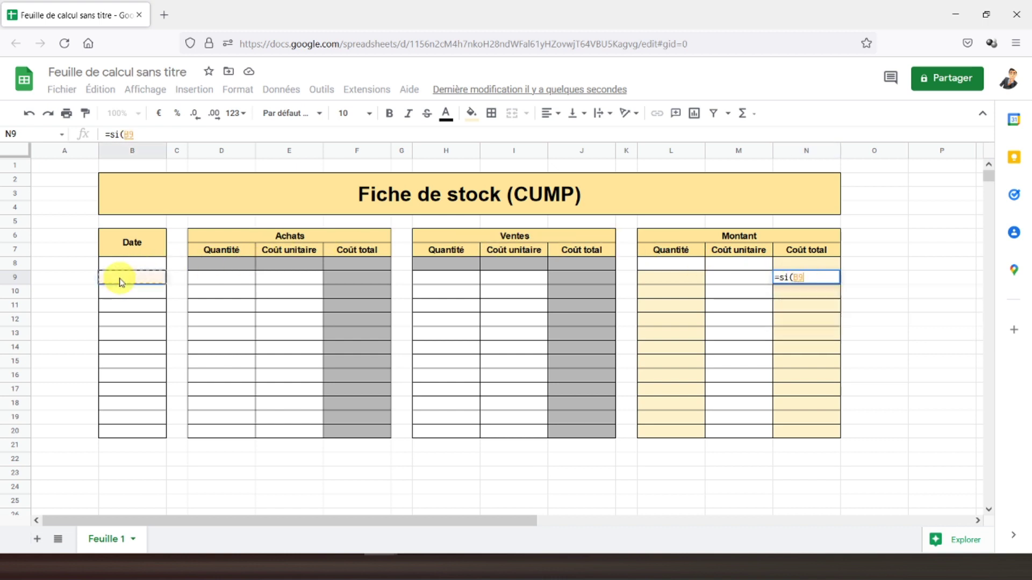
text(="")
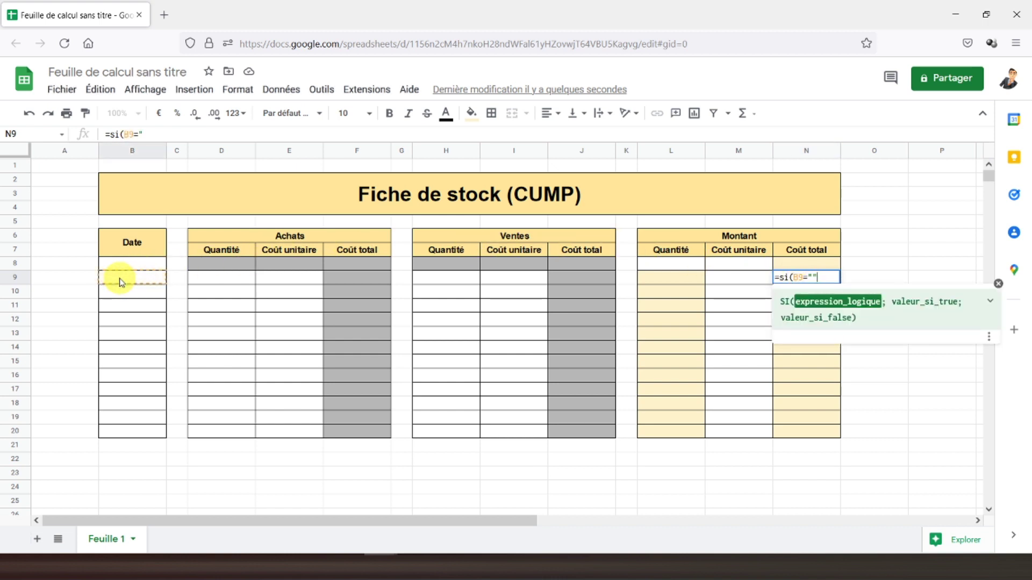
text(;"")
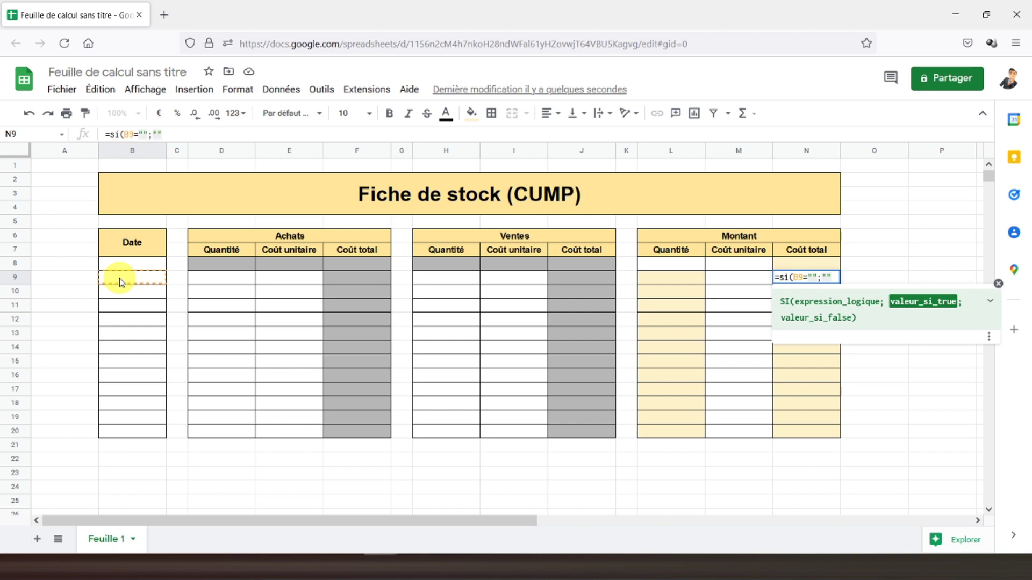
text(;)
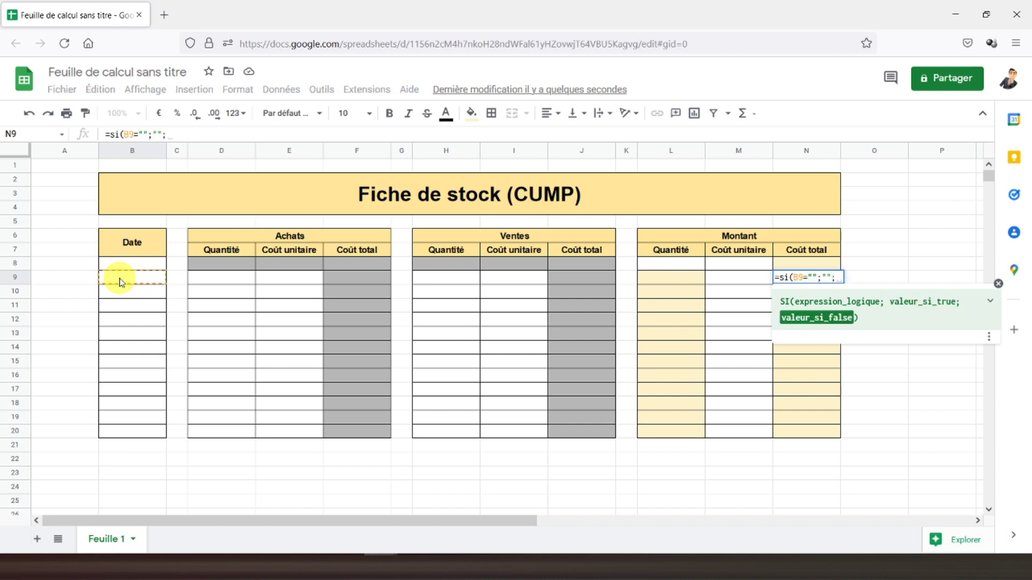
click(790, 264)
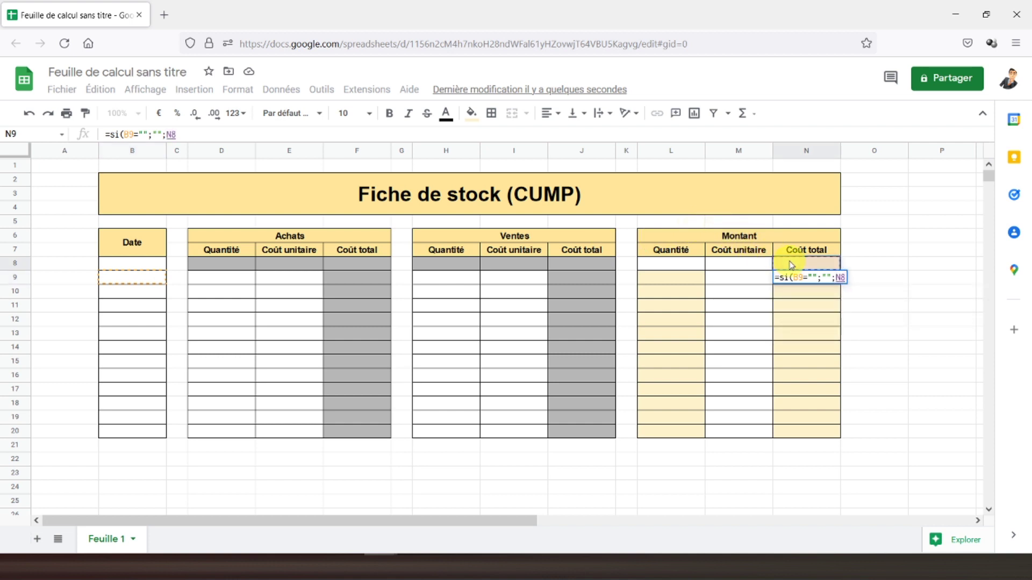
text(+)
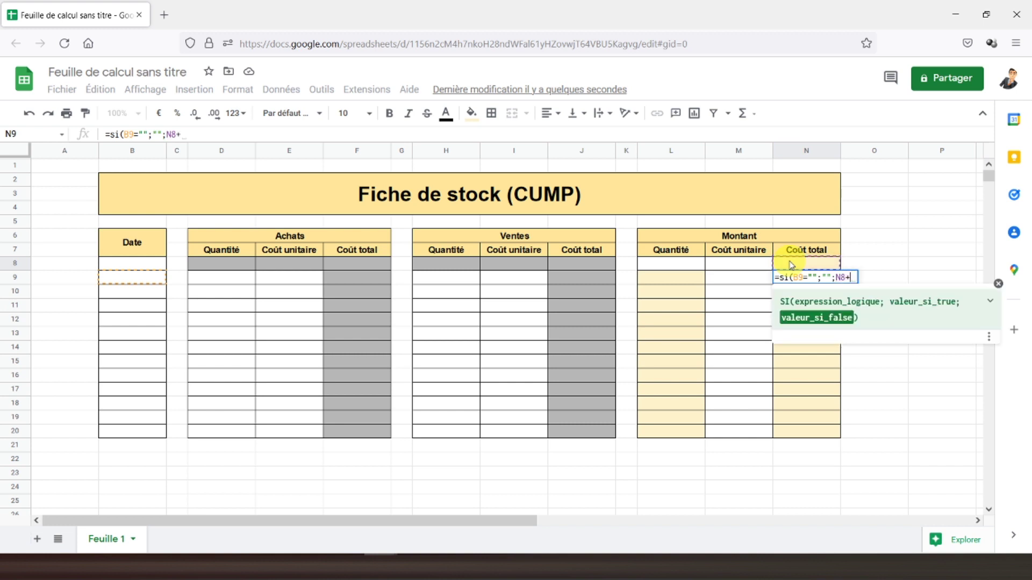
click(341, 278)
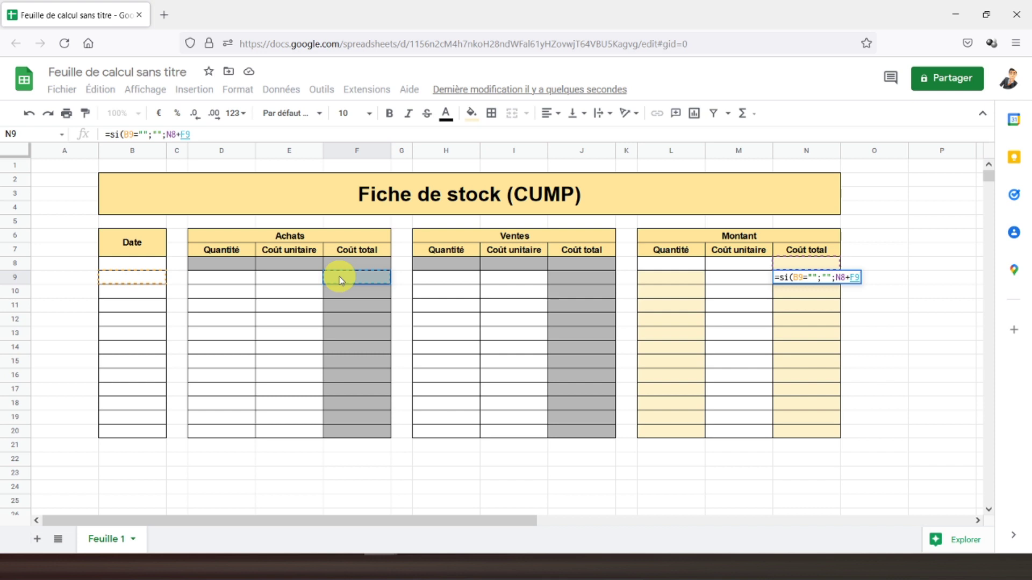
text(-)
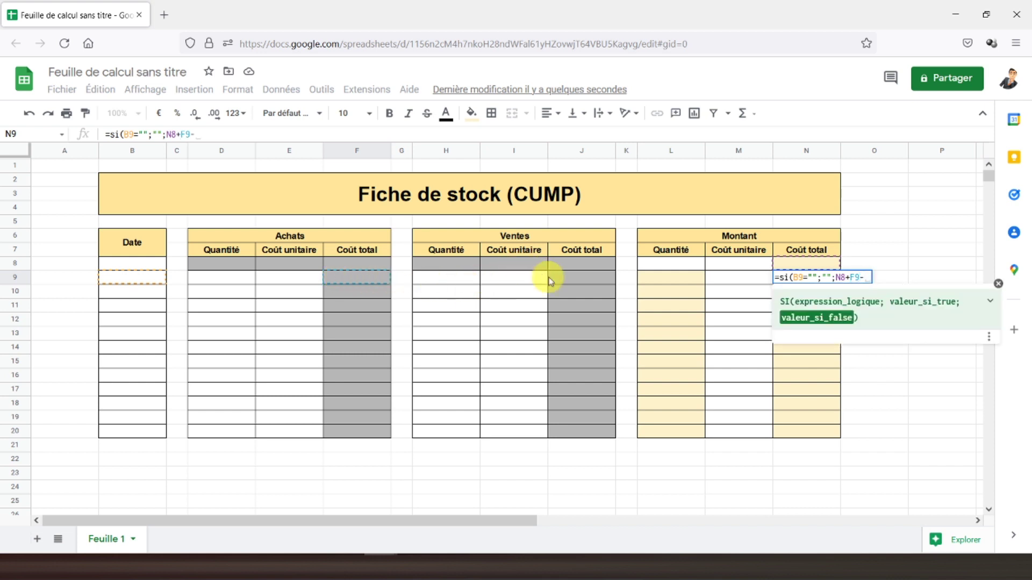
click(564, 283)
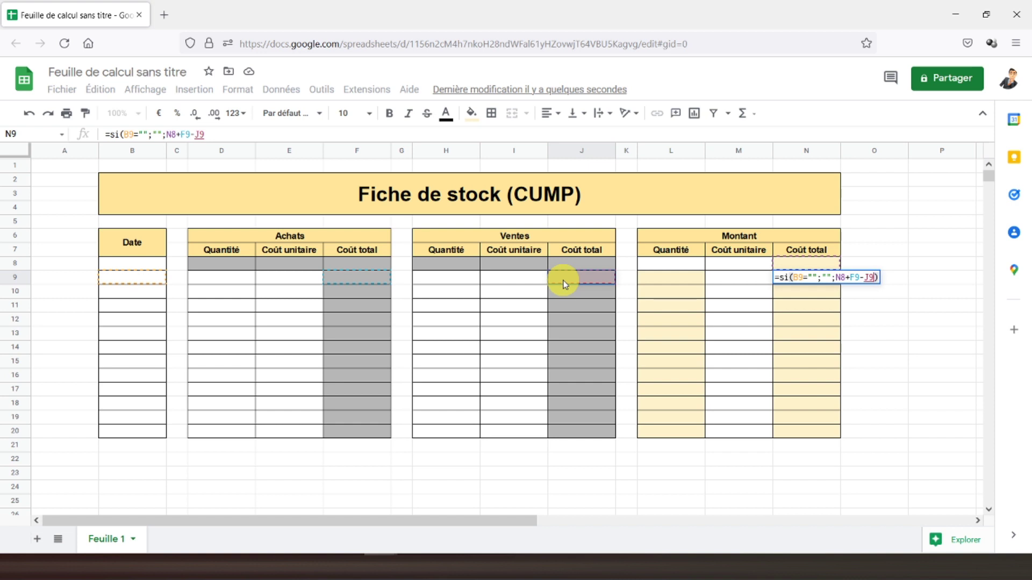
key(Return)
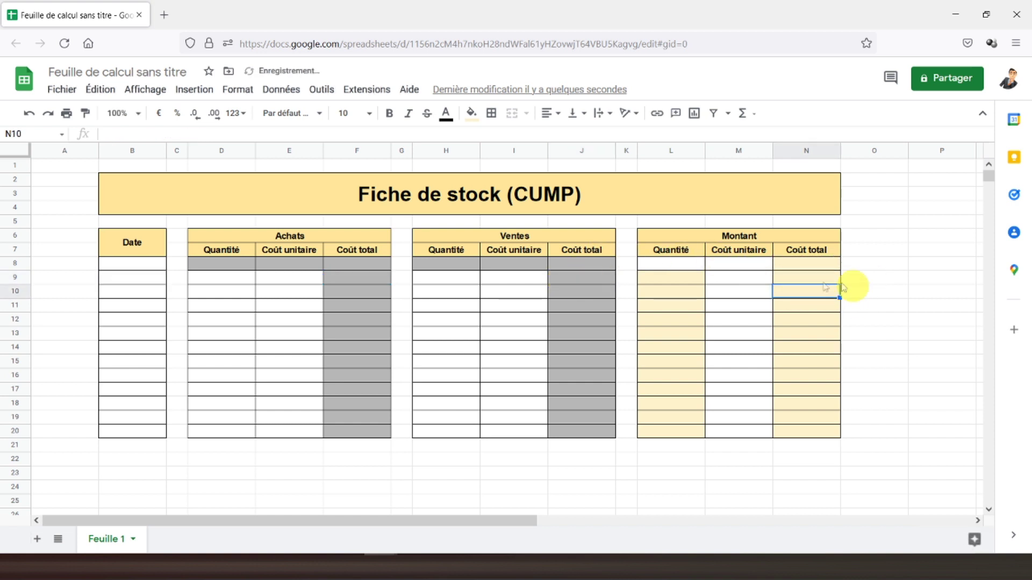
click(800, 280)
drag(839, 285, 810, 428)
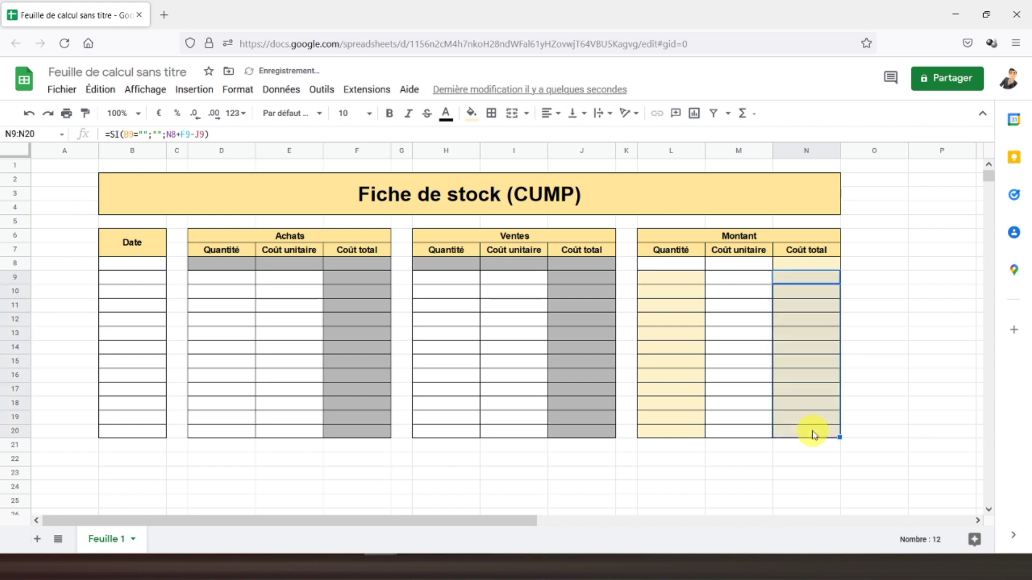
- Set the Montant Coût unitaire cells M8:M20 in bold
click(723, 288)
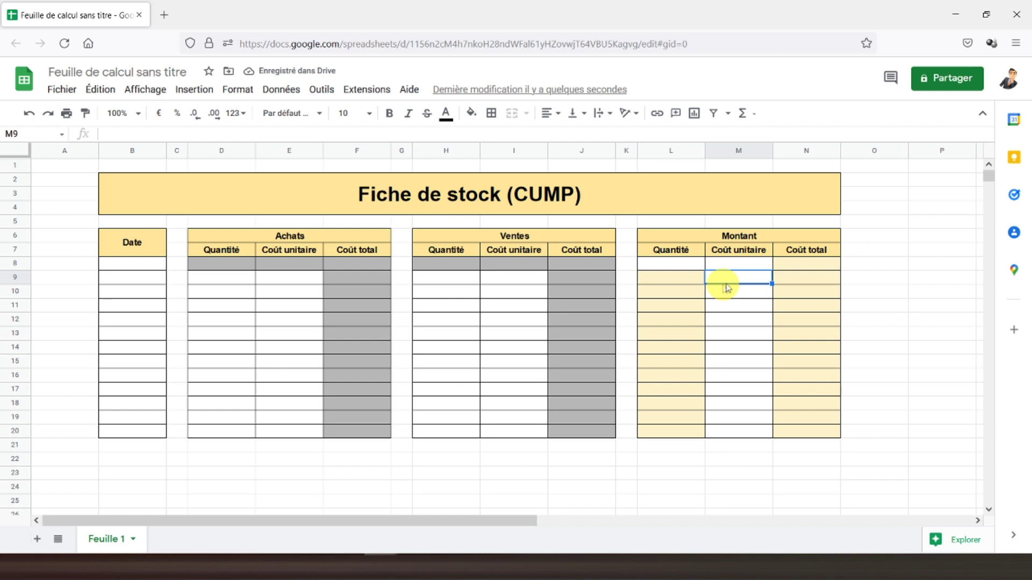
drag(737, 283, 732, 431)
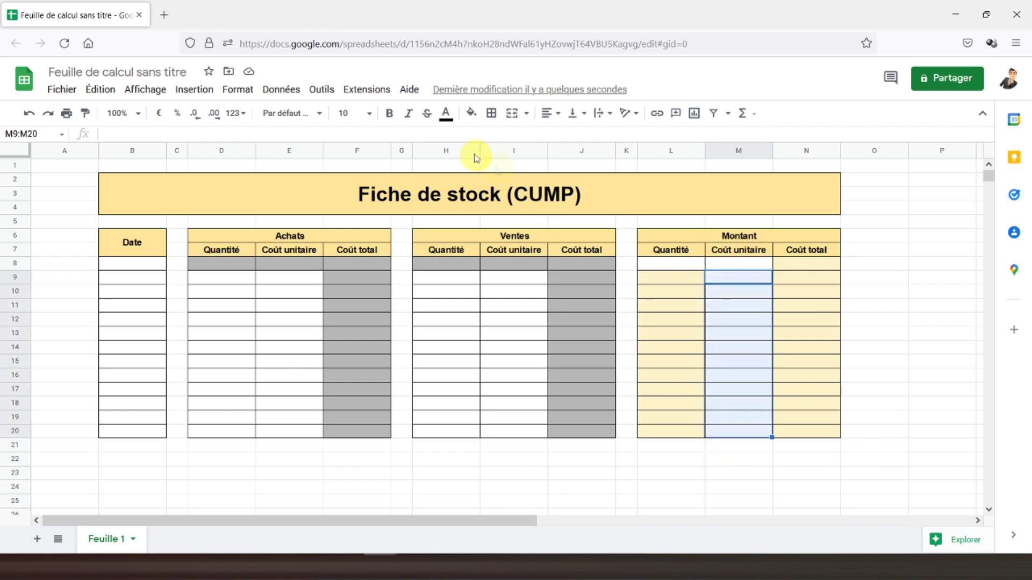
click(390, 113)
click(742, 279)
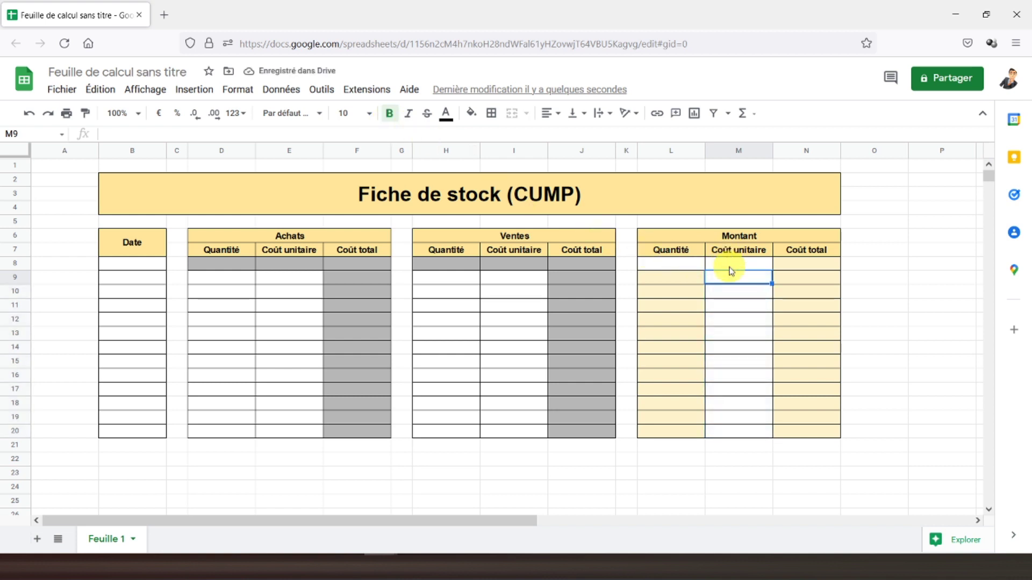
click(728, 265)
click(390, 113)
- Enter =N9/L9 in M9 under Montant Coût unitaire
click(726, 280)
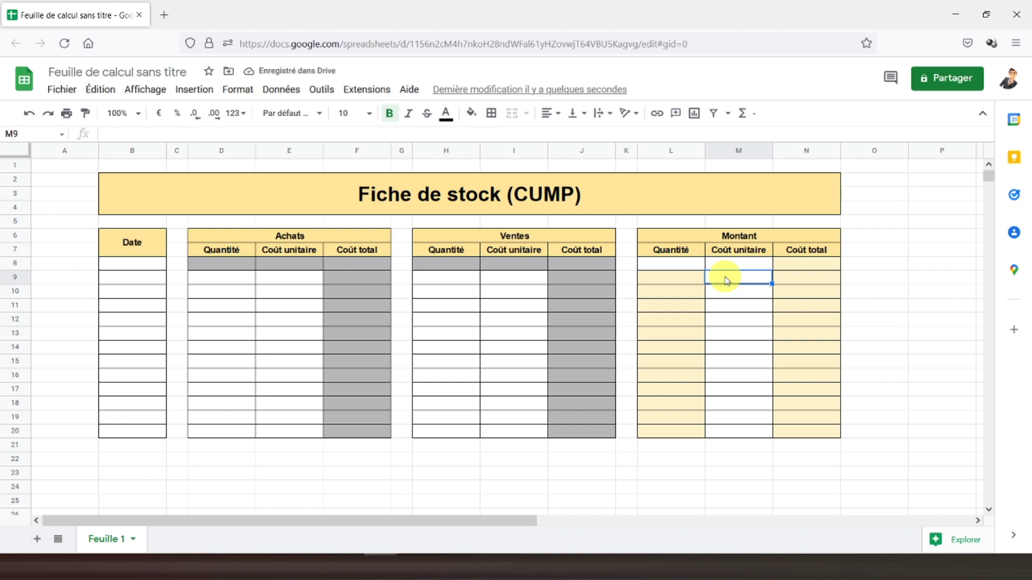
text(=)
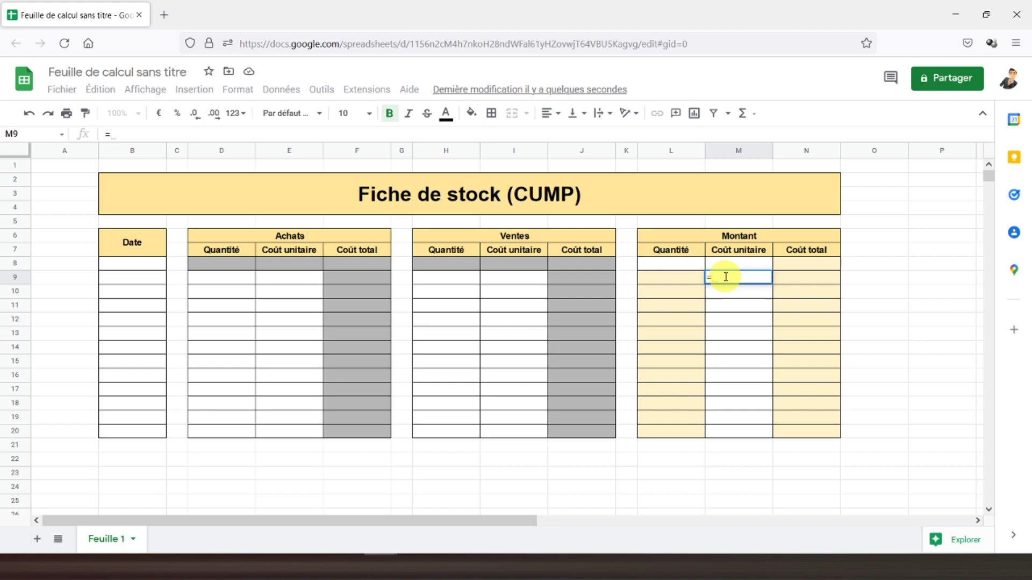
click(788, 277)
text(/)
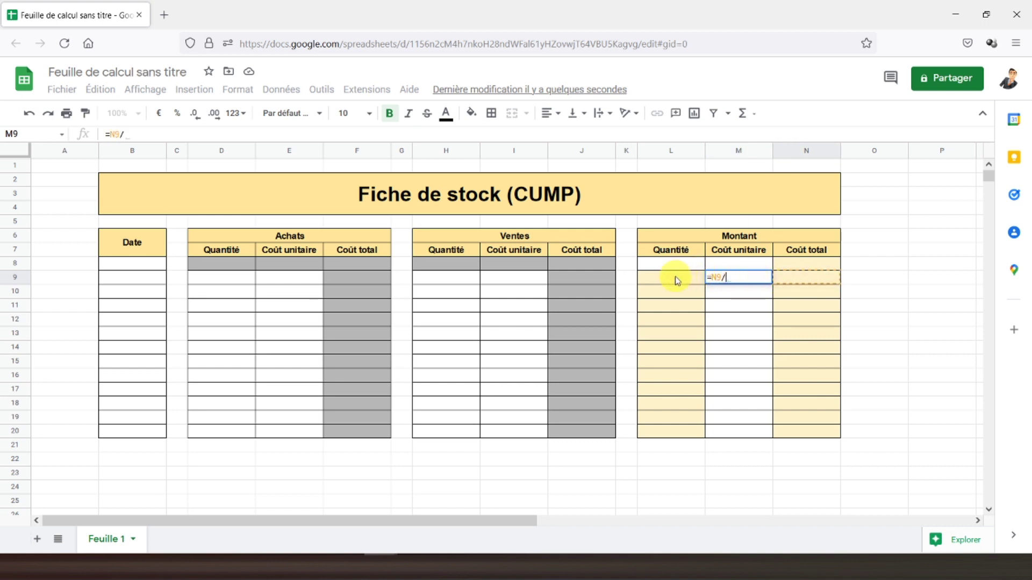
click(675, 277)
key(Return)
- Change the M9 formula to =SIERREUR(N9/L9;"") and copy it down to M20
click(720, 278)
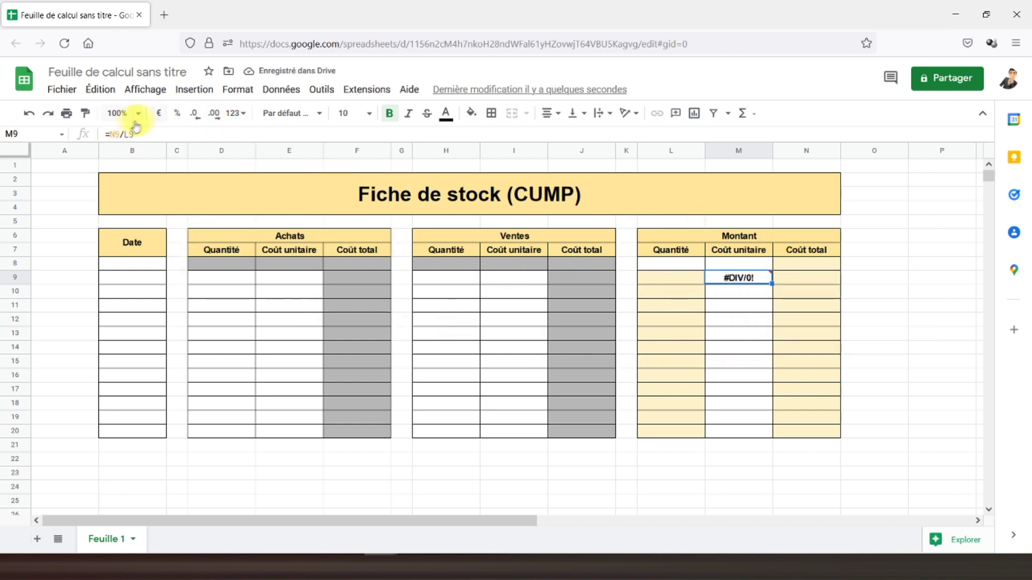
click(110, 134)
text(s)
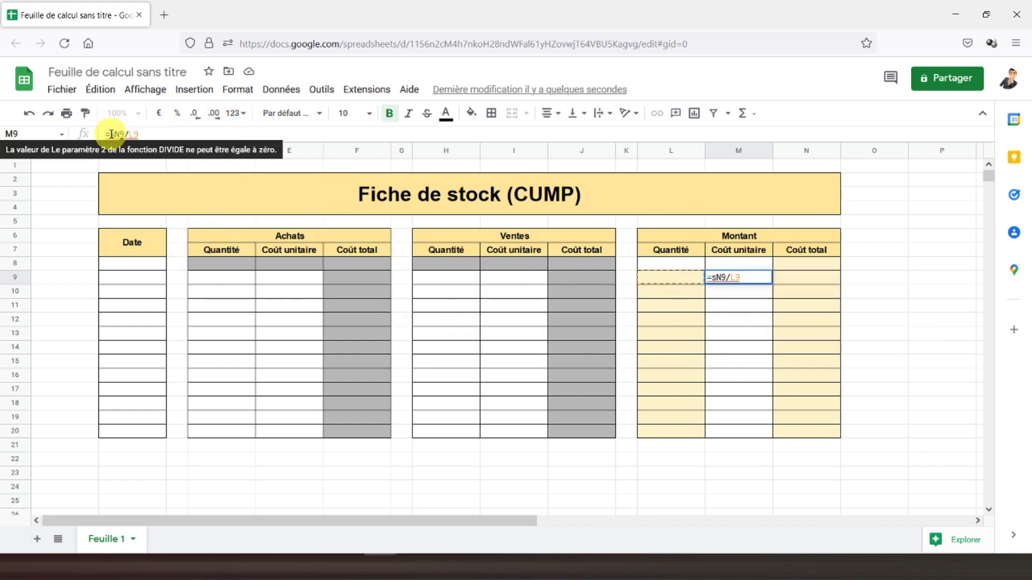
text(ierreur()
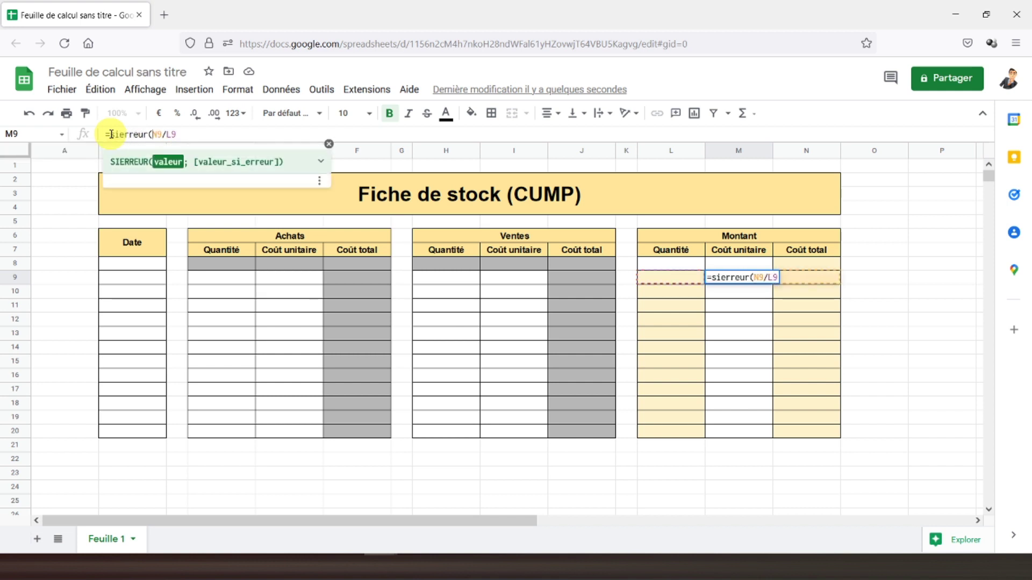
click(183, 133)
text(;)
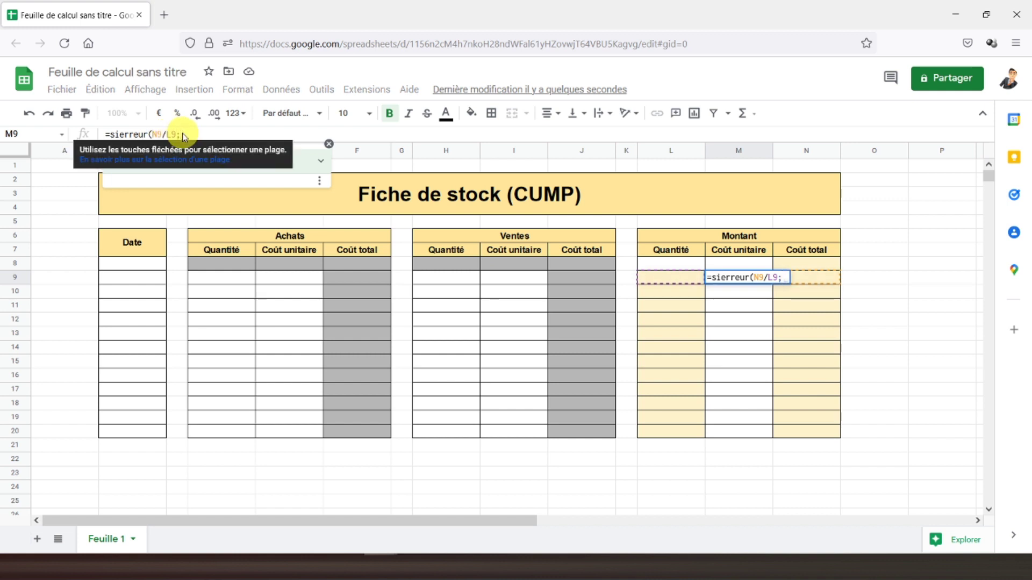
text(""))
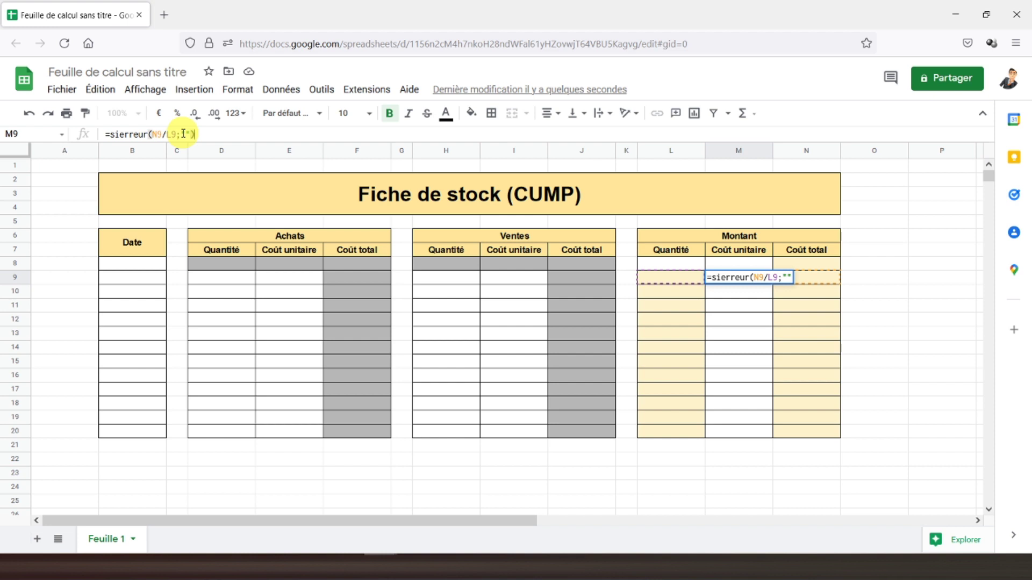
key(Return)
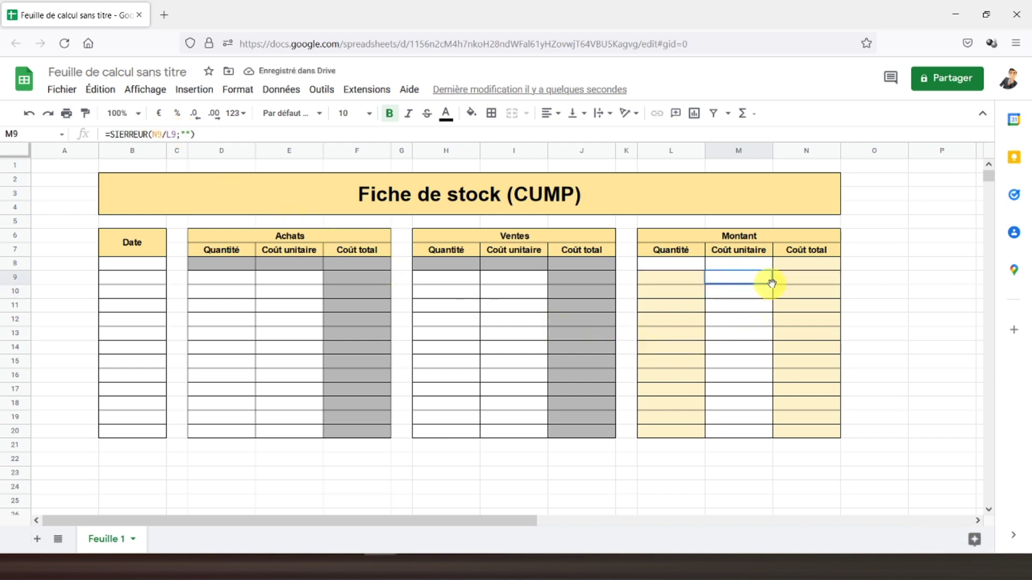
drag(771, 283, 771, 433)
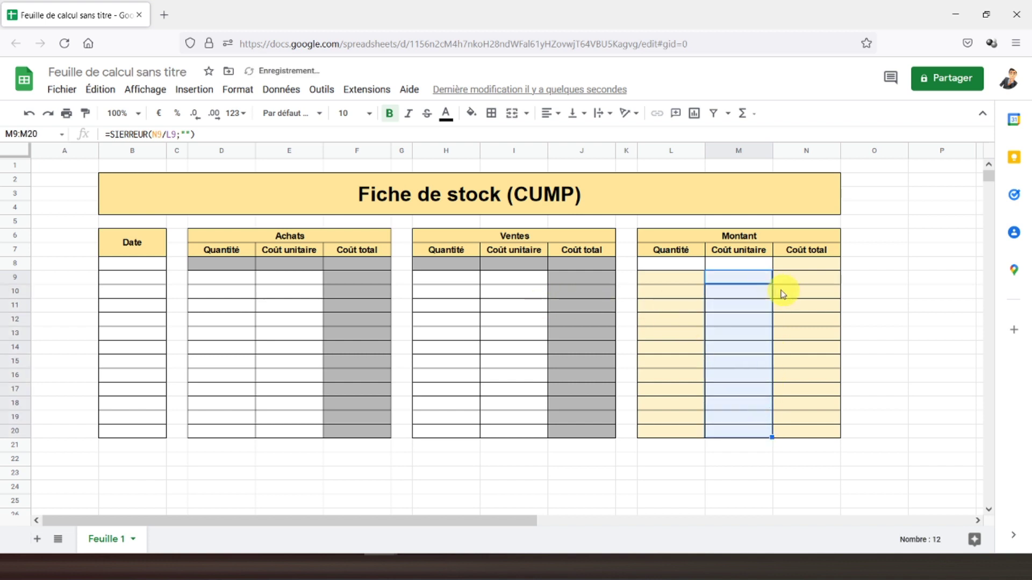
click(736, 293)
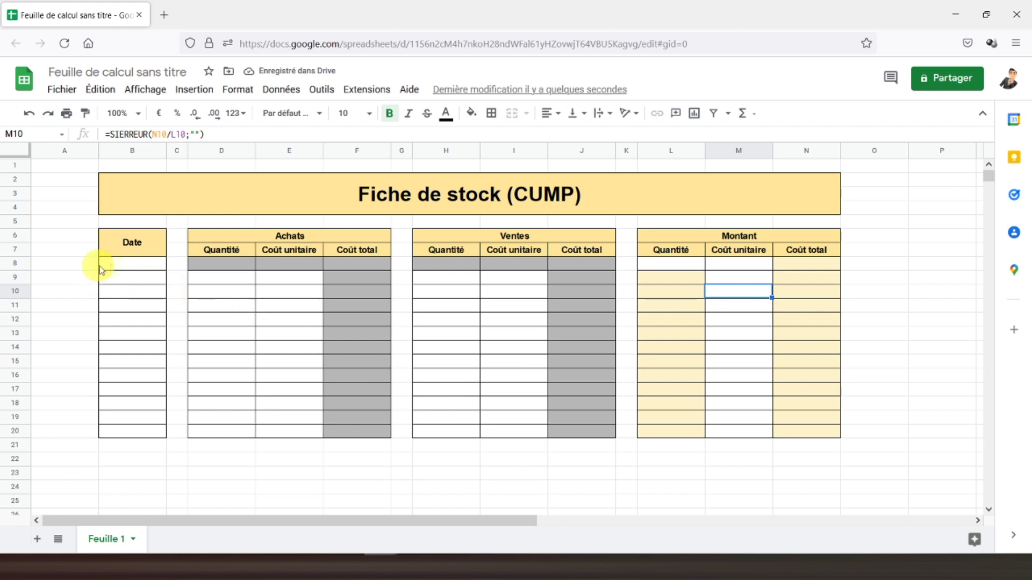
- Hide the sheet's gridlines and narrow column A to a slim margin
click(117, 269)
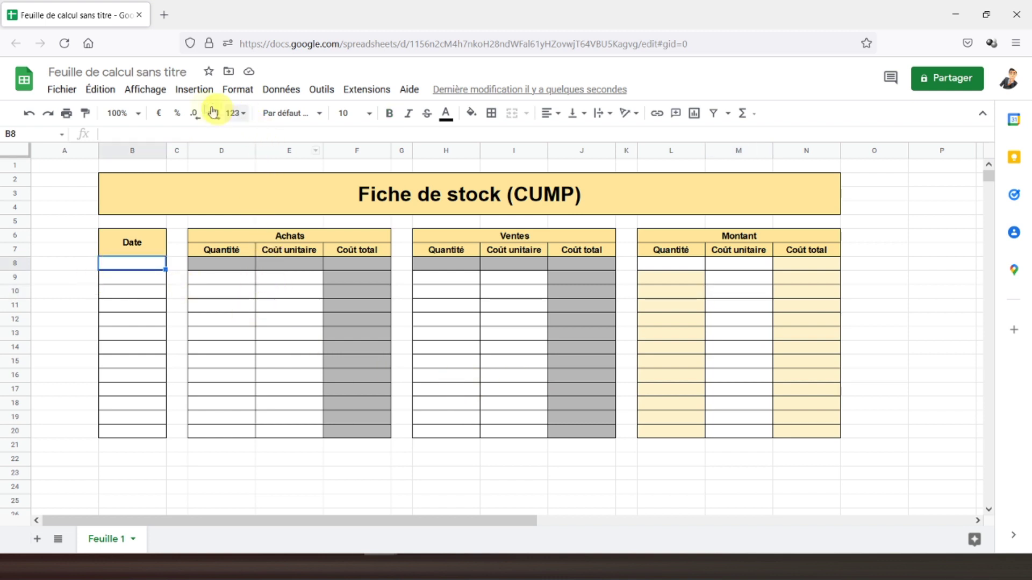
click(154, 98)
mouse_move(267, 113)
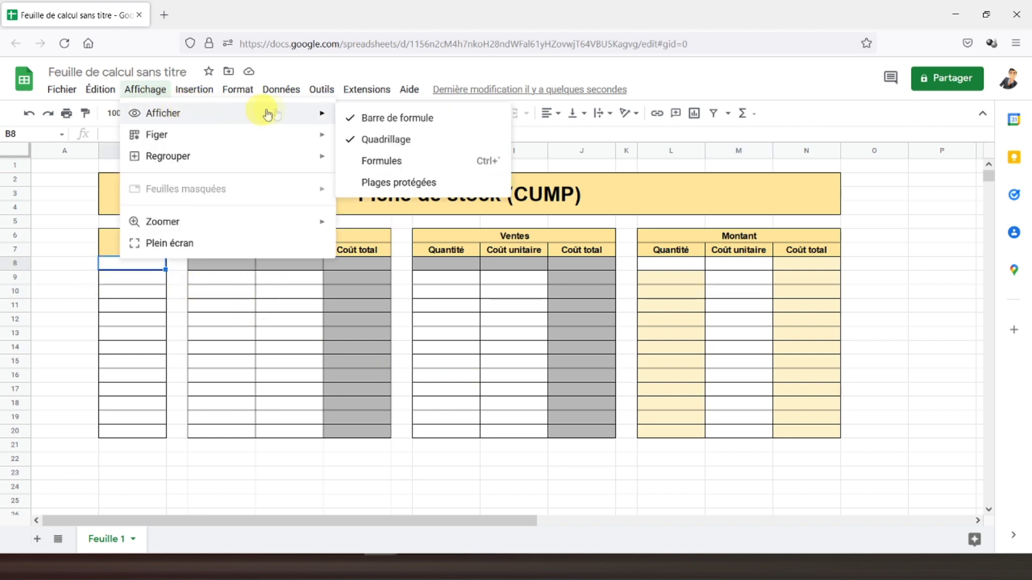
click(391, 142)
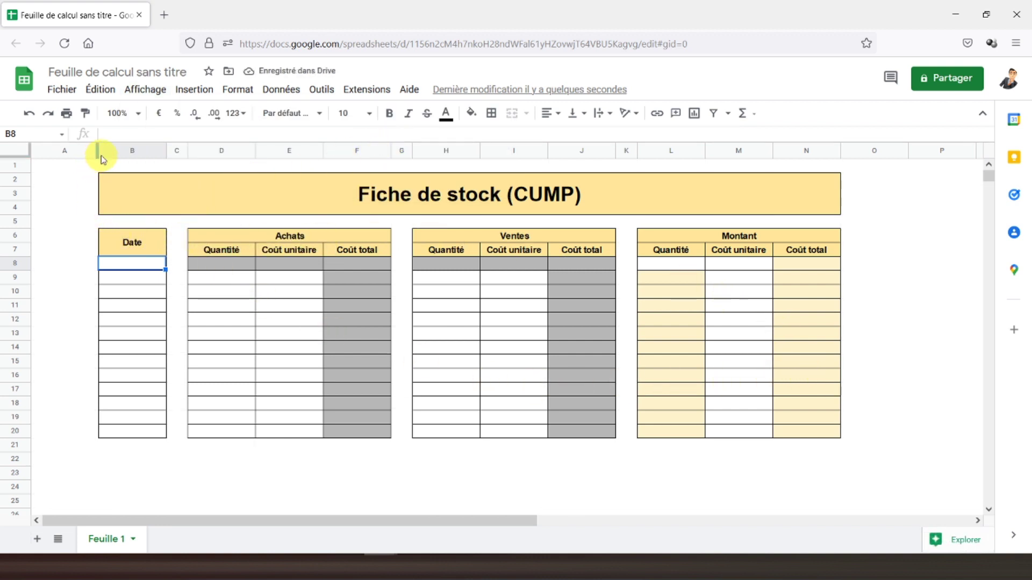
drag(97, 154, 49, 169)
- Enter the label Total in B22 below the Date column
click(84, 459)
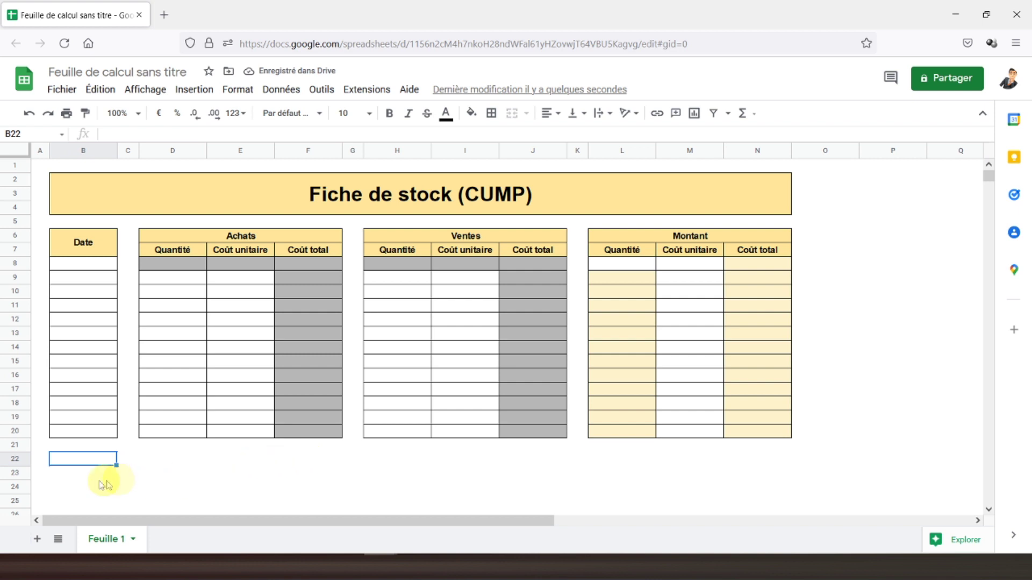
text(Total)
key(Return)
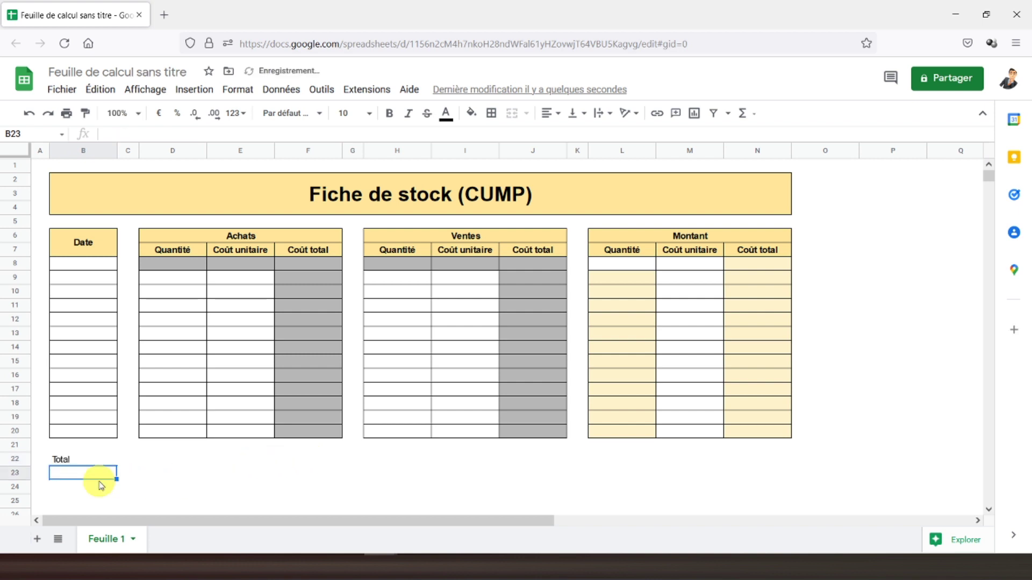
- Format the Total label in B22 as centred and bold, with borders and the same light yellow-orange fill as the column headers
click(86, 461)
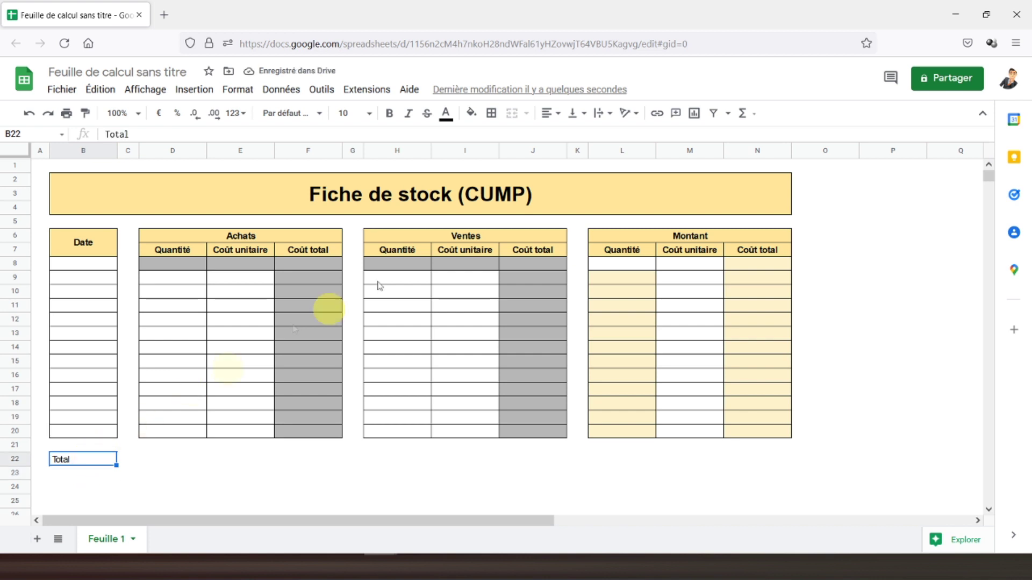
click(490, 114)
click(569, 140)
click(548, 113)
click(564, 135)
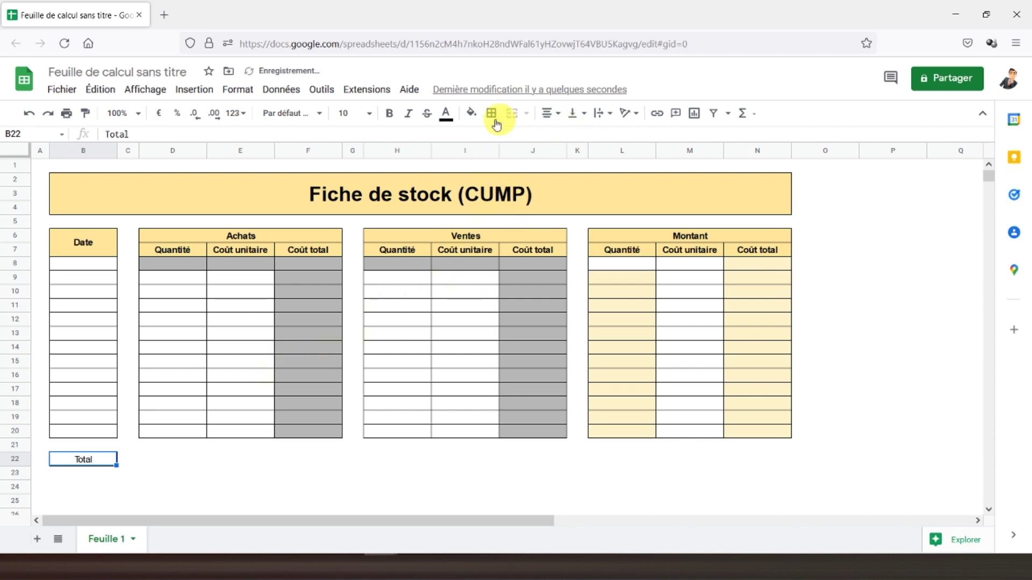
click(471, 114)
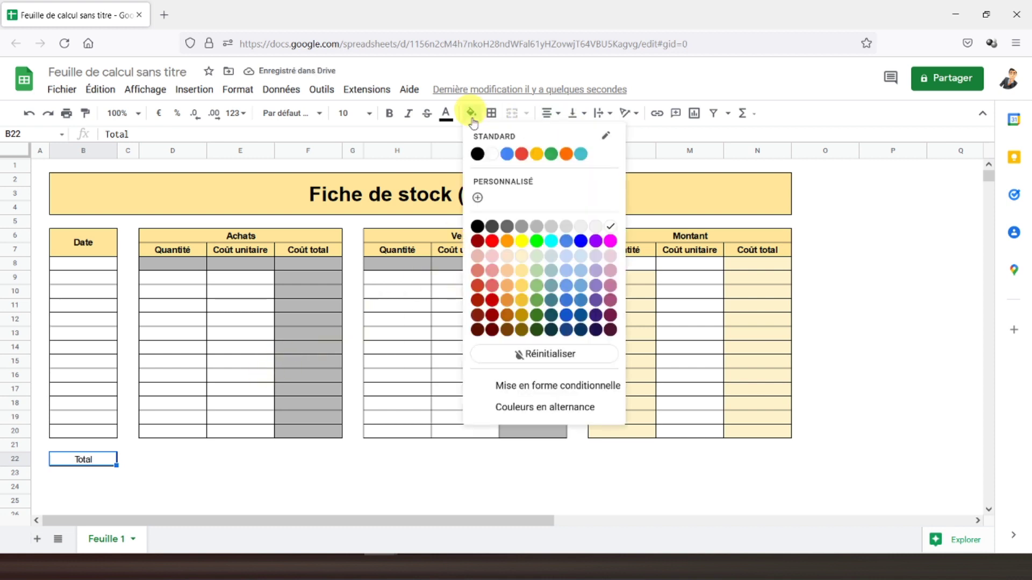
click(522, 276)
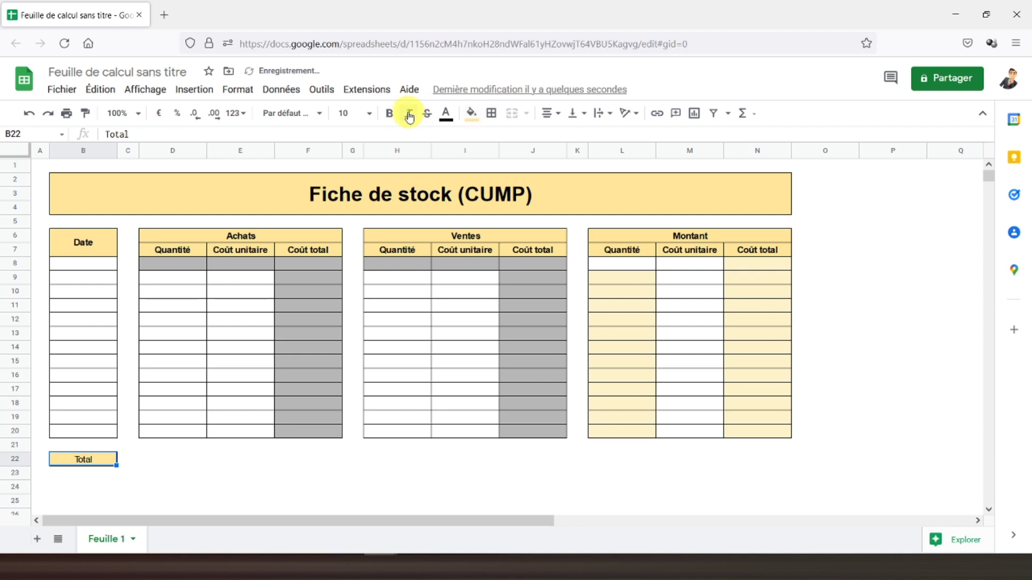
click(389, 113)
click(491, 114)
click(497, 140)
click(185, 446)
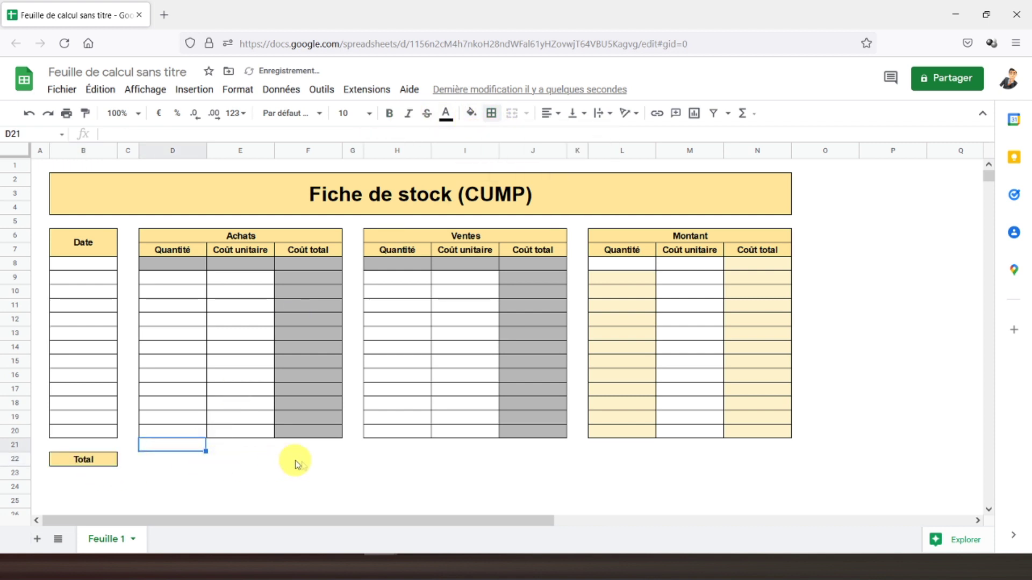
- Format F22 below Achats Coût total with the euro currency format, bold text and an outer border
click(314, 466)
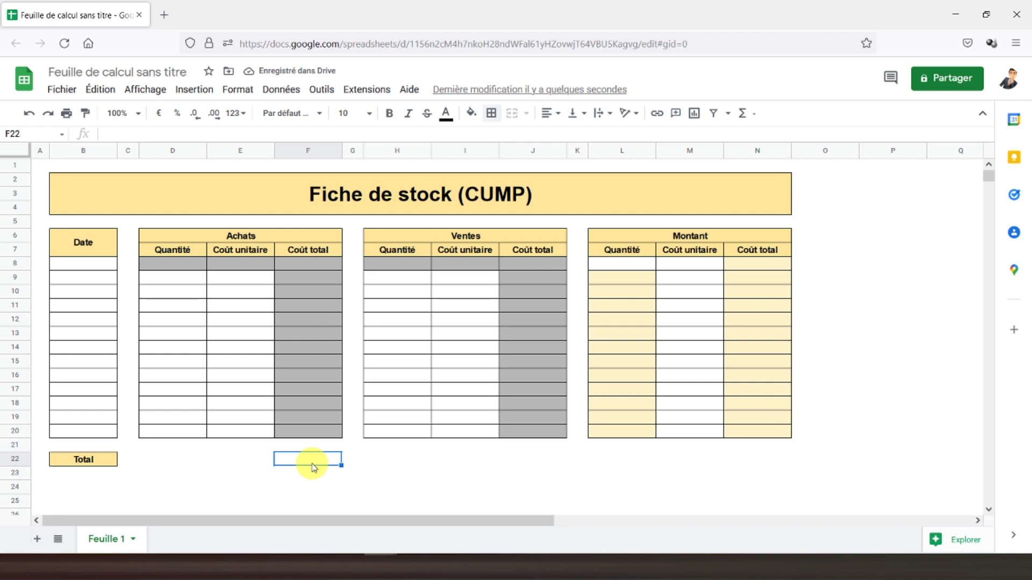
click(159, 117)
click(390, 115)
click(491, 113)
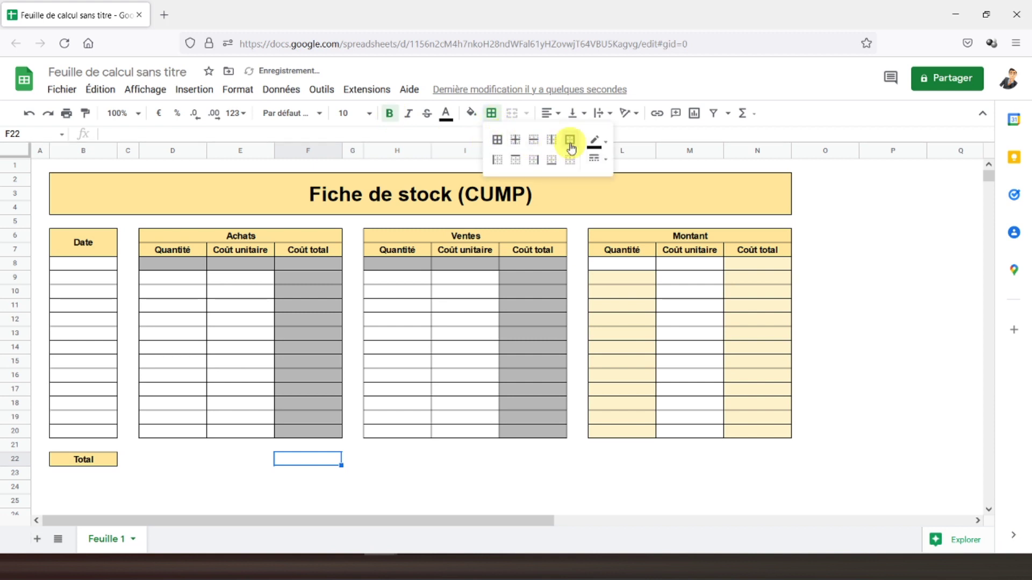
- Enter =SOMME(F9:F20) in F22 to total the Achats Coût total column
click(743, 114)
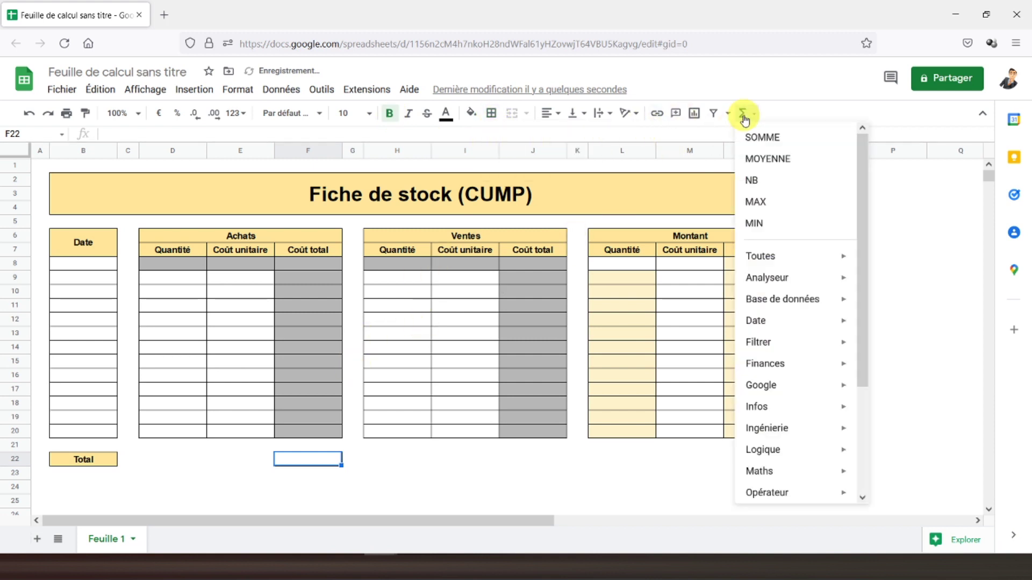
click(753, 137)
click(298, 277)
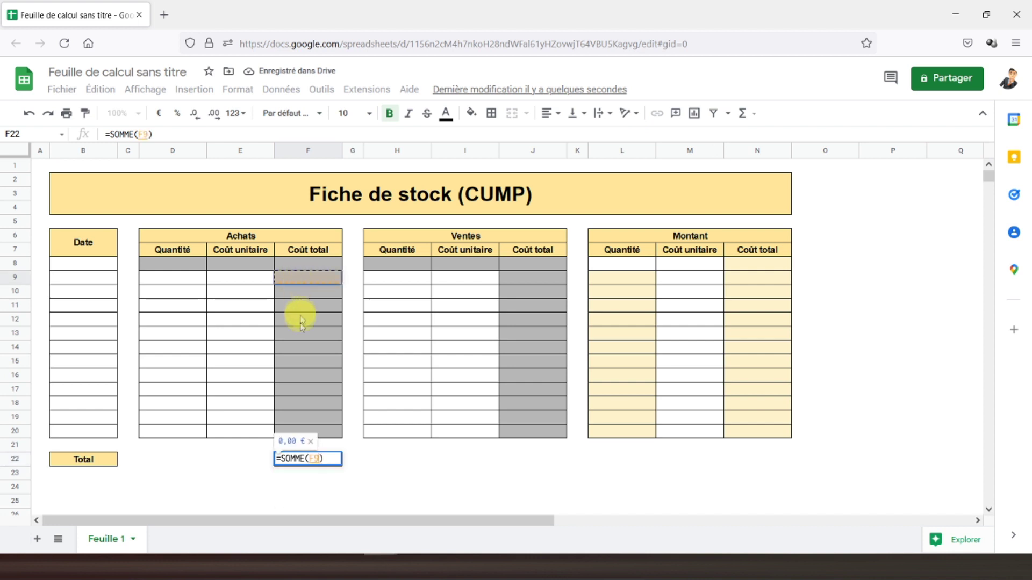
drag(301, 314, 298, 441)
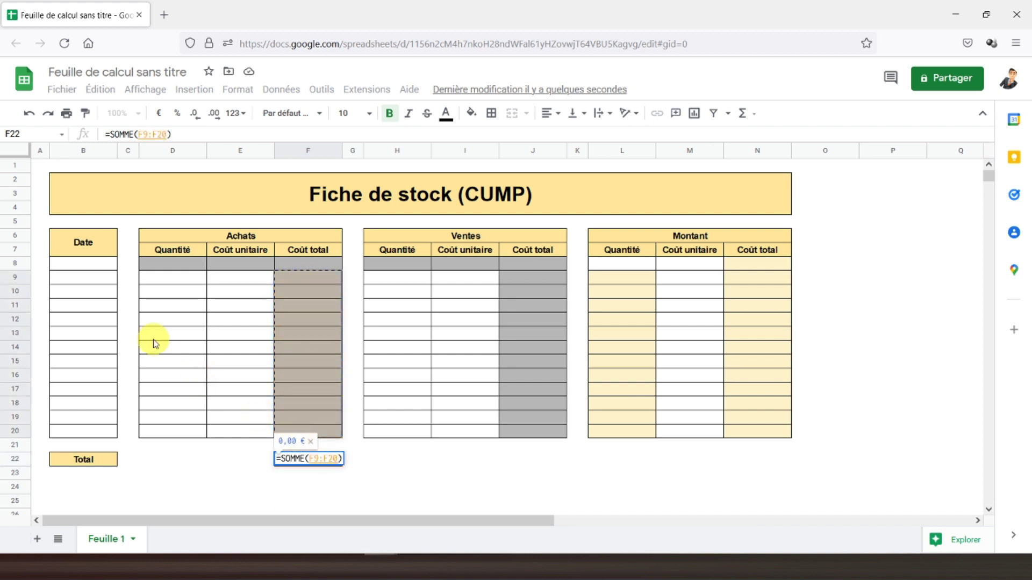
key(Return)
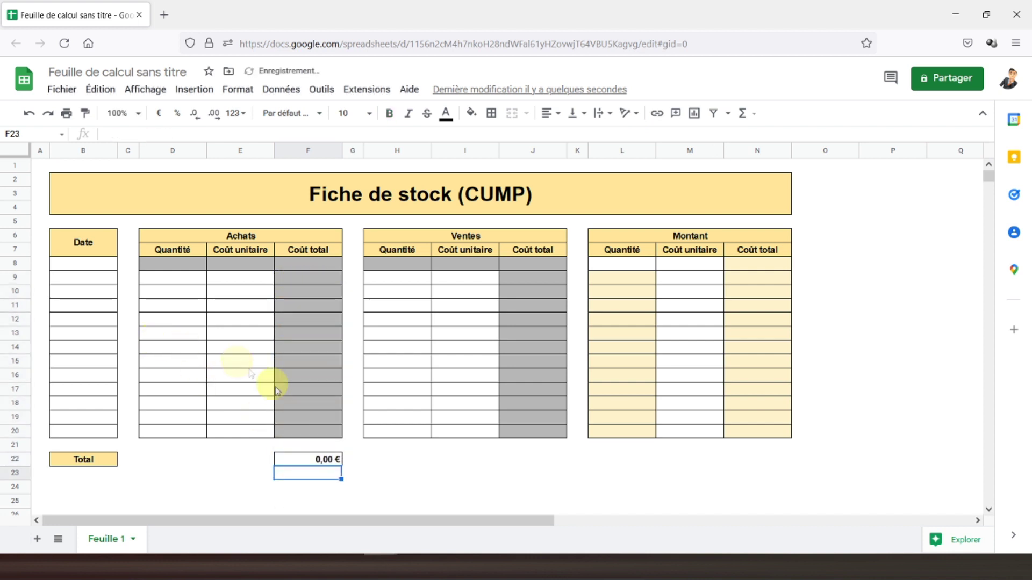
- Copy the F22 total to J22 under Ventes Coût total and check that it sums J9:J20
click(300, 461)
key(ctrl+c)
click(537, 461)
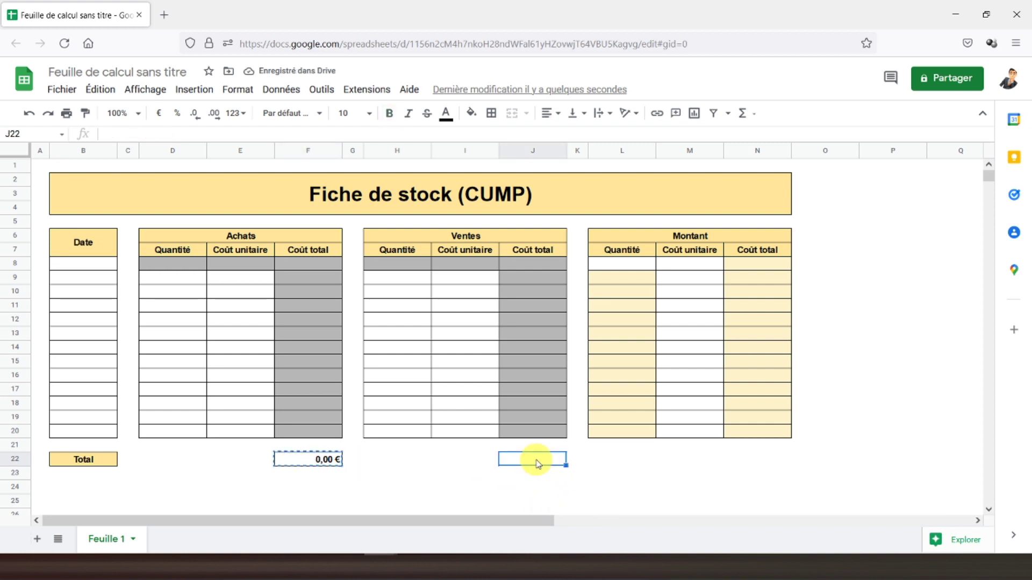
key(ctrl+v)
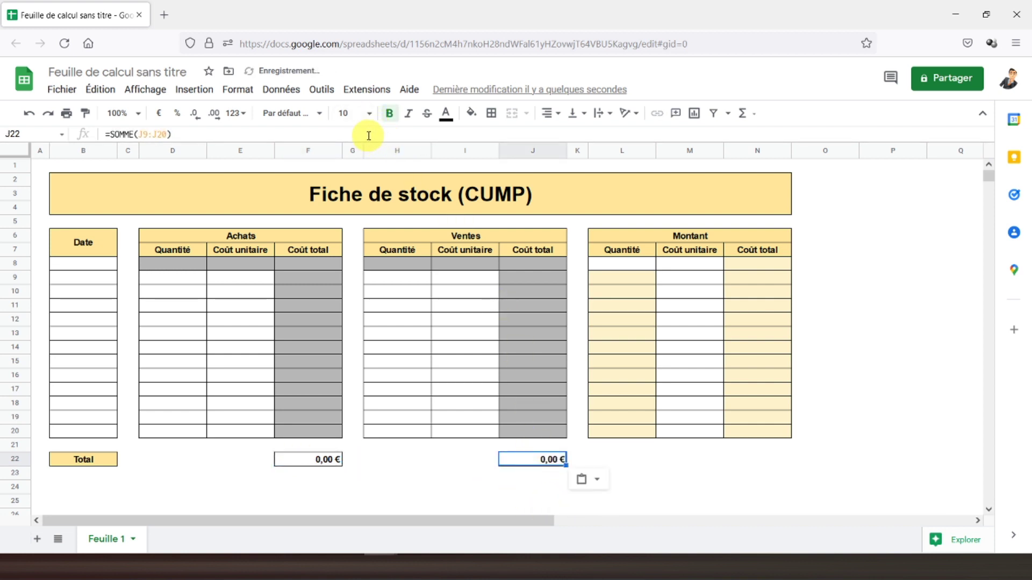
key(F2)
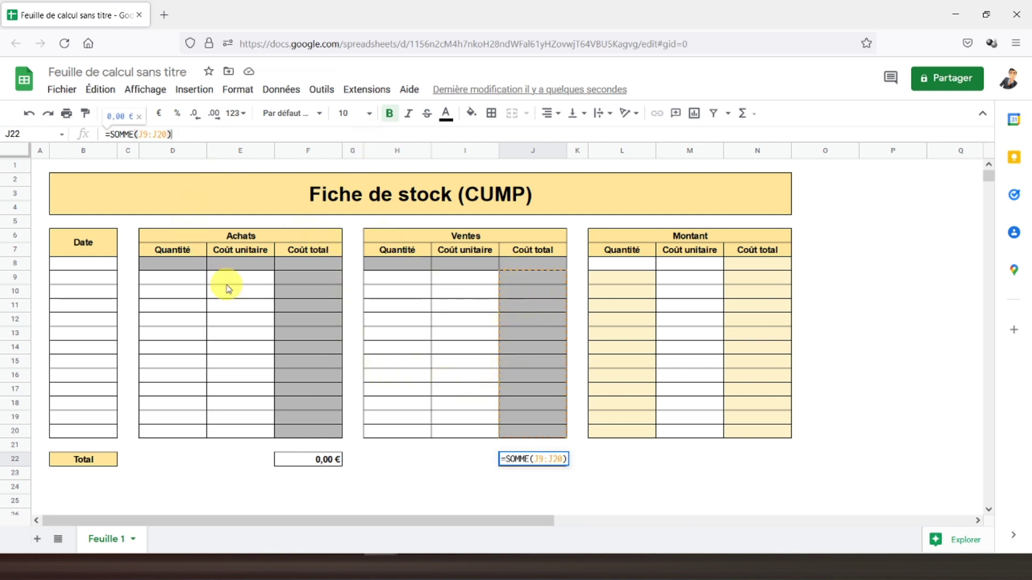
key(Return)
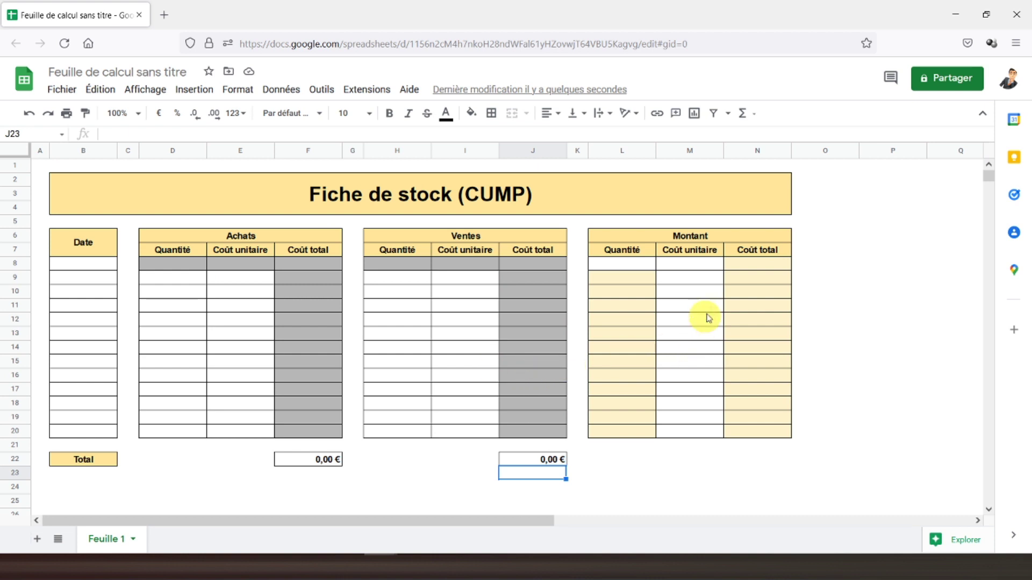
click(749, 461)
click(520, 460)
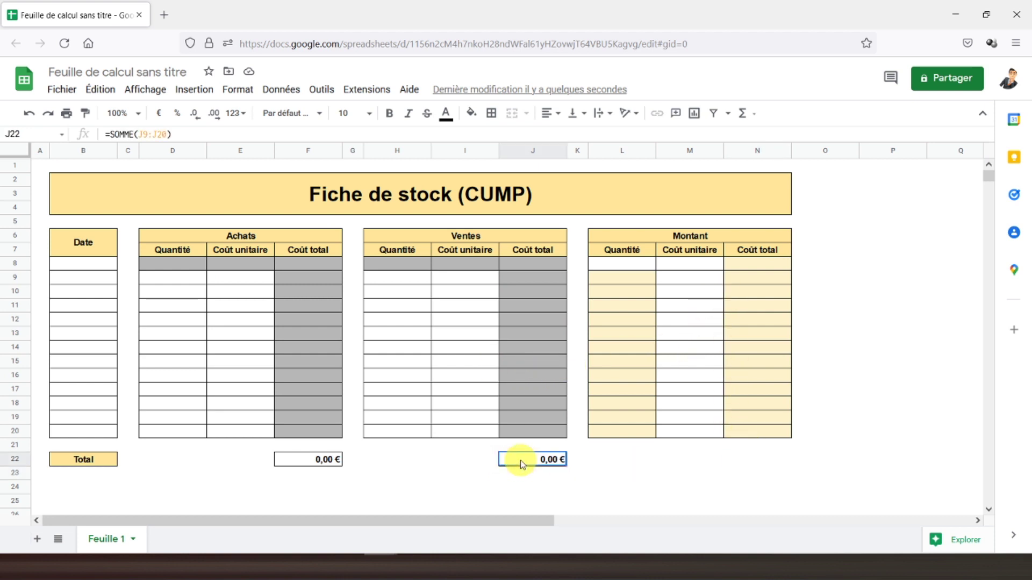
- Copy the Ventes total in J22 to N22 to total the Montant Coût total column
key(ctrl+c)
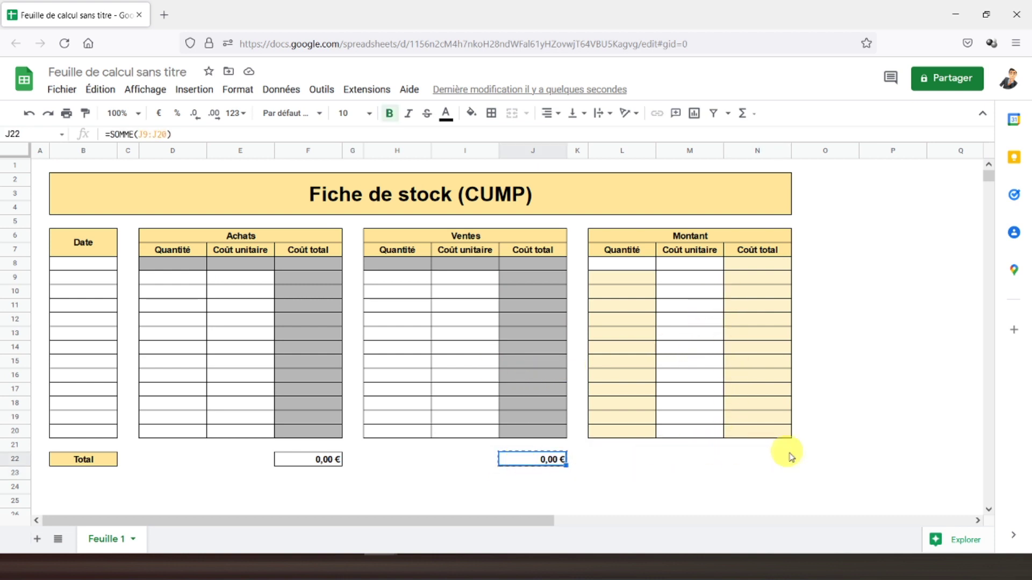
click(761, 461)
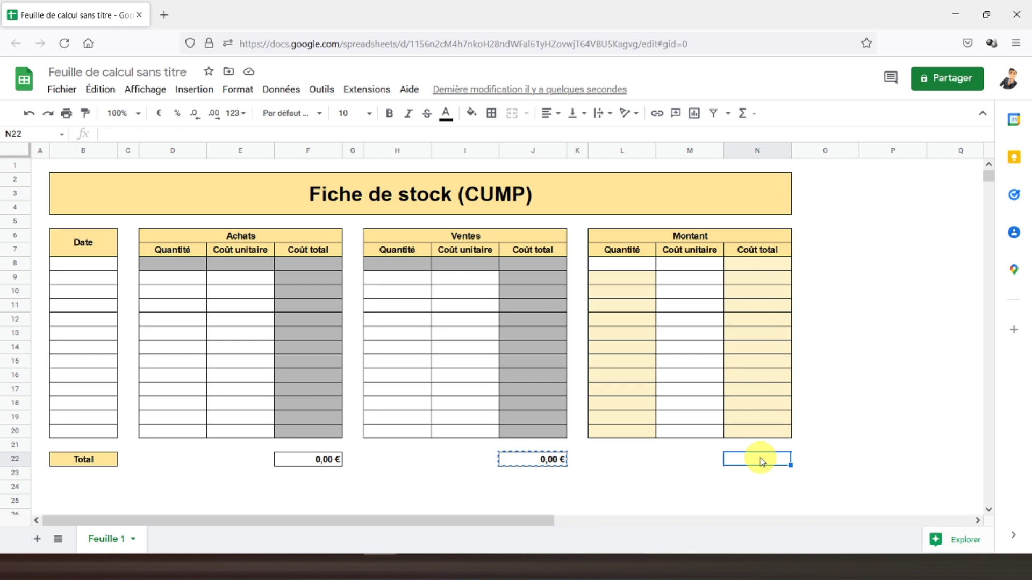
key(ctrl+v)
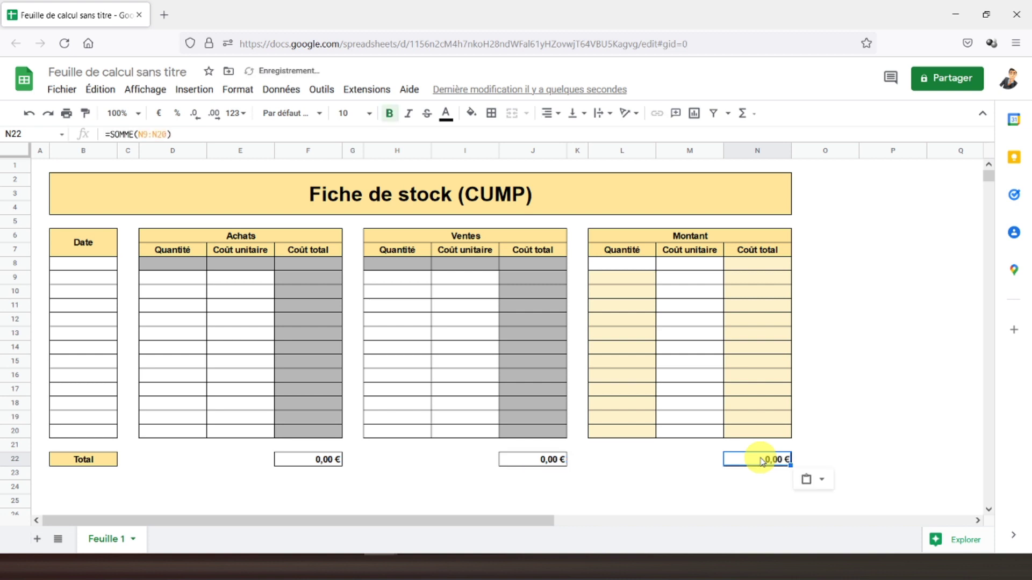
click(653, 279)
click(691, 279)
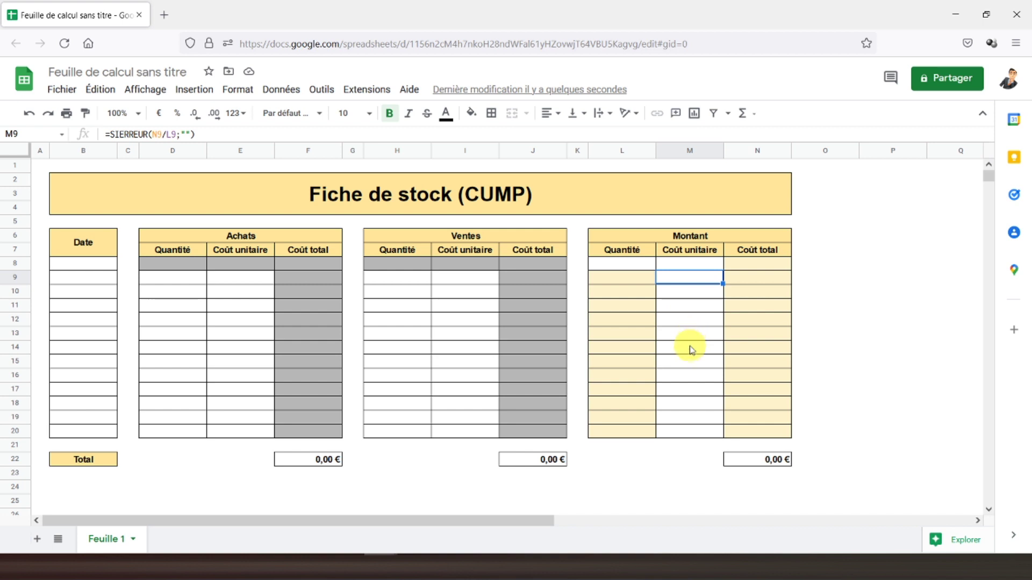
click(83, 281)
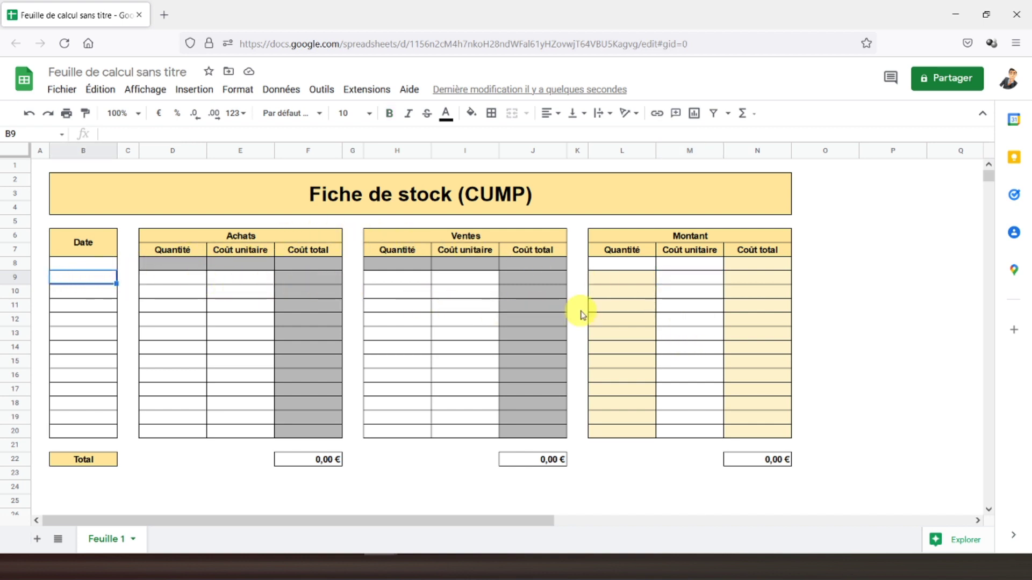
click(78, 270)
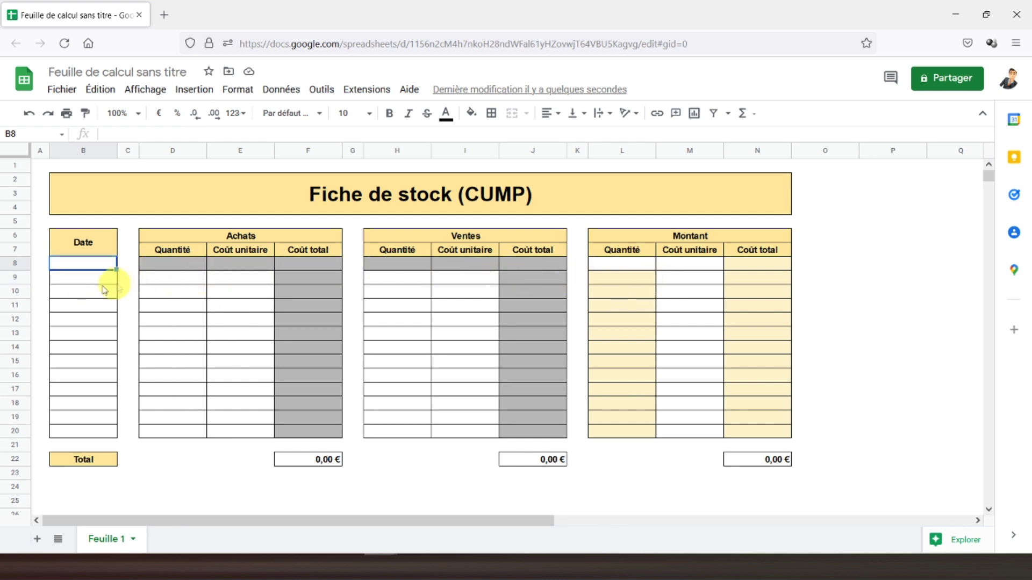
click(91, 279)
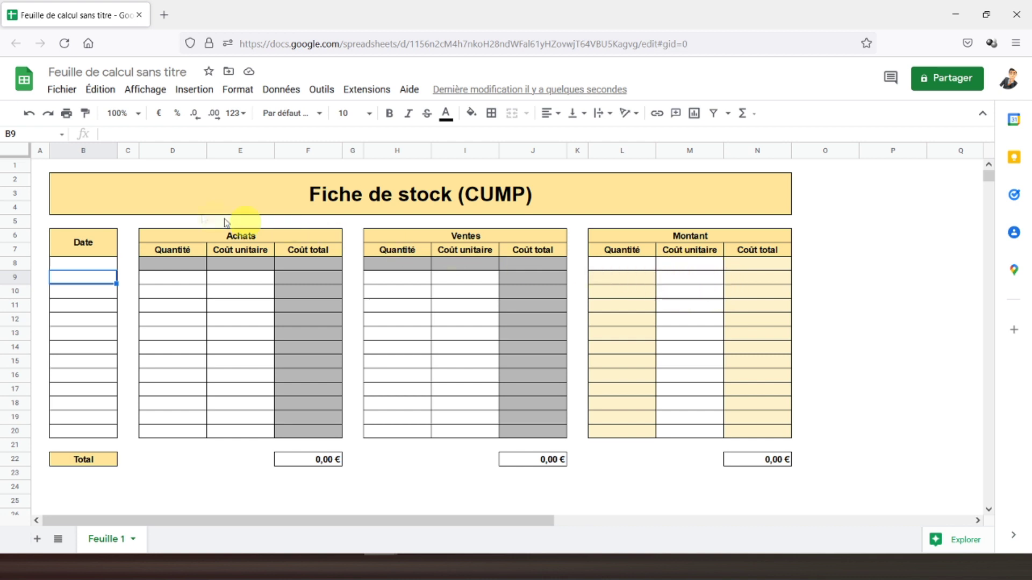
click(41, 168)
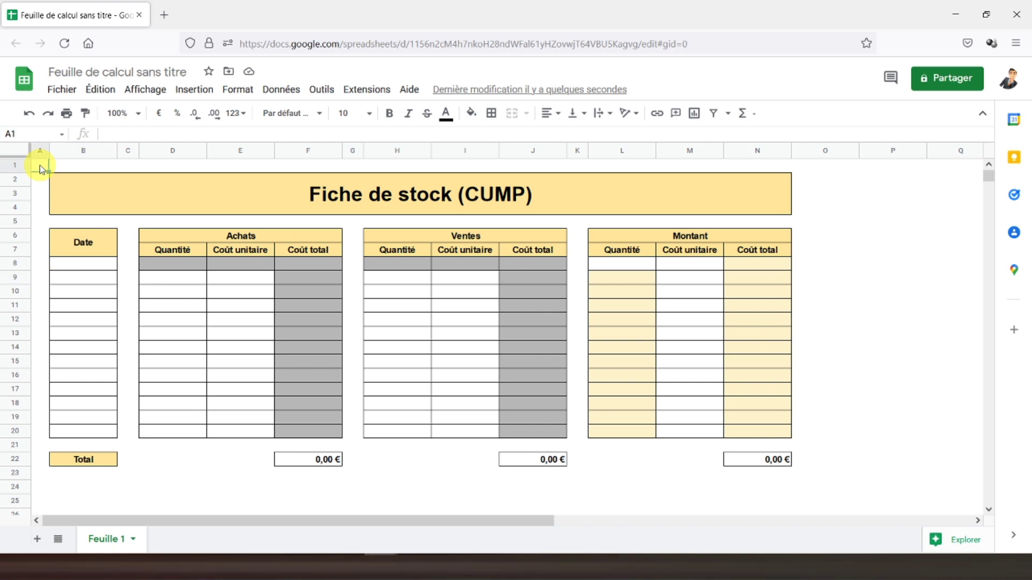
- Rename the sheet Feuille 1 as Fiche de stock (CUMP)
right_click(99, 544)
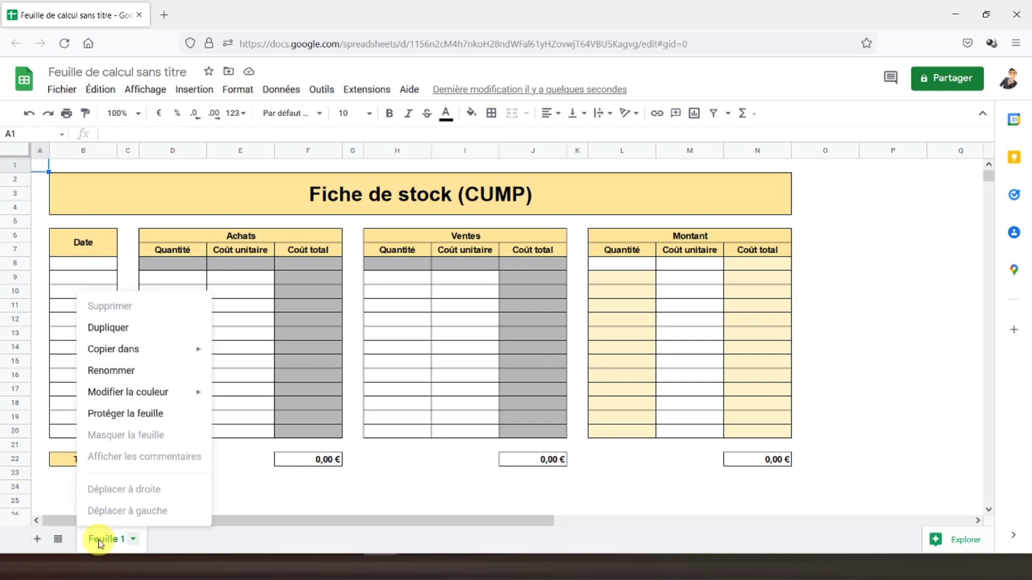
click(130, 369)
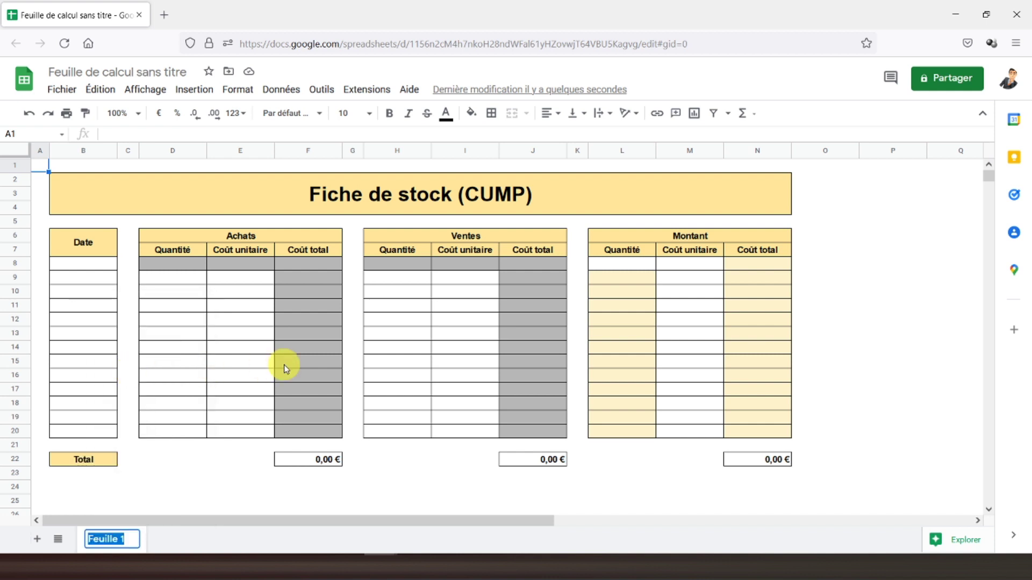
text(F)
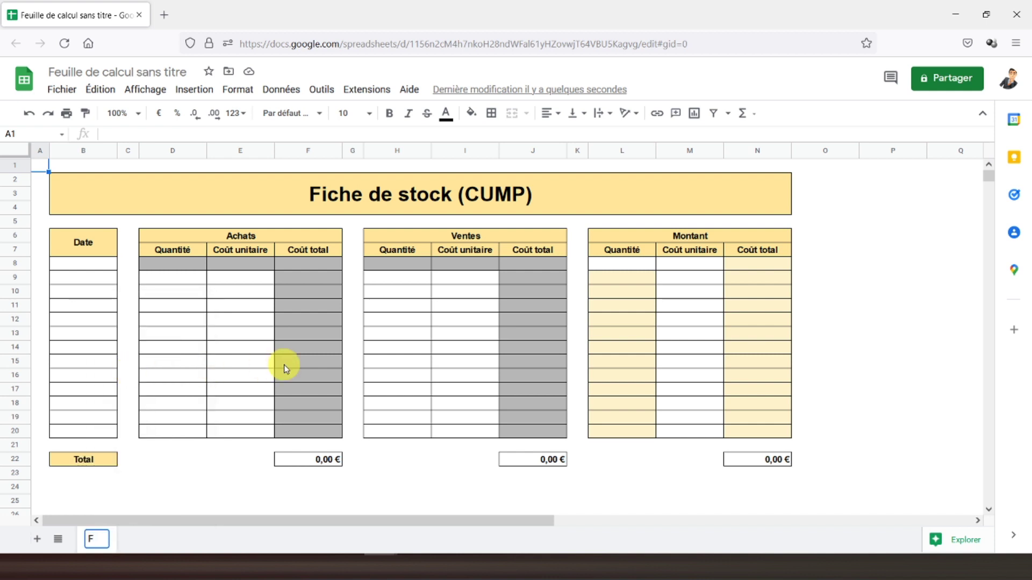
text(iche de stock )
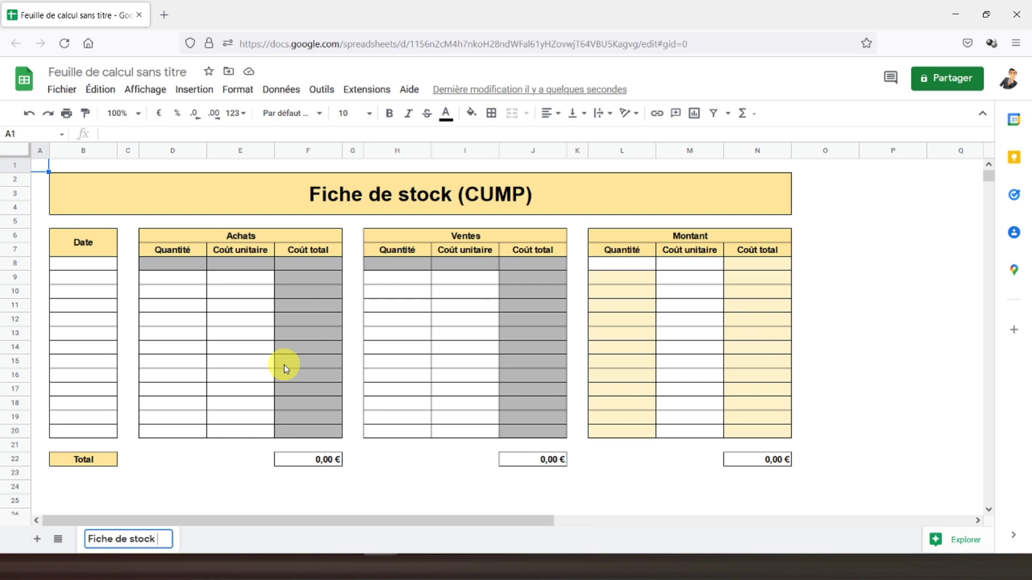
text((CUMP))
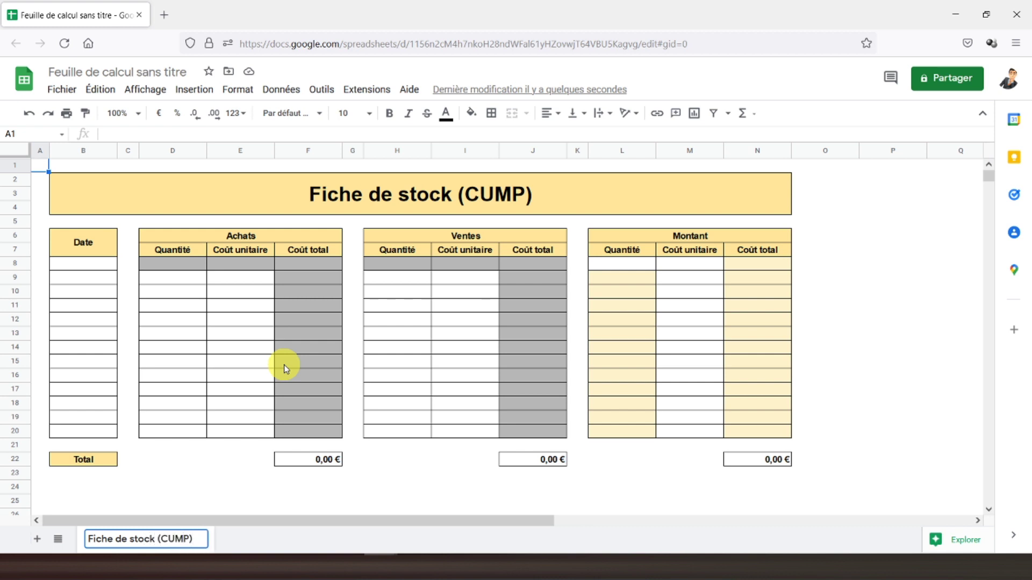
key(Return)
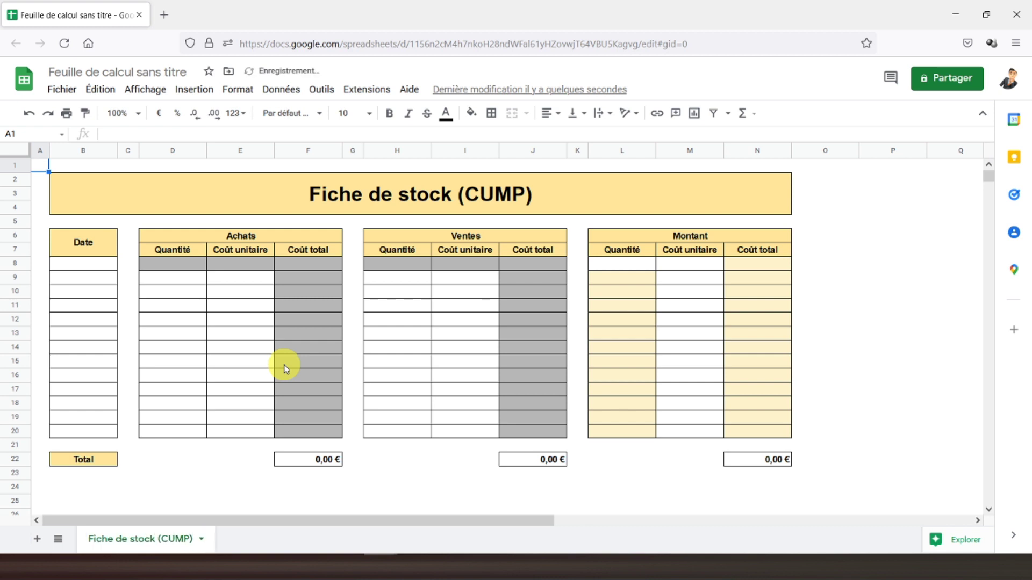